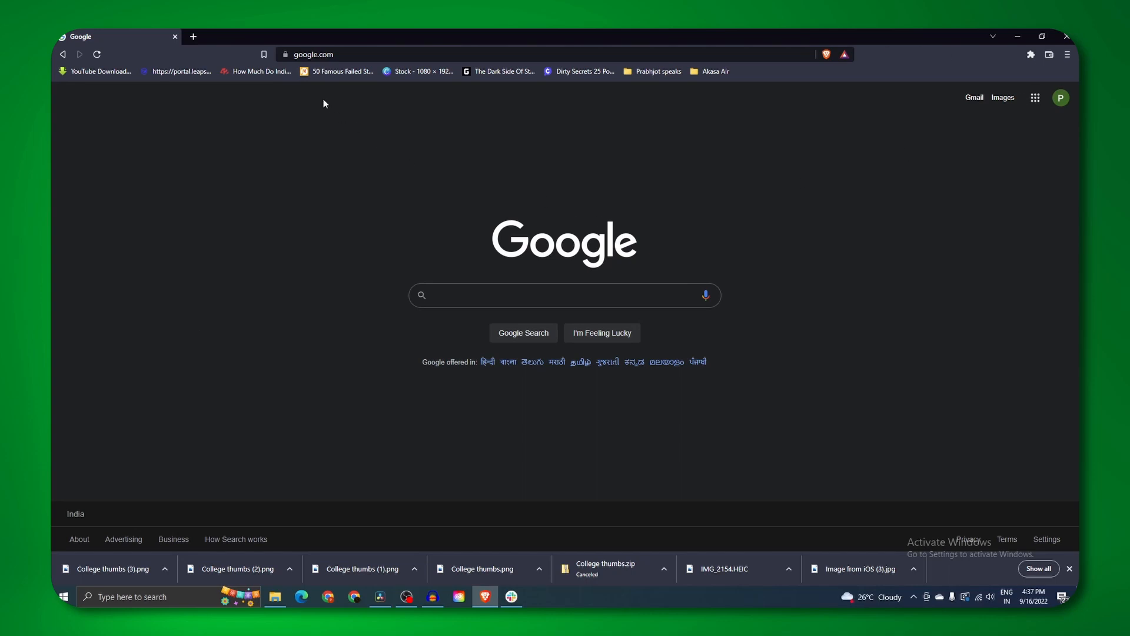
Step: Open the Google Sheets home page from Google's list of apps
click(1036, 100)
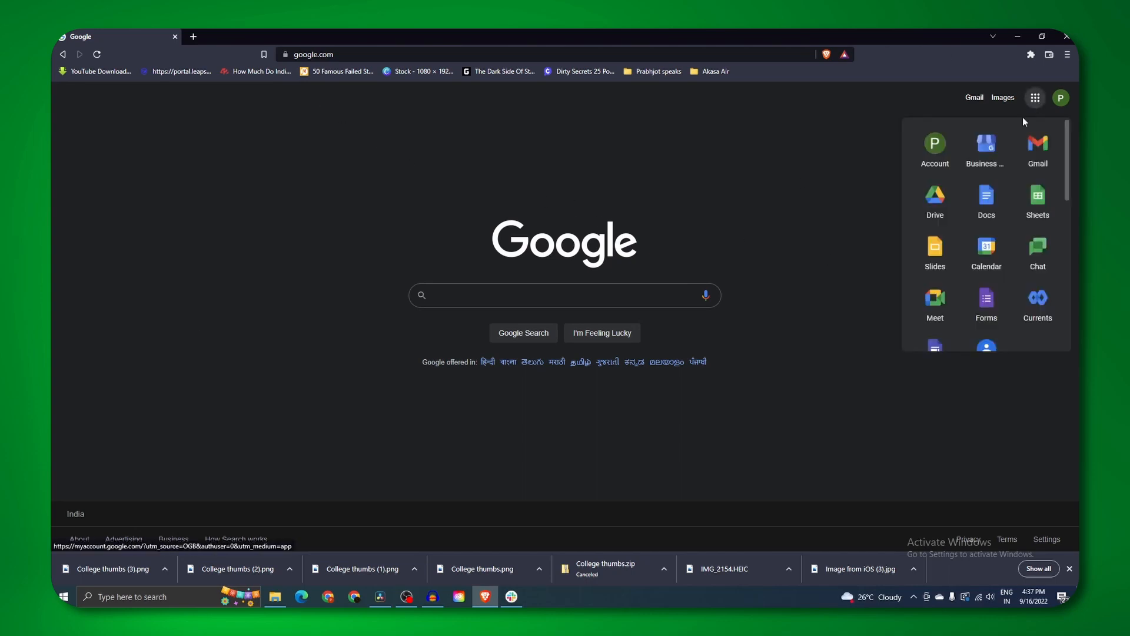
click(1039, 200)
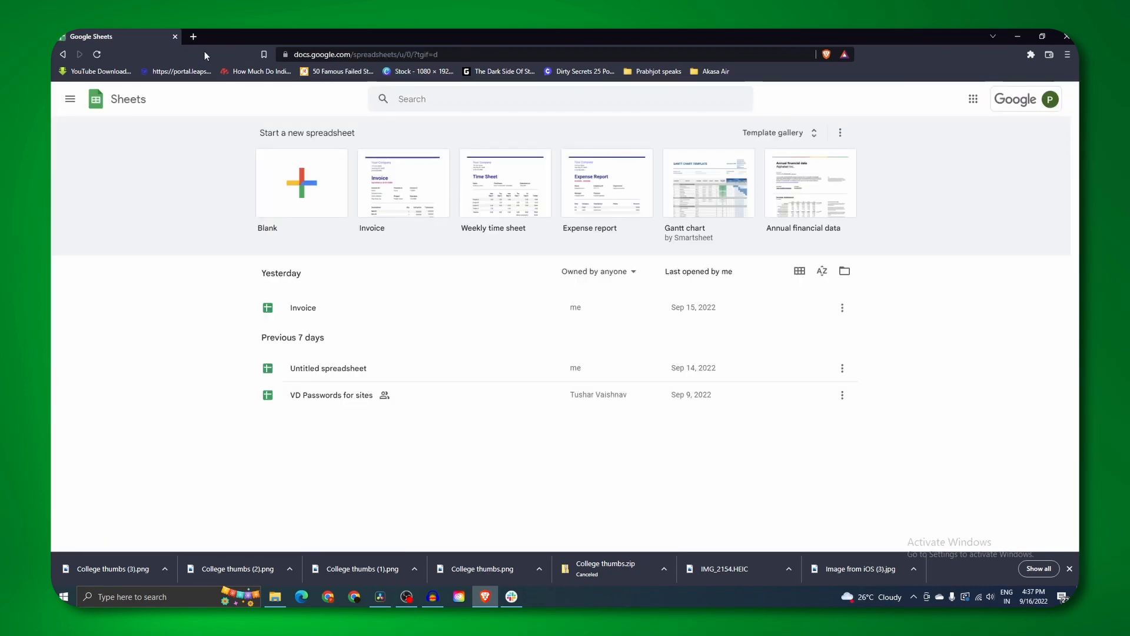
Step: In a new browser tab, search Google for "google sheets" and open the Google Sheets overview page
click(191, 38)
text(GOO)
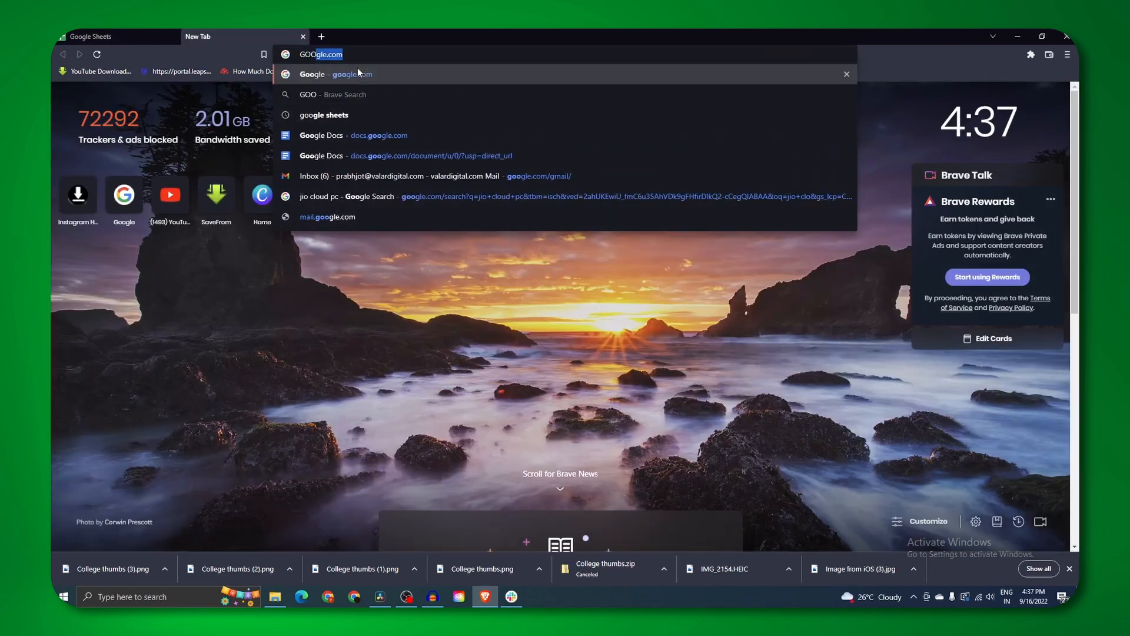
click(358, 68)
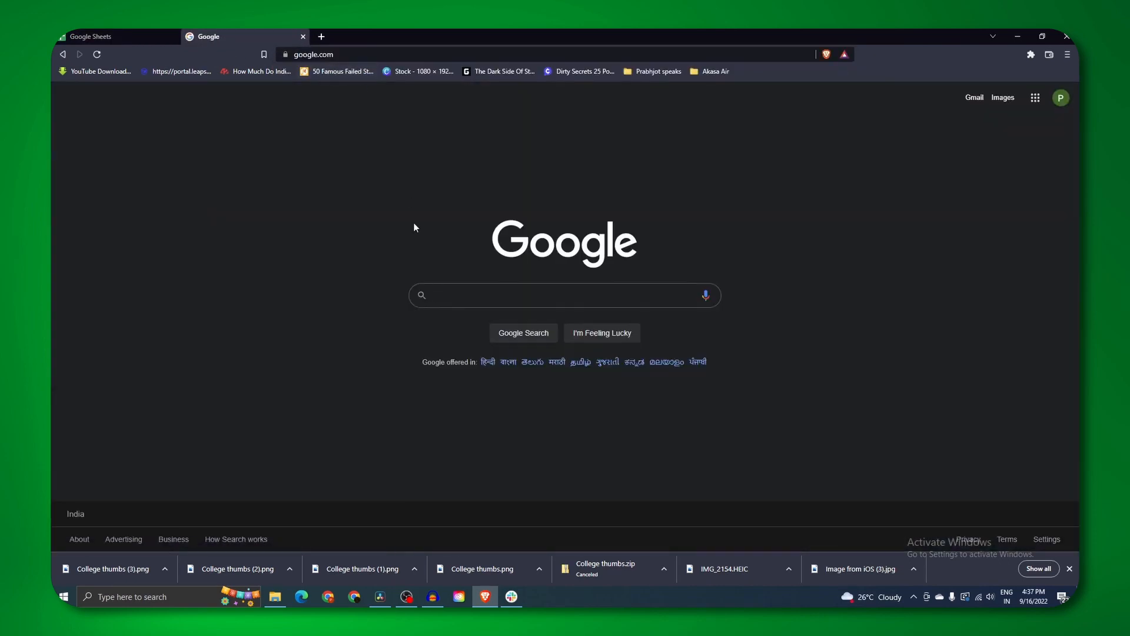
text(google sheets)
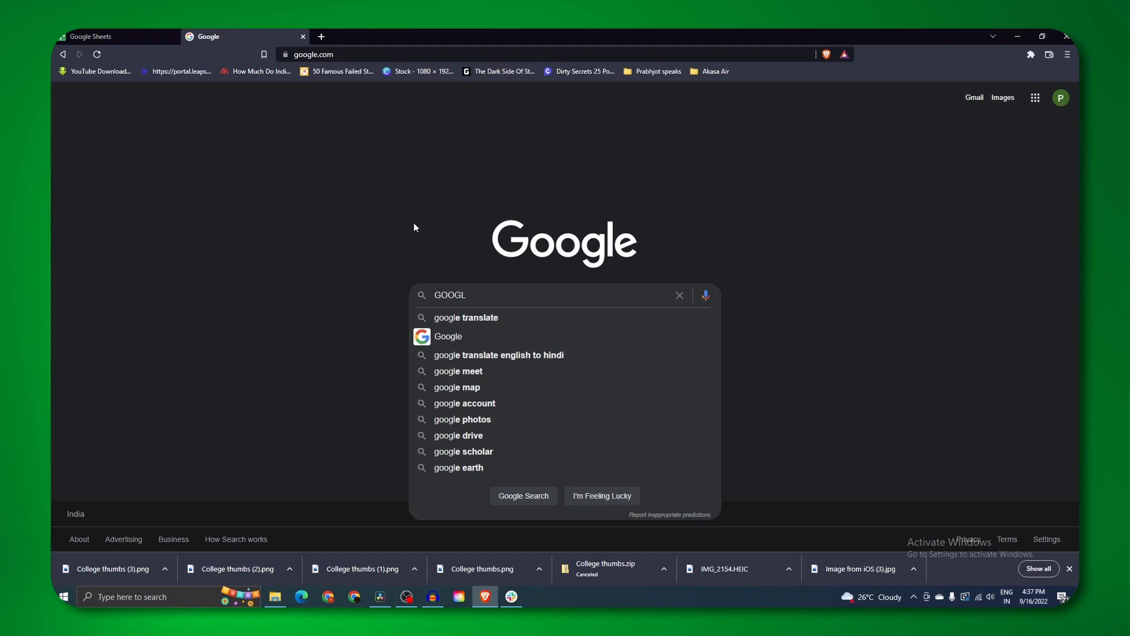
key(Return)
click(341, 200)
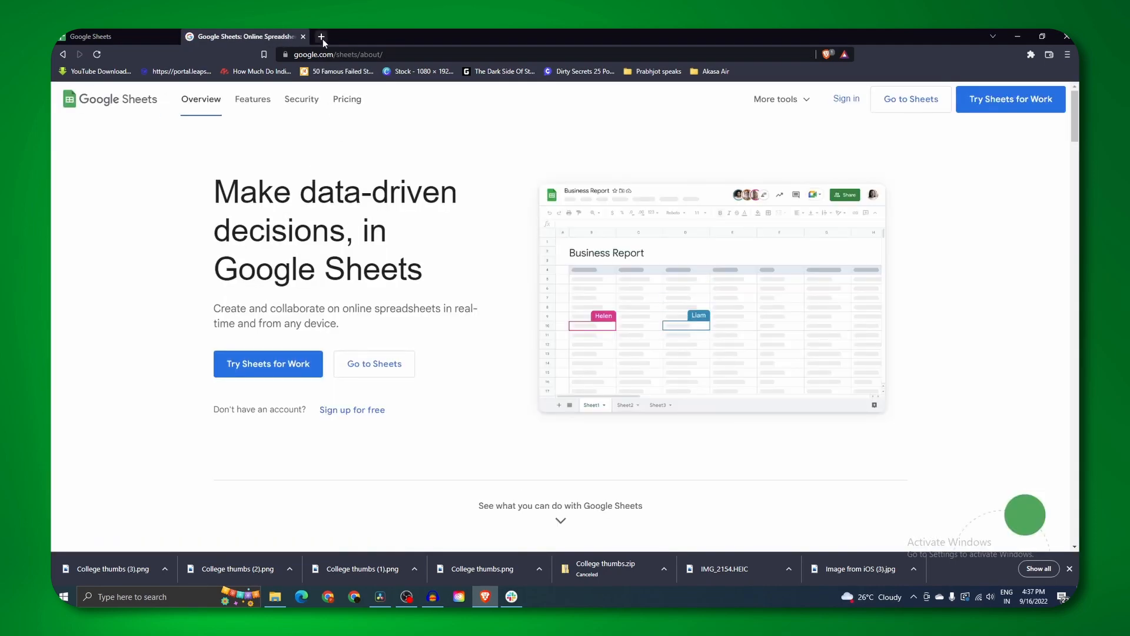
Step: Open Google Drive in a new browser tab and create a blank Google Sheets spreadsheet from there
click(322, 36)
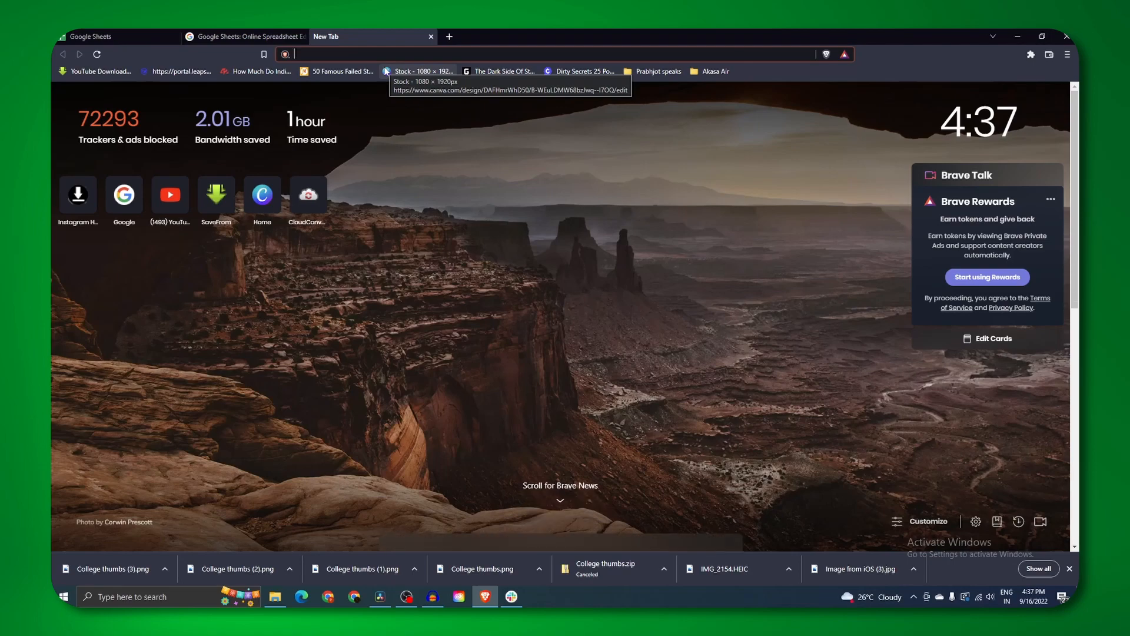
text(DRIve.google.com/drive/u/2/)
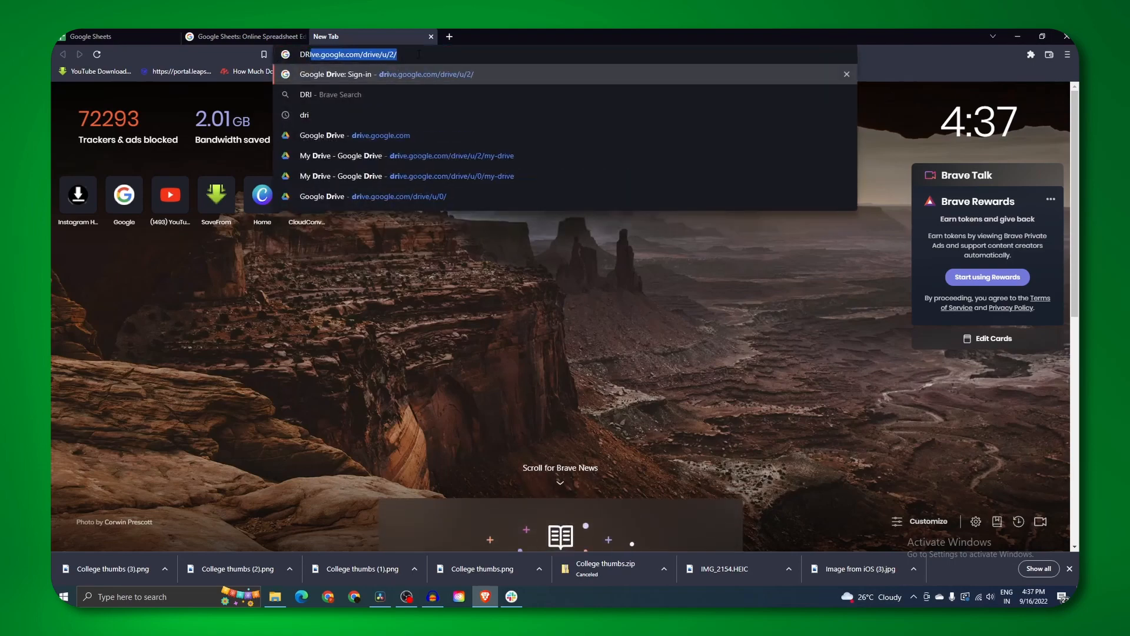
drag(398, 54, 363, 54)
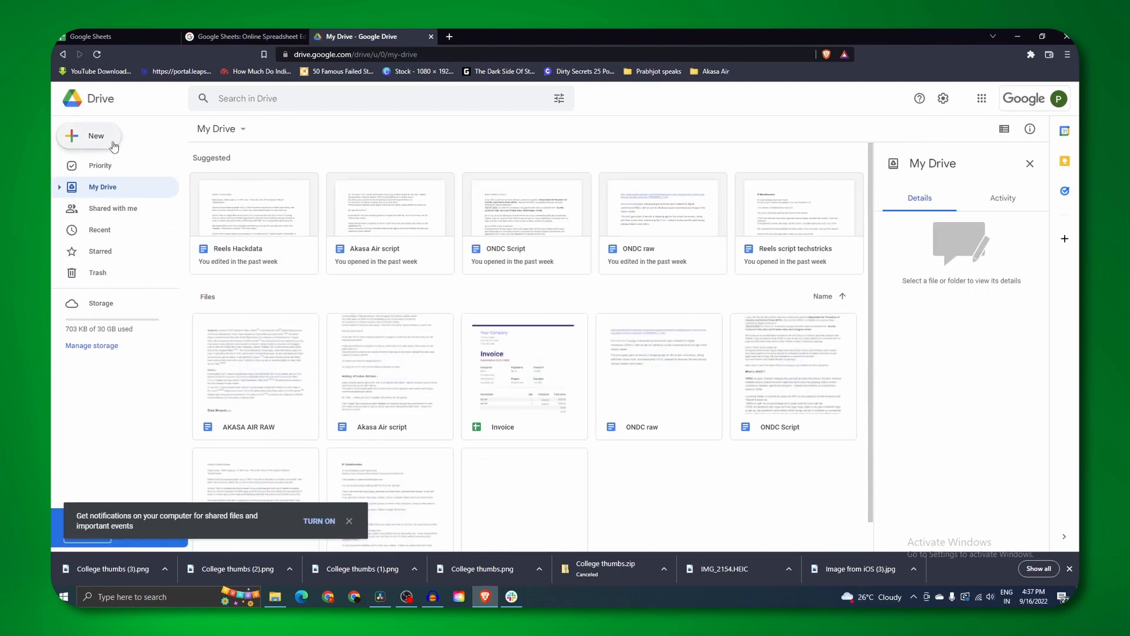
click(98, 139)
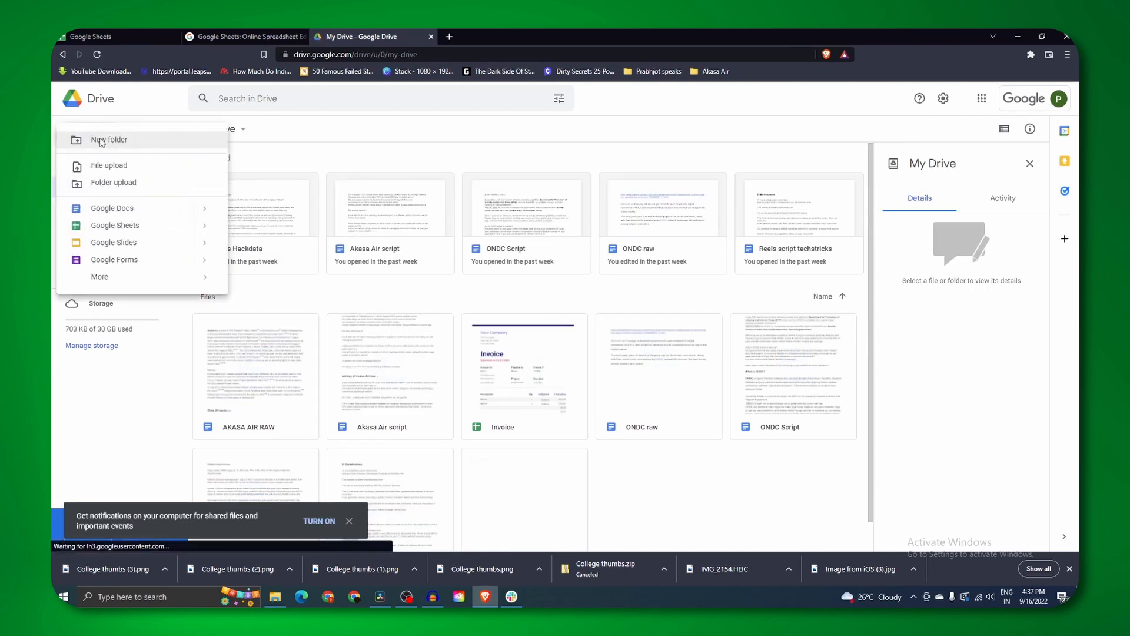
click(144, 226)
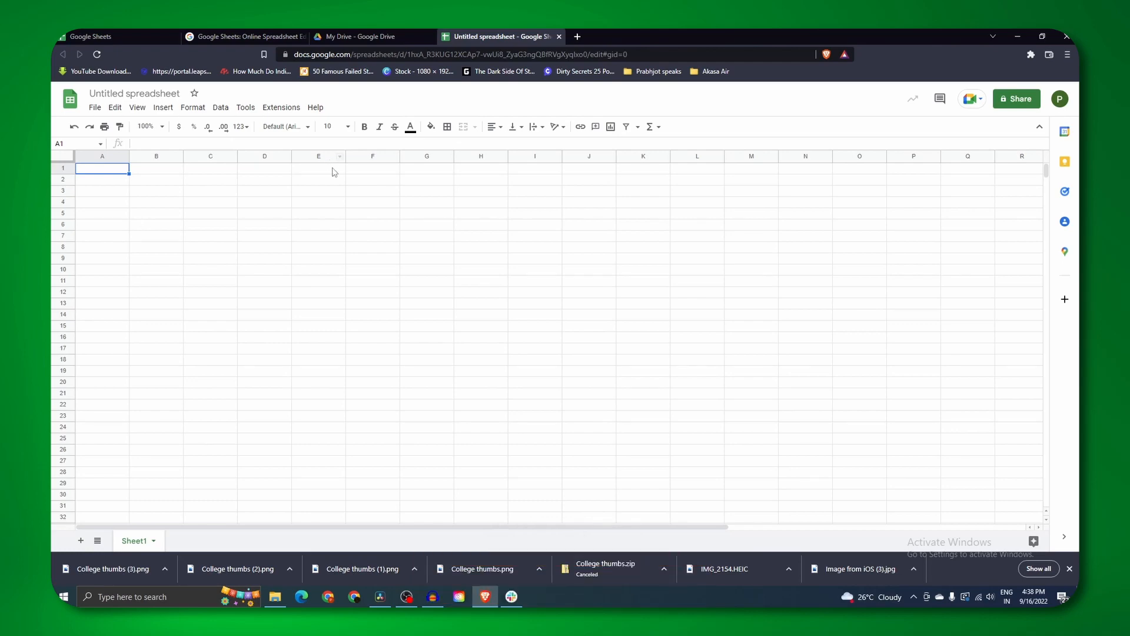
Step: Create another blank spreadsheet by opening the address sheets.new in a new browser tab
click(577, 37)
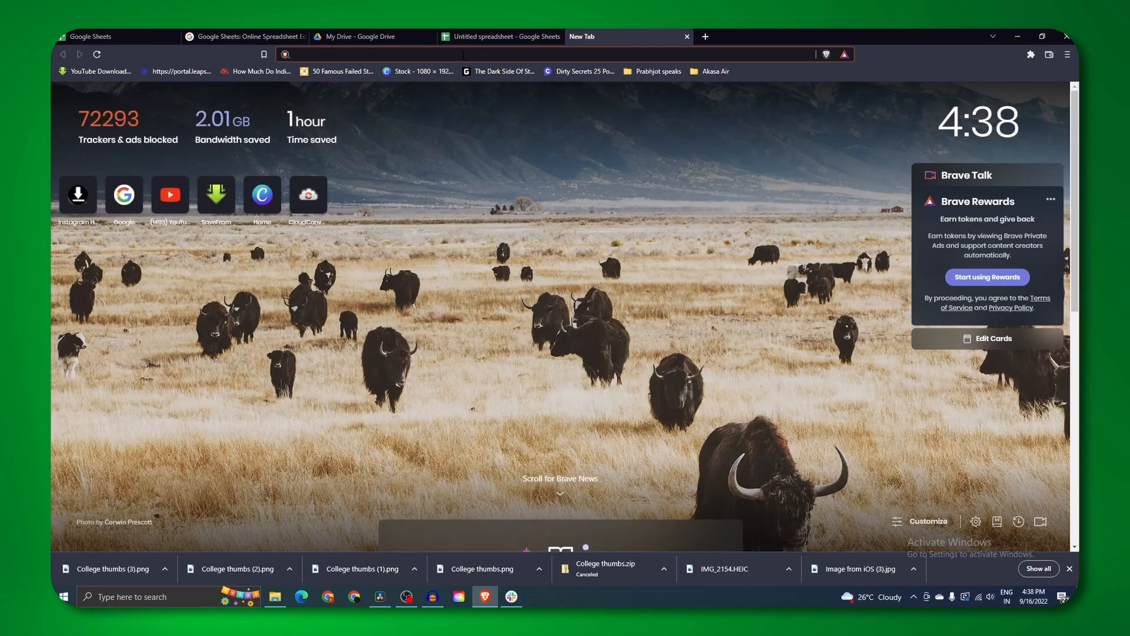
text(SHEETS.new)
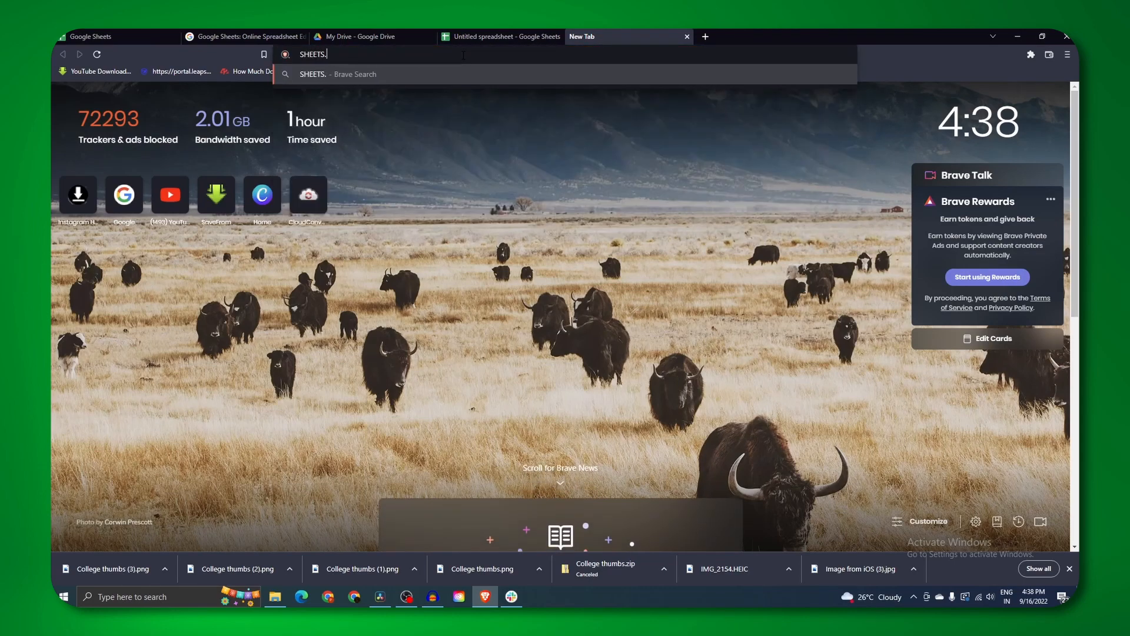
key(Return)
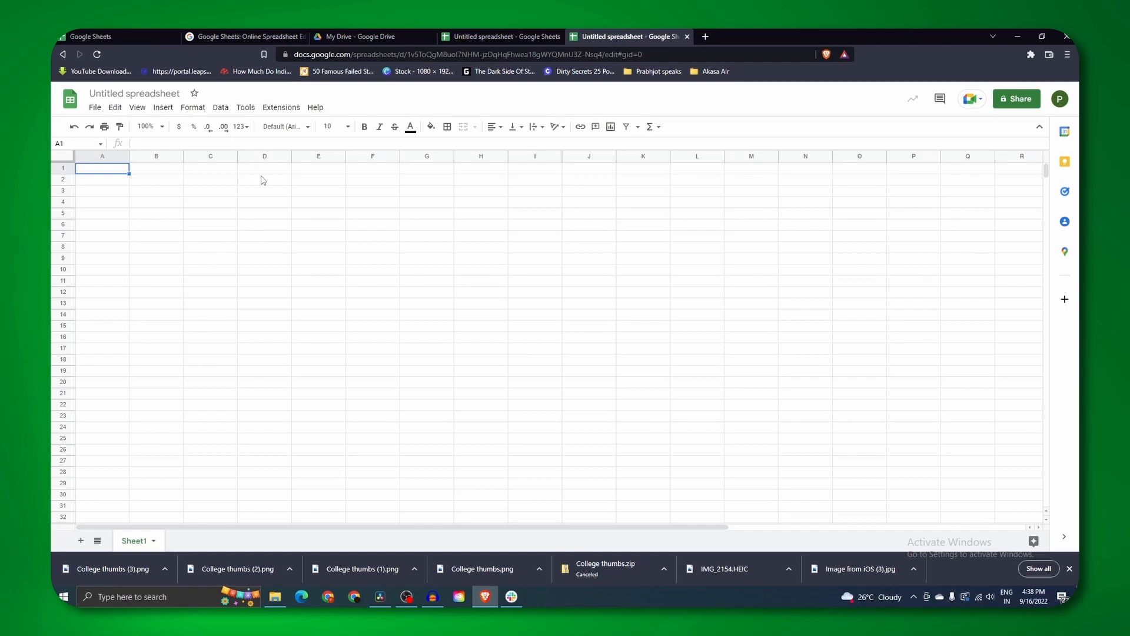
Step: View the full template gallery on the Google Sheets home page and return to the home page
key(ctrl+1)
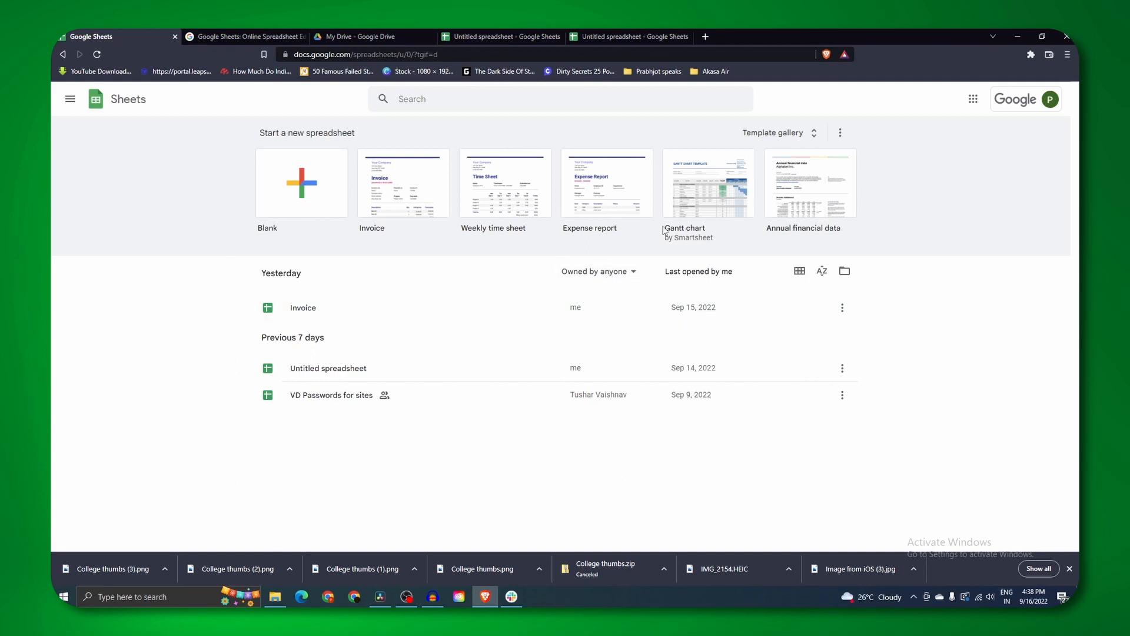
click(815, 137)
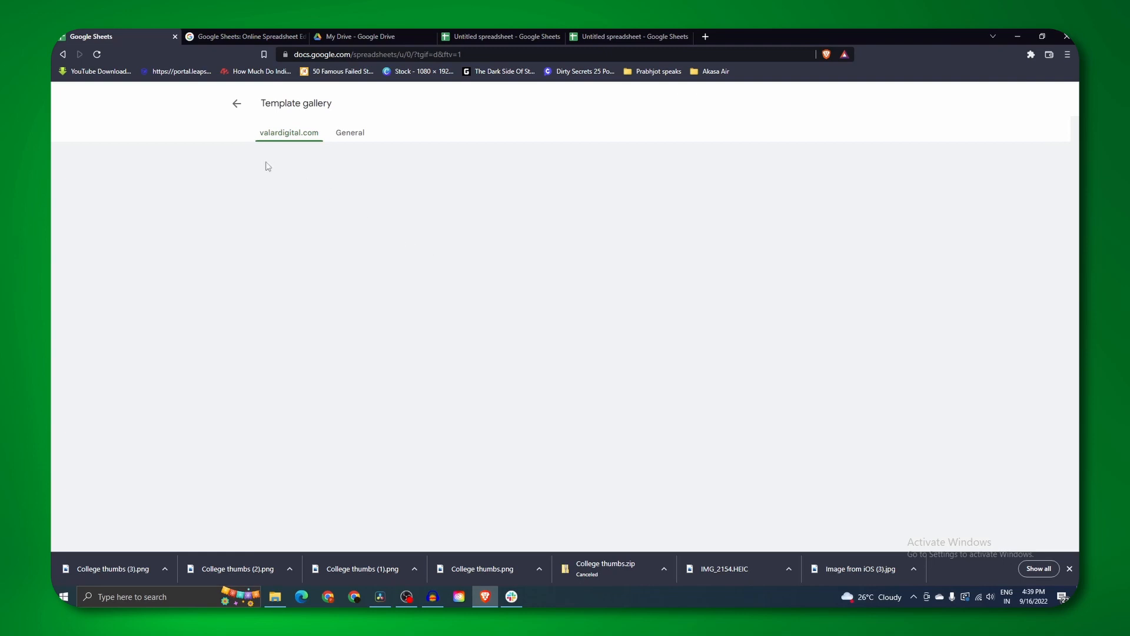
click(238, 103)
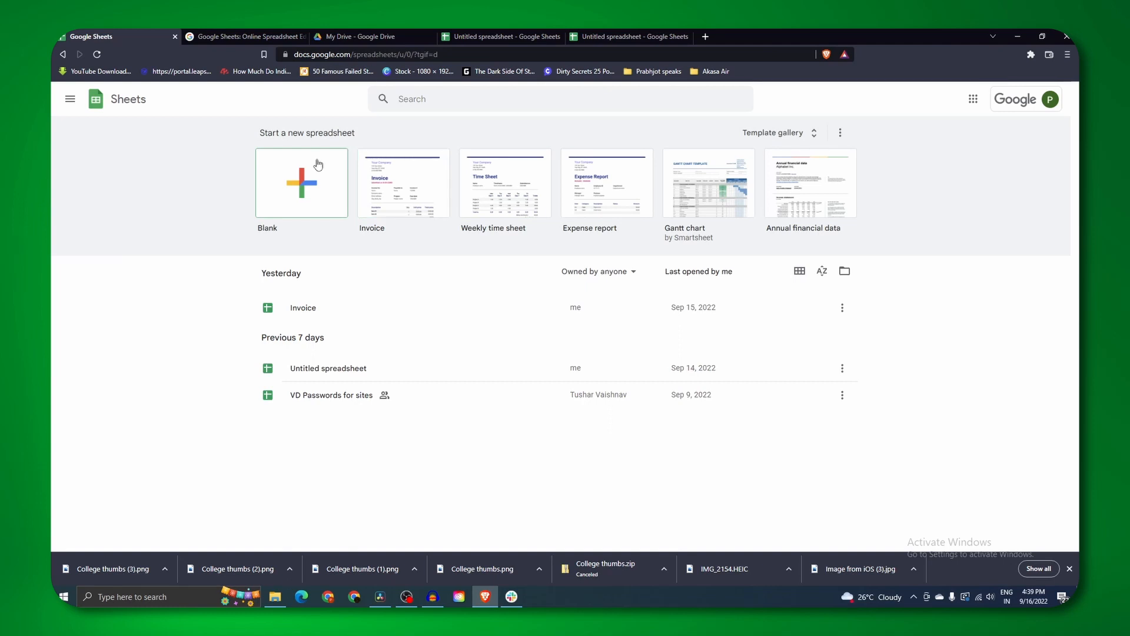
Step: Close the Google Sheets overview, Google Drive and first untitled spreadsheet pages, and show the remaining untitled spreadsheet
click(305, 37)
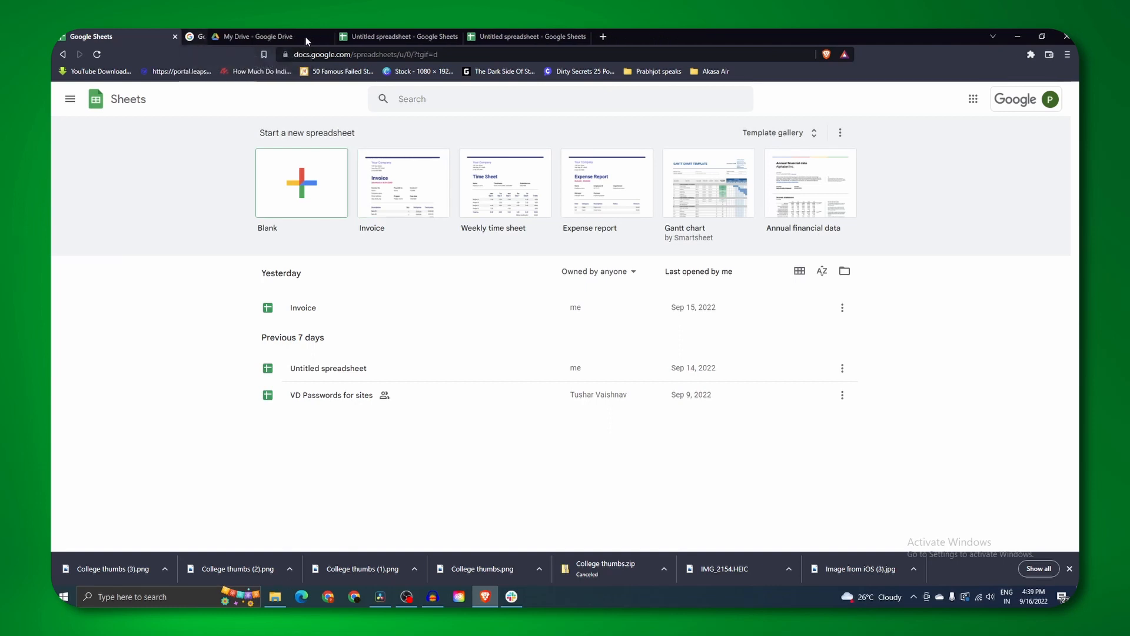
click(305, 37)
click(305, 37)
click(243, 30)
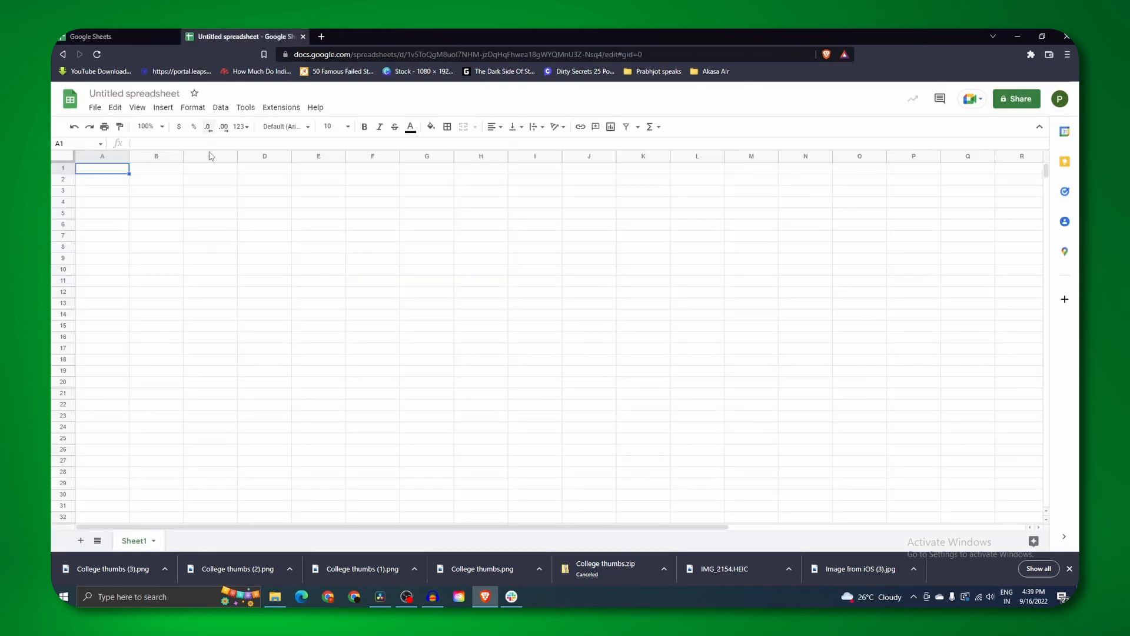
Step: Rename the untitled spreadsheet as "Basic expenses"
click(173, 94)
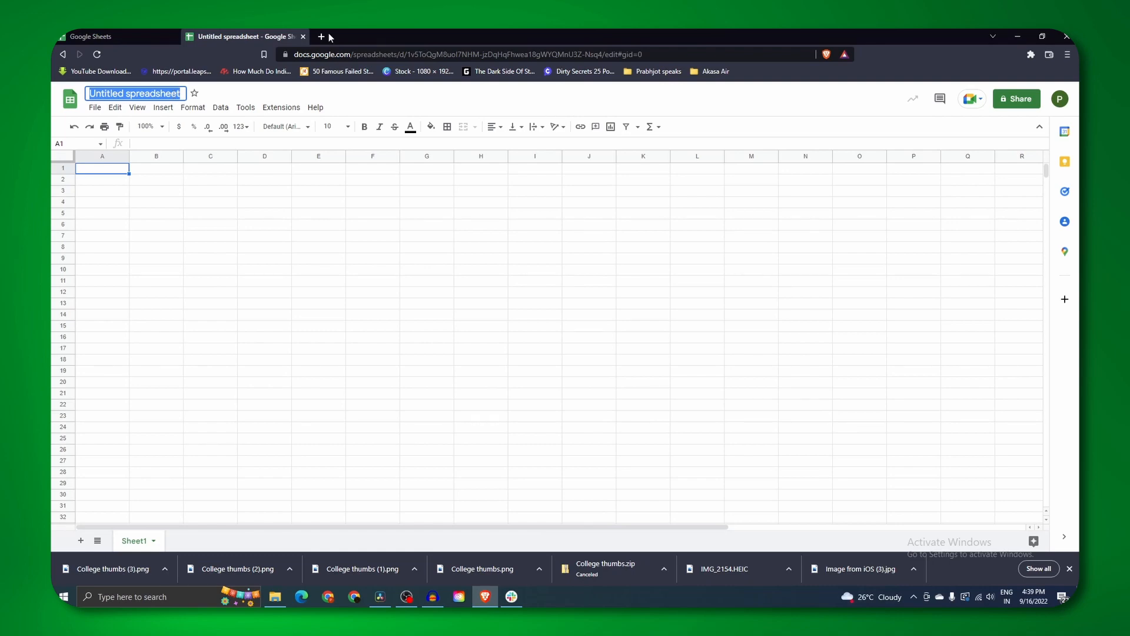
key(BackSpace)
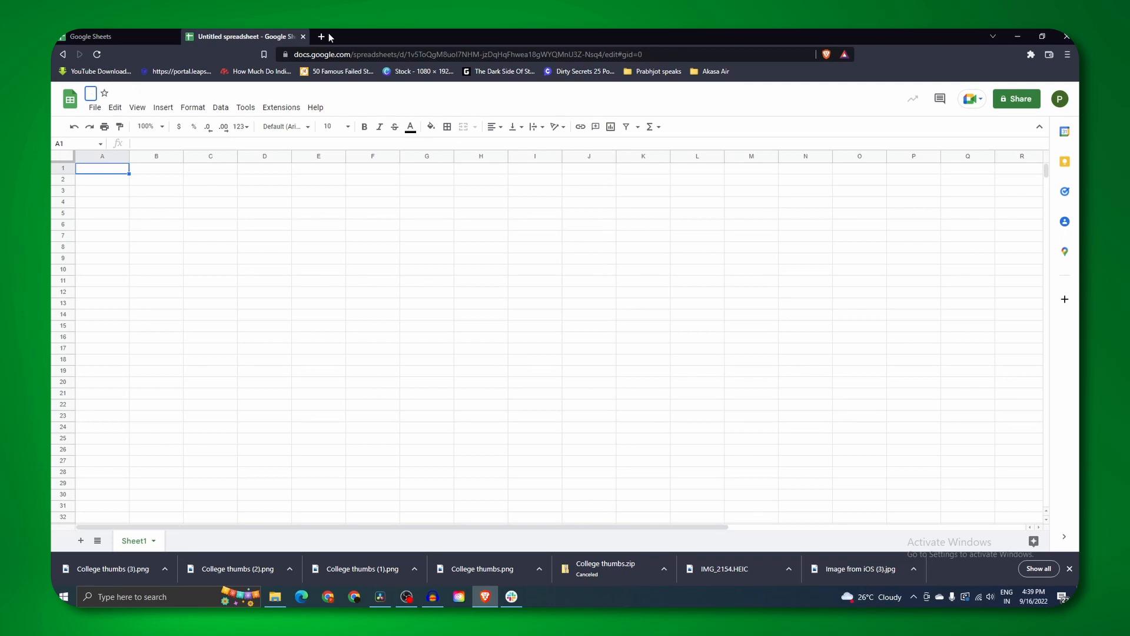
text(Basic expe)
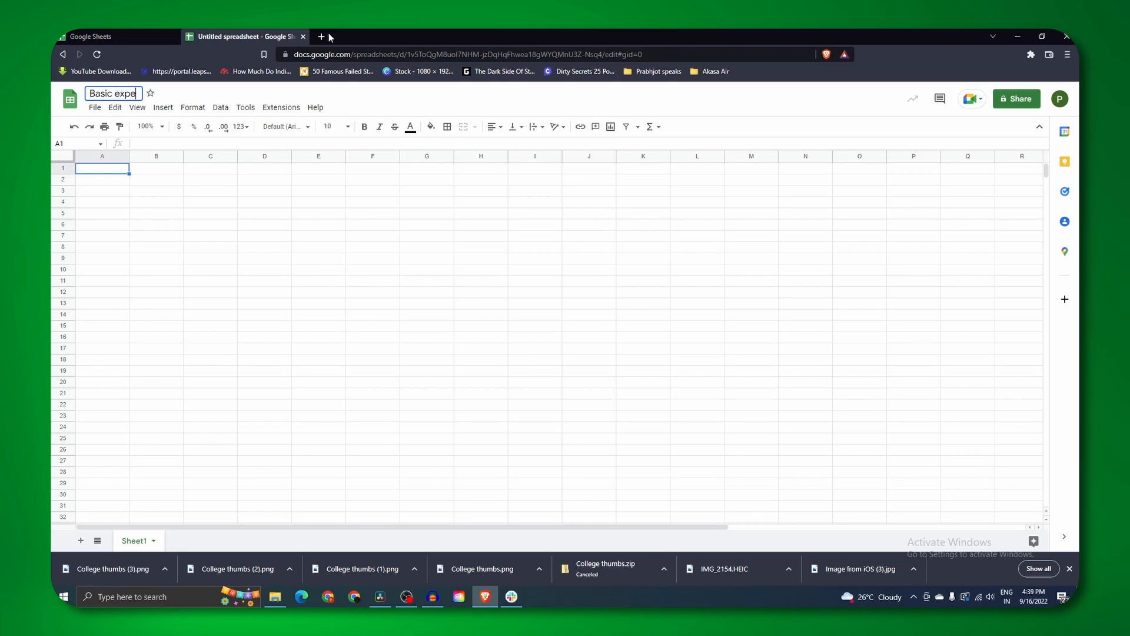
text(nses)
key(Return)
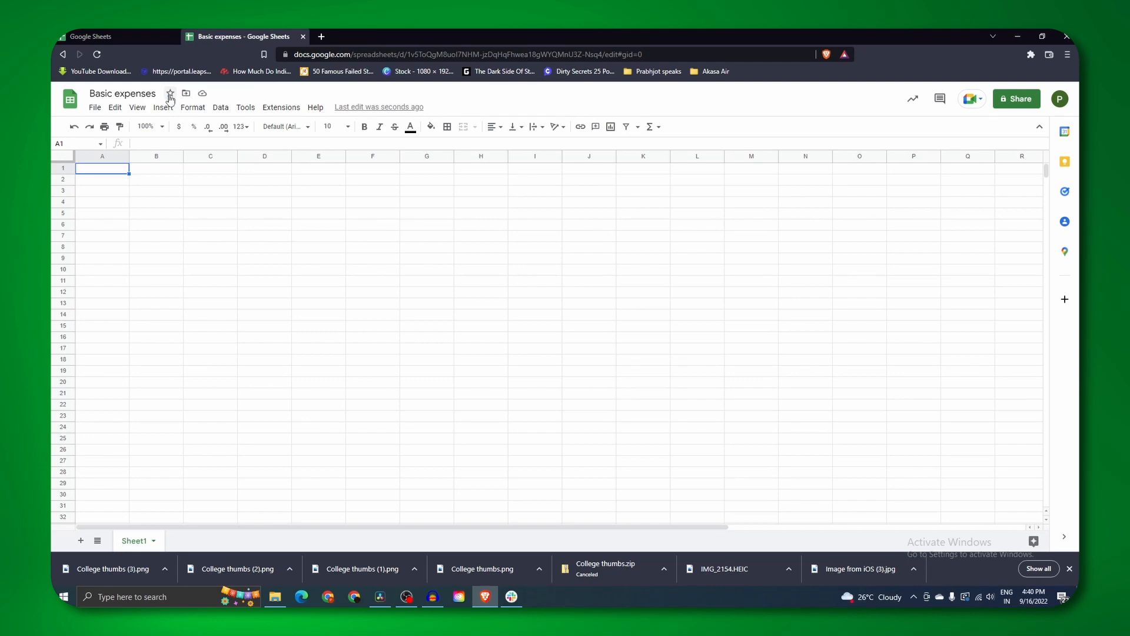
Step: Star the Basic expenses spreadsheet and move it into a new My Drive folder named "Google sheets"
click(170, 94)
click(186, 94)
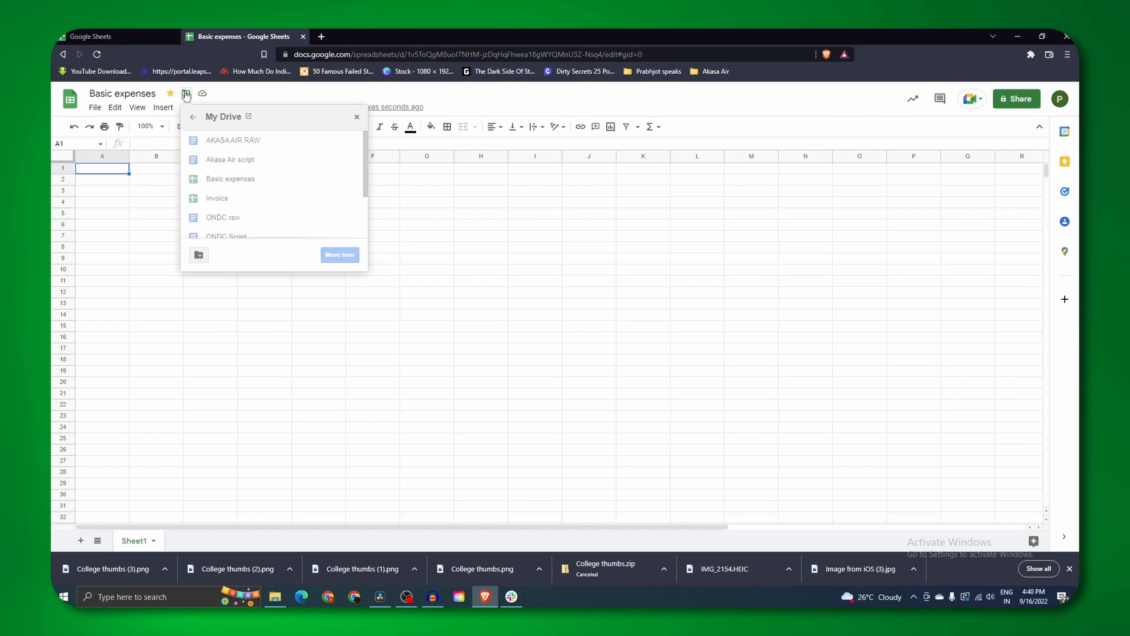
click(199, 256)
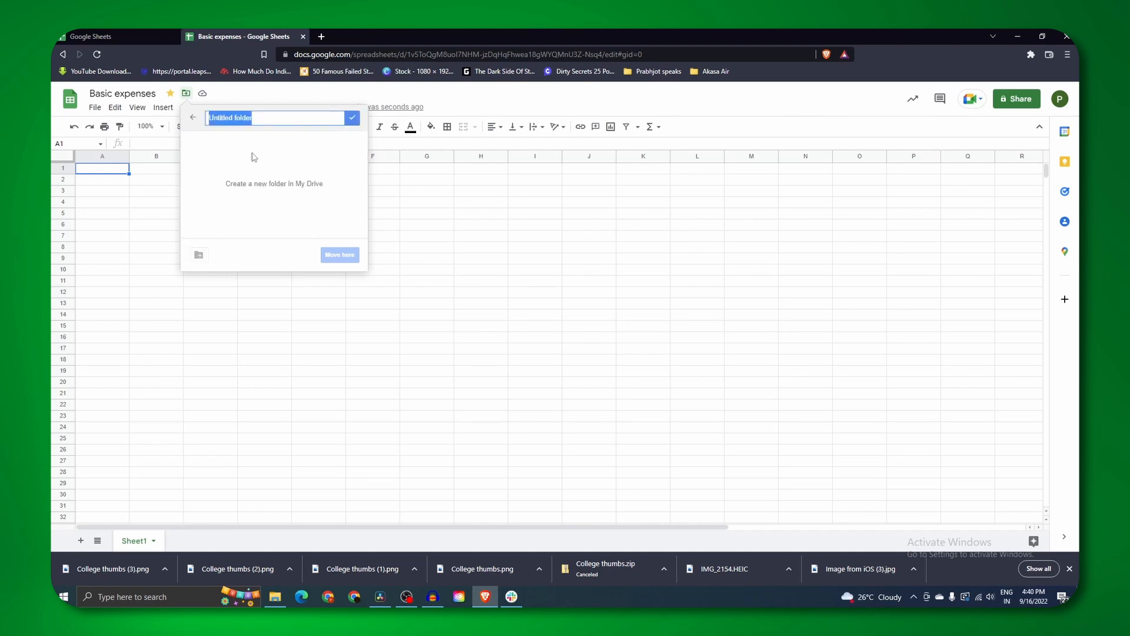
text(Google s)
text(her)
text(ts)
key(Return)
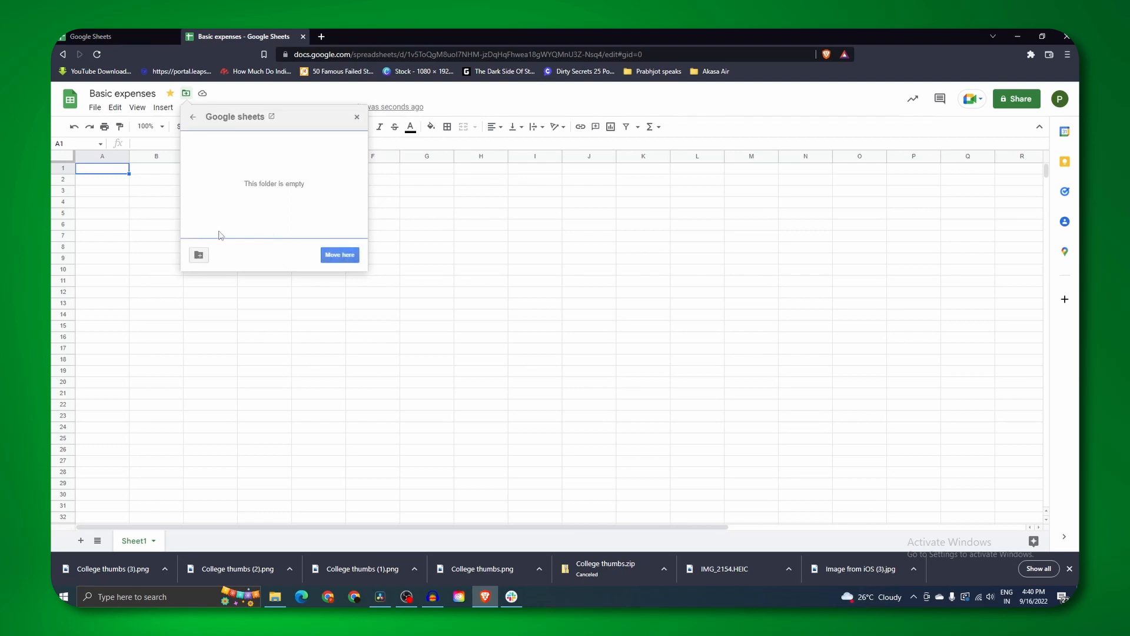
click(340, 255)
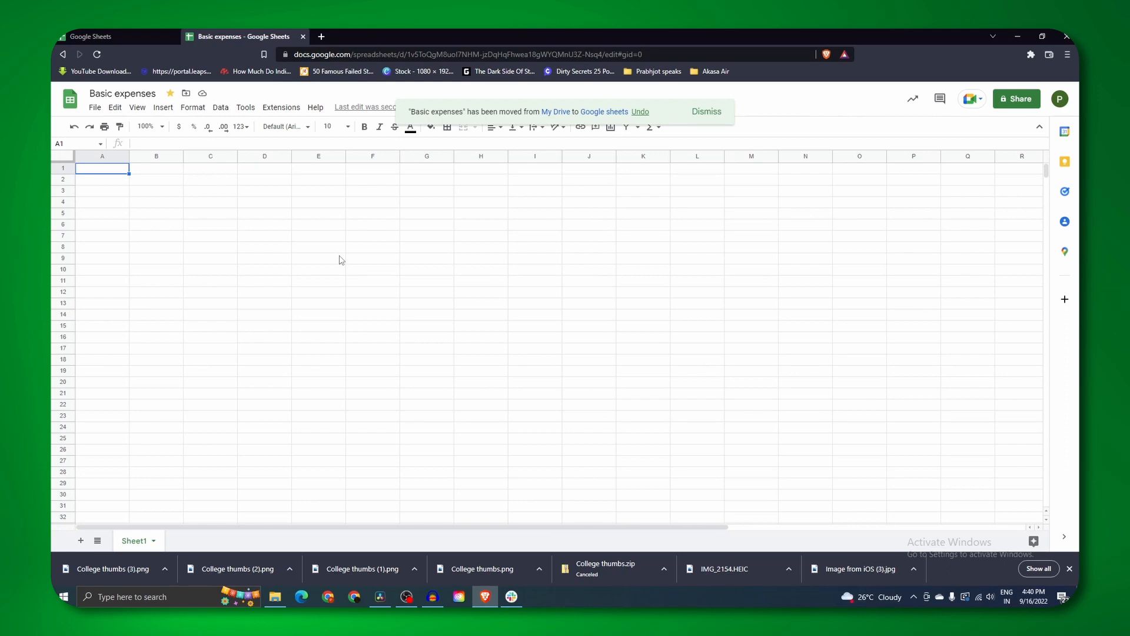
Step: Add a second sheet to the Basic expenses spreadsheet
scroll(181, 328, down, 2)
click(81, 541)
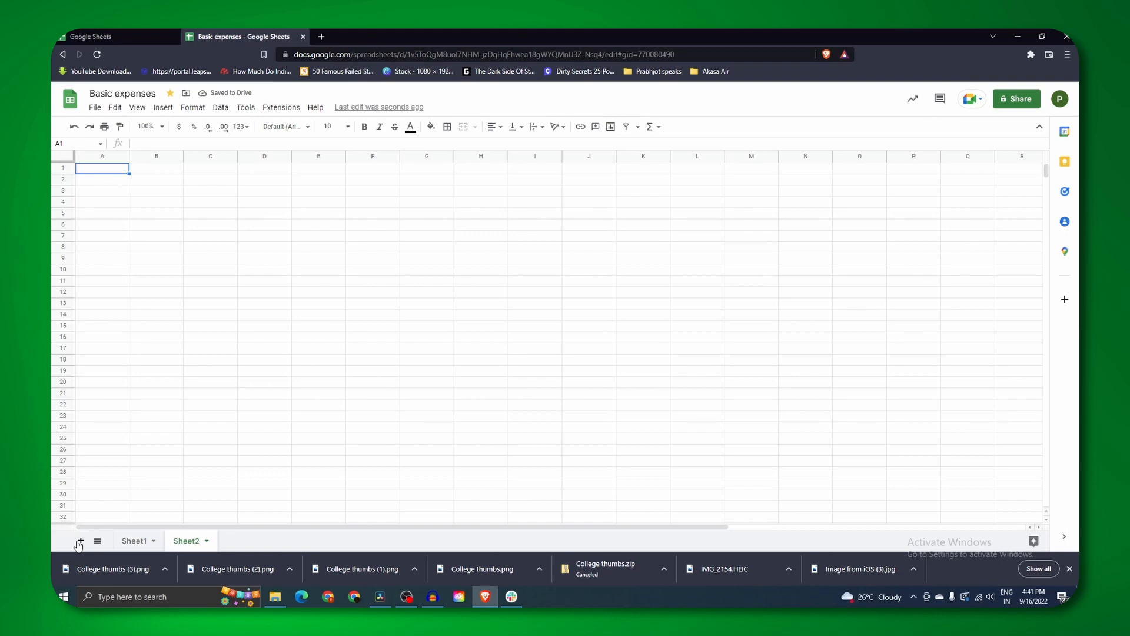
right_click(197, 546)
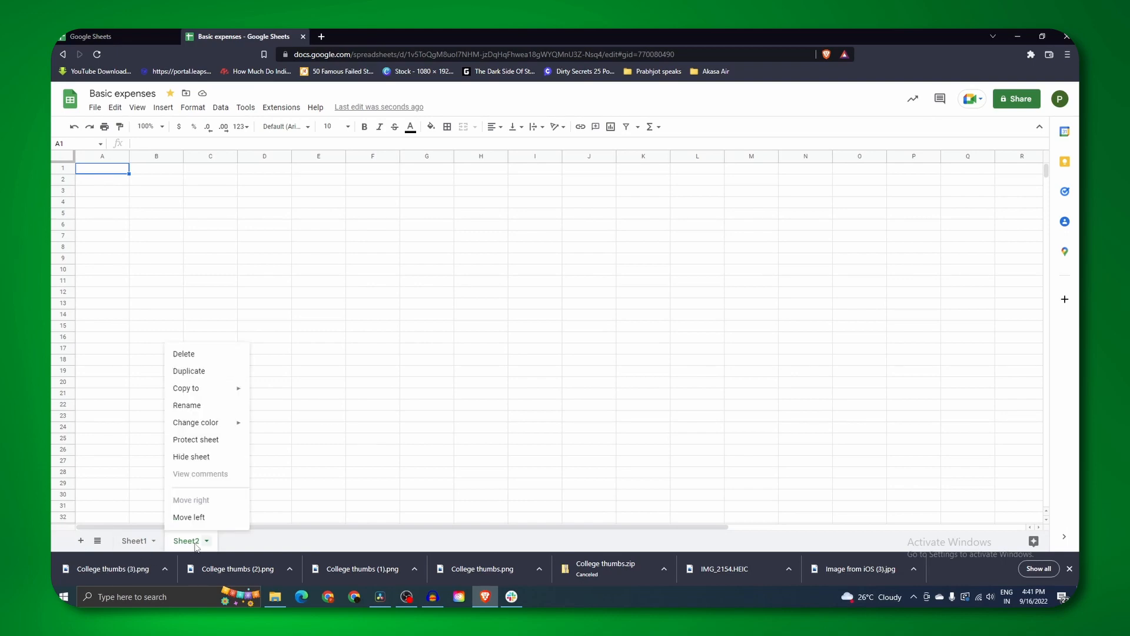
right_click(135, 538)
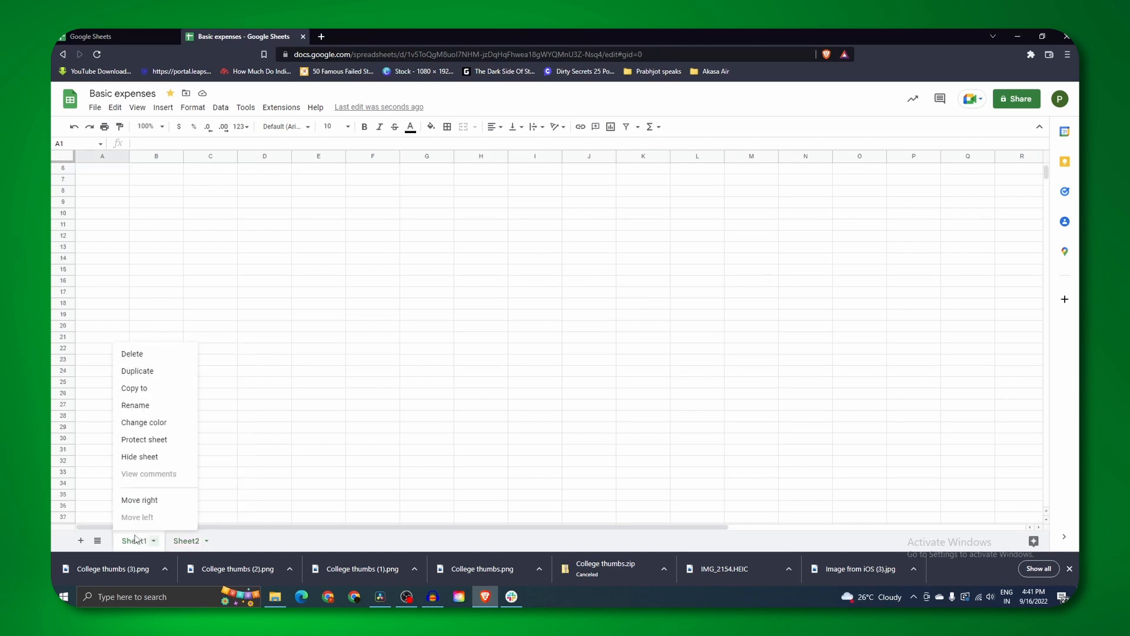
click(124, 406)
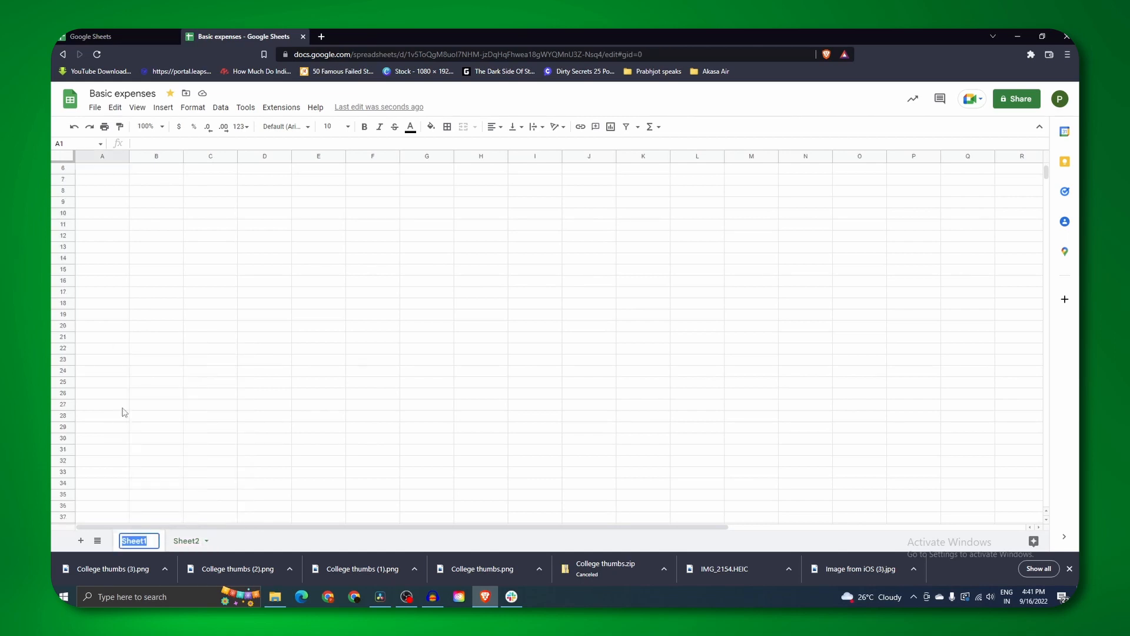
Step: Change the tab color of Sheet2 to orange
right_click(186, 542)
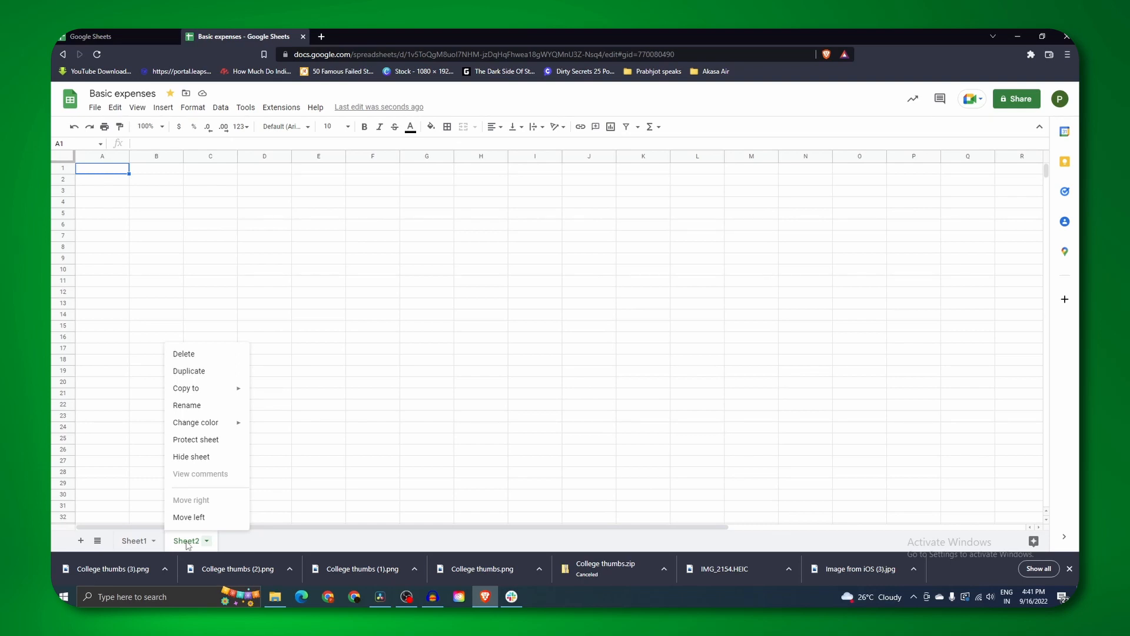
mouse_move(230, 426)
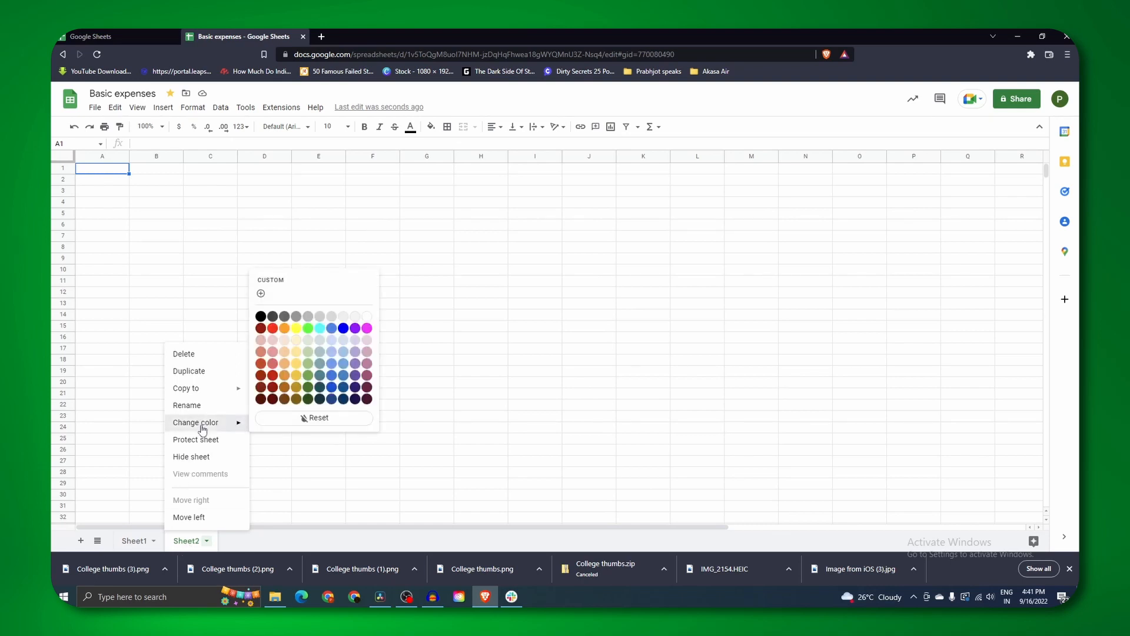
click(285, 333)
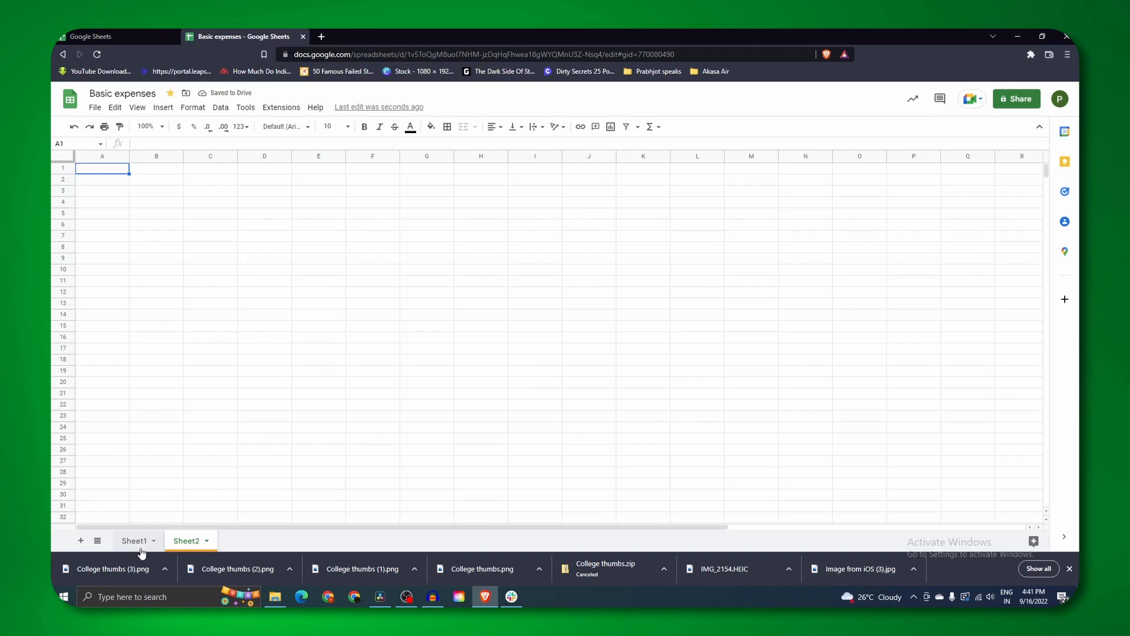
Step: Delete Sheet2 from the Basic expenses spreadsheet and confirm the deletion
click(206, 541)
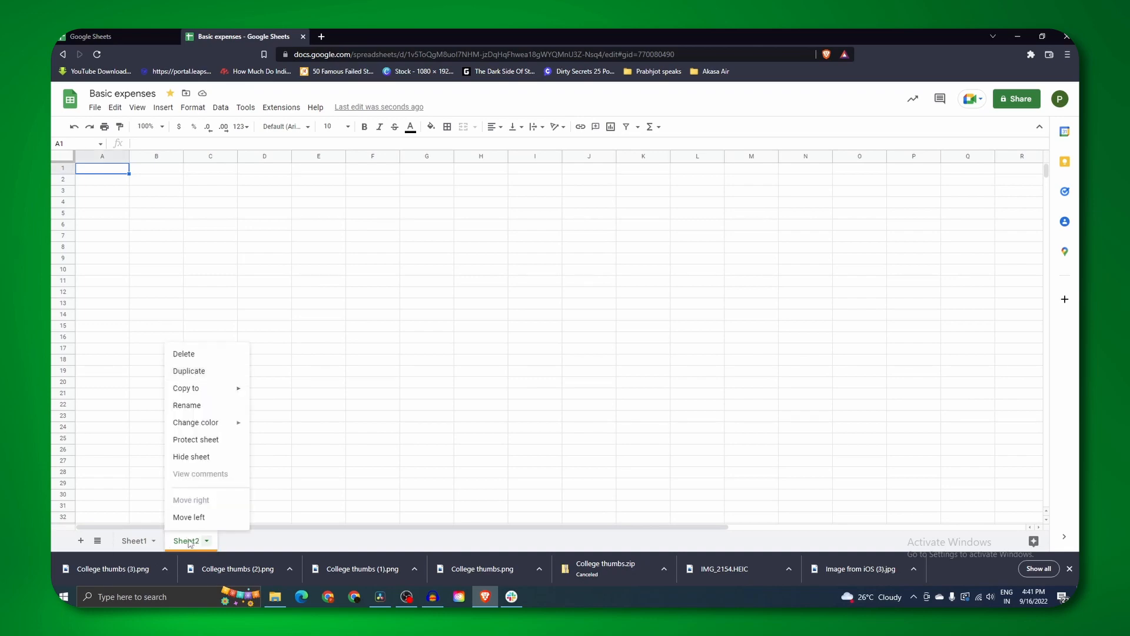
click(189, 543)
right_click(186, 548)
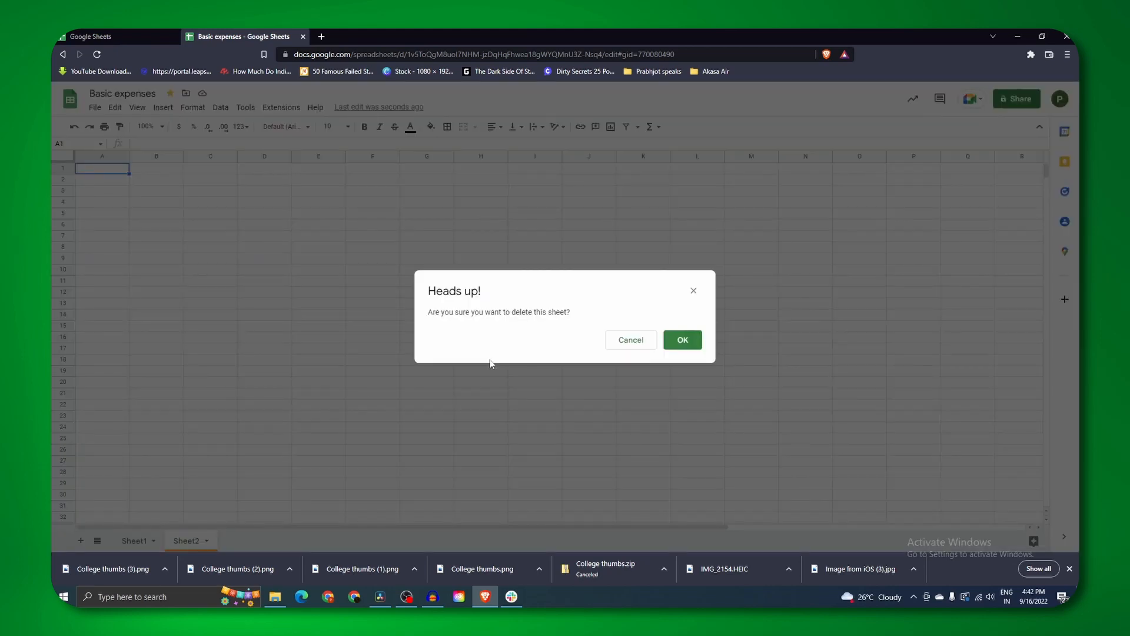
click(678, 340)
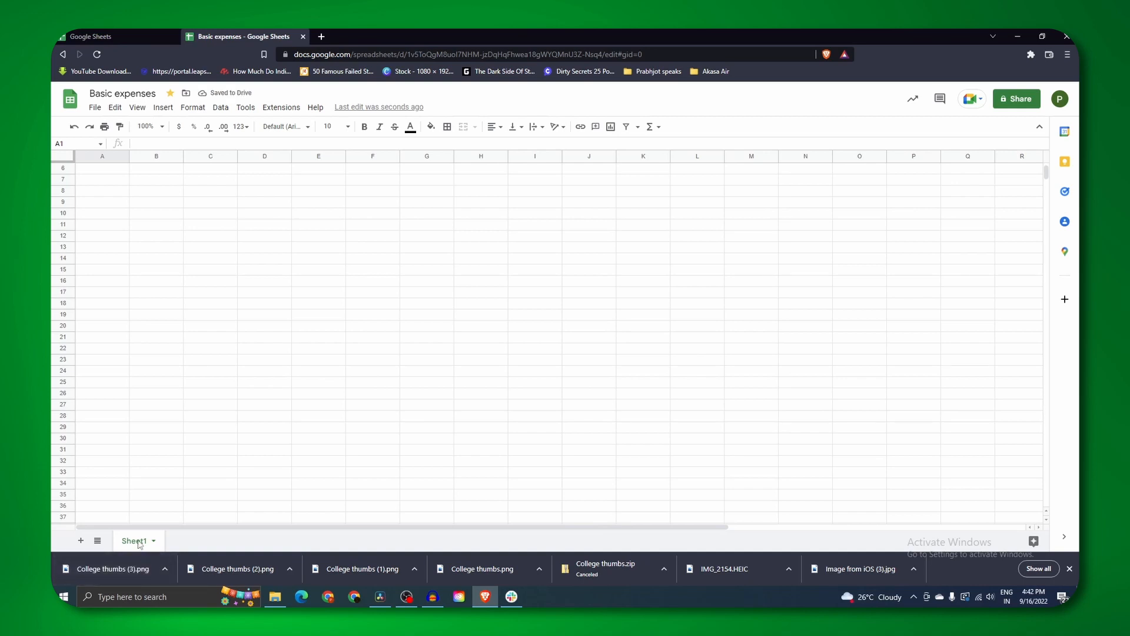
Step: Select single columns between A and E one after another to examine the lettered columns of Sheet1
click(105, 156)
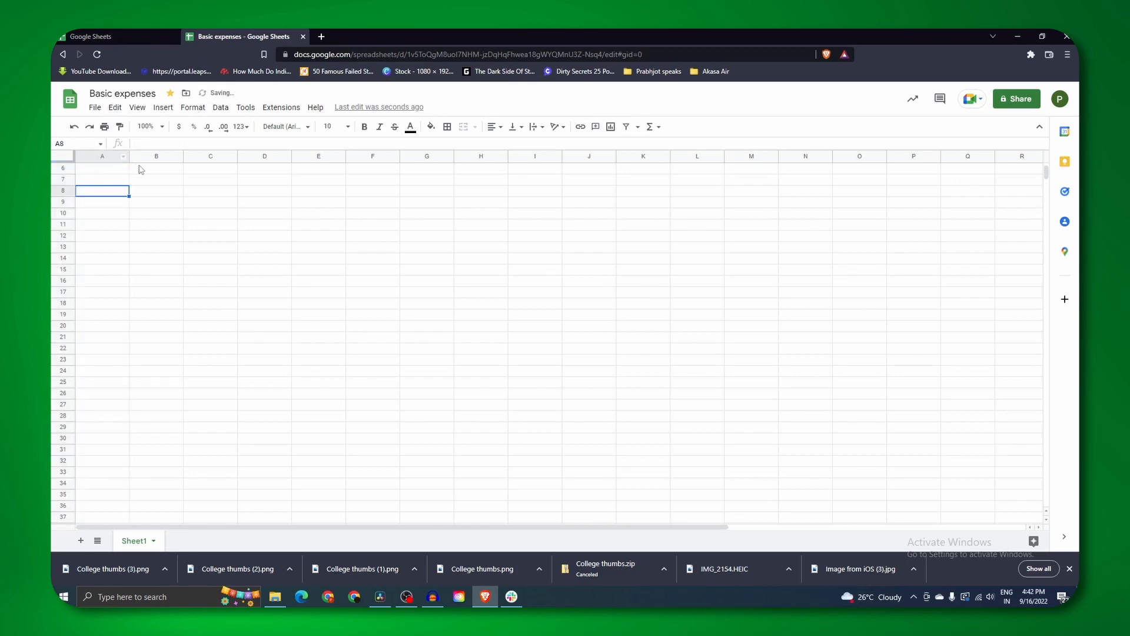
click(152, 155)
click(205, 157)
click(267, 157)
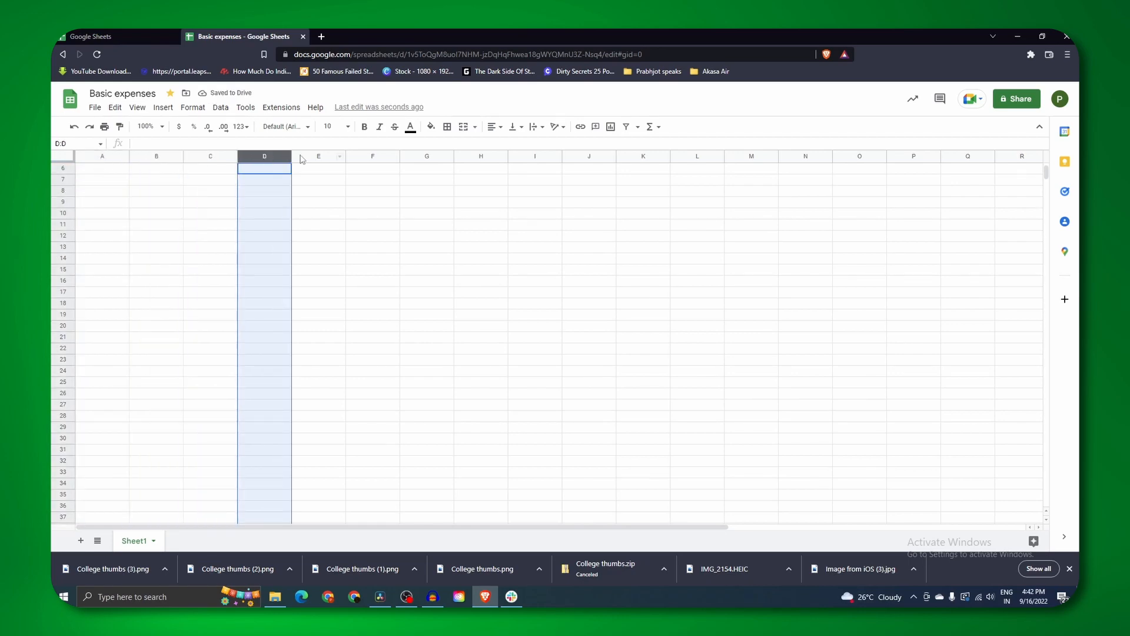
click(304, 155)
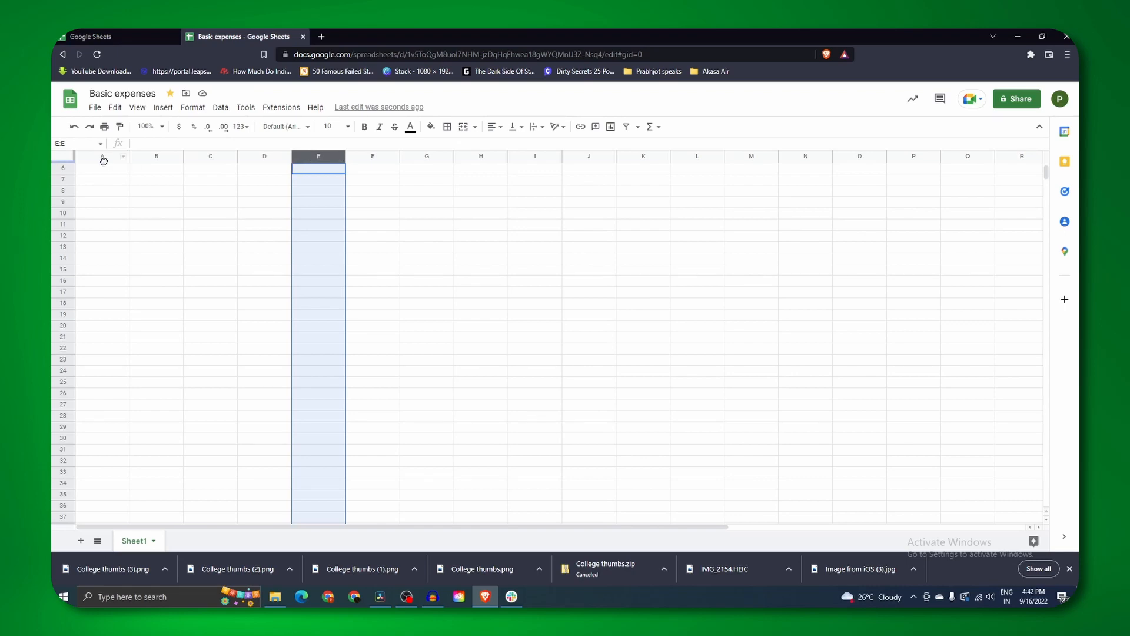
click(153, 156)
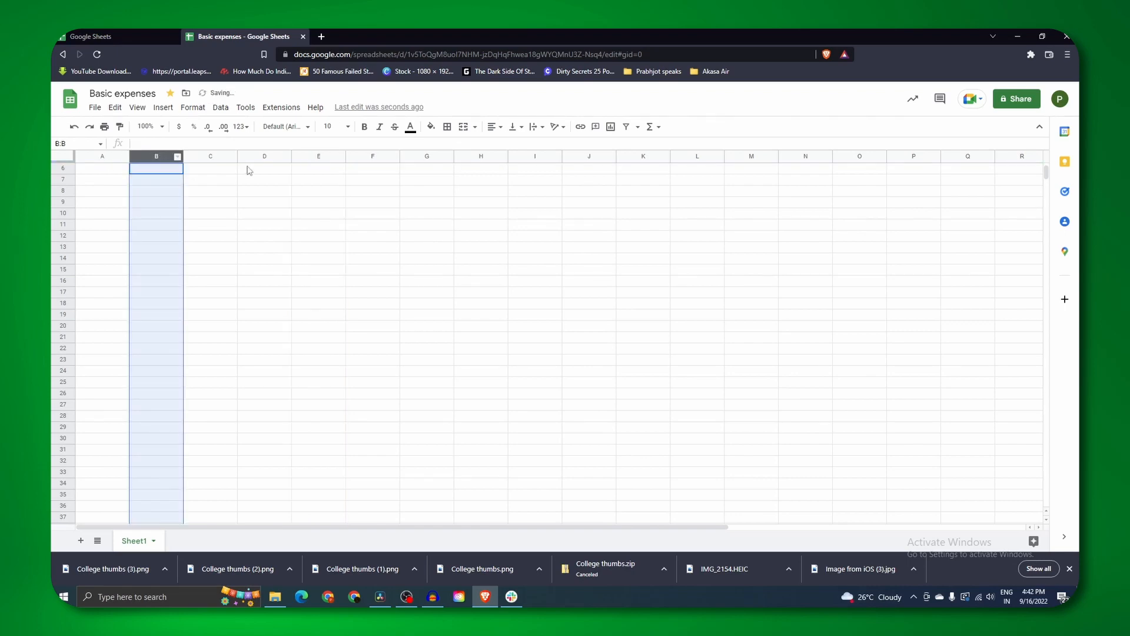
click(212, 156)
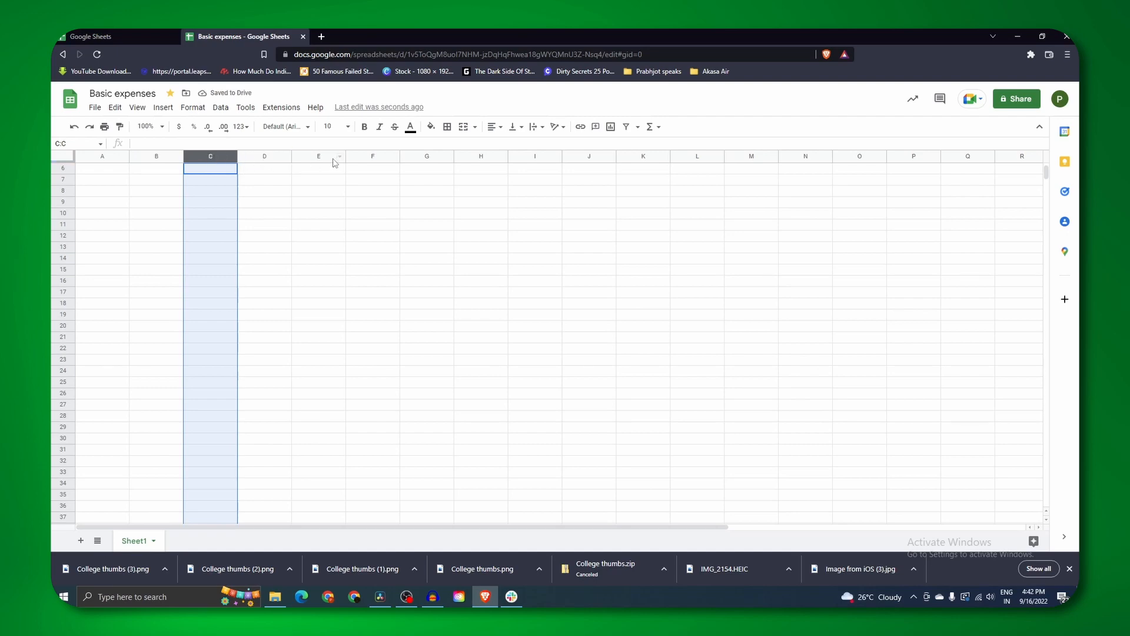
Step: Select rows 1 to 4 one after another to examine the numbered rows of Sheet1
scroll(65, 180, up, 2)
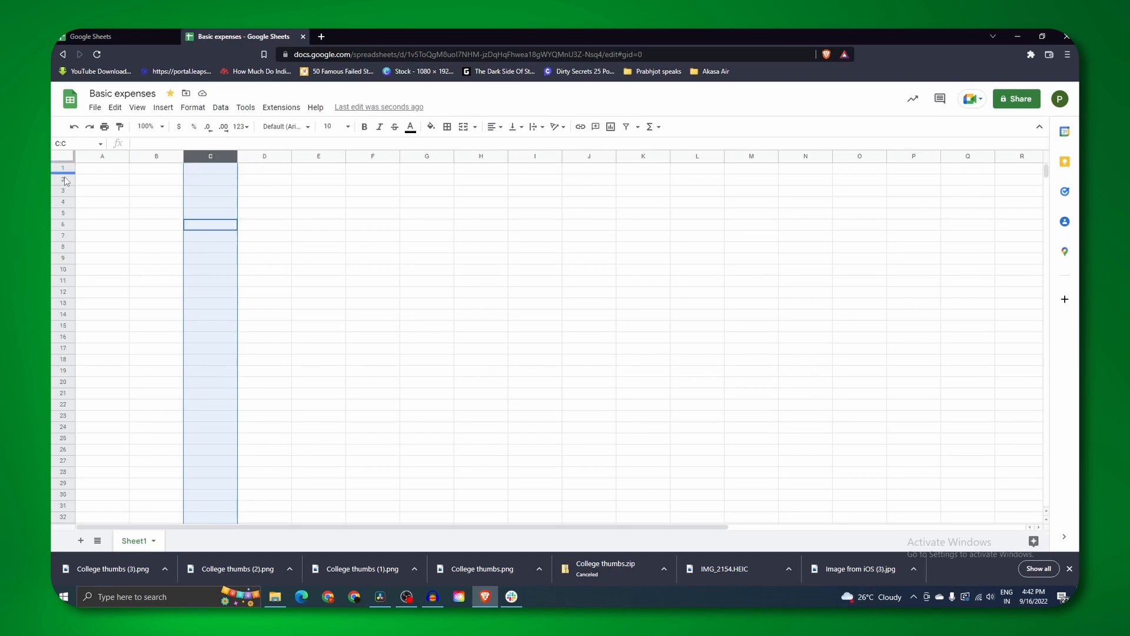
click(63, 168)
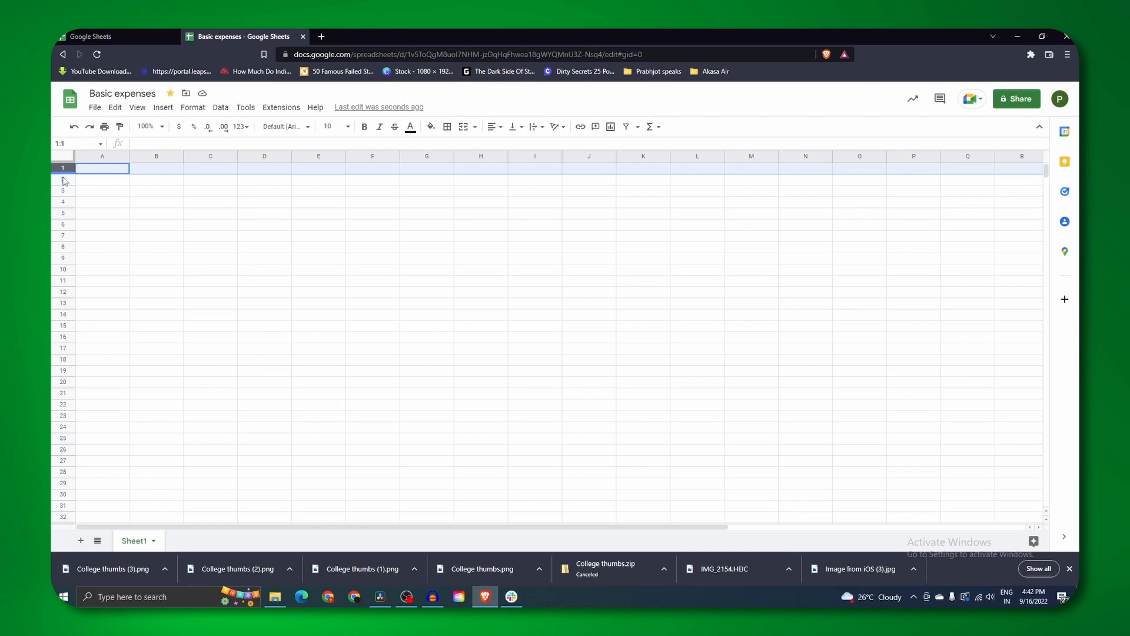
click(63, 179)
click(61, 170)
click(63, 182)
click(63, 192)
click(64, 202)
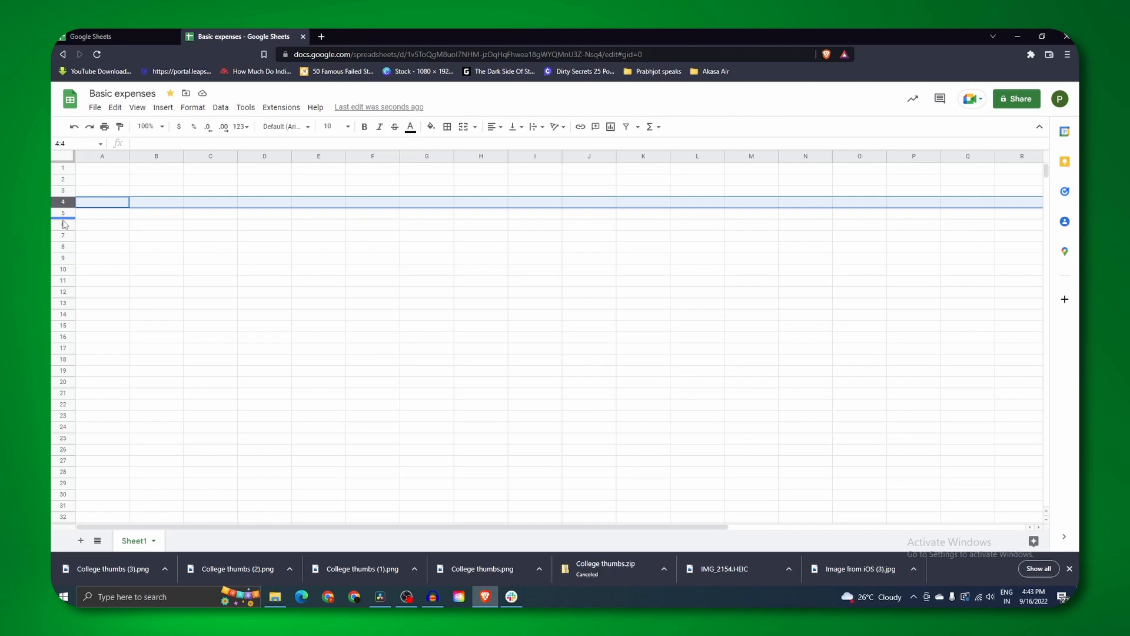
Step: Select various single cells across columns A to F to examine how each cell is addressed by column and row
click(105, 182)
click(156, 180)
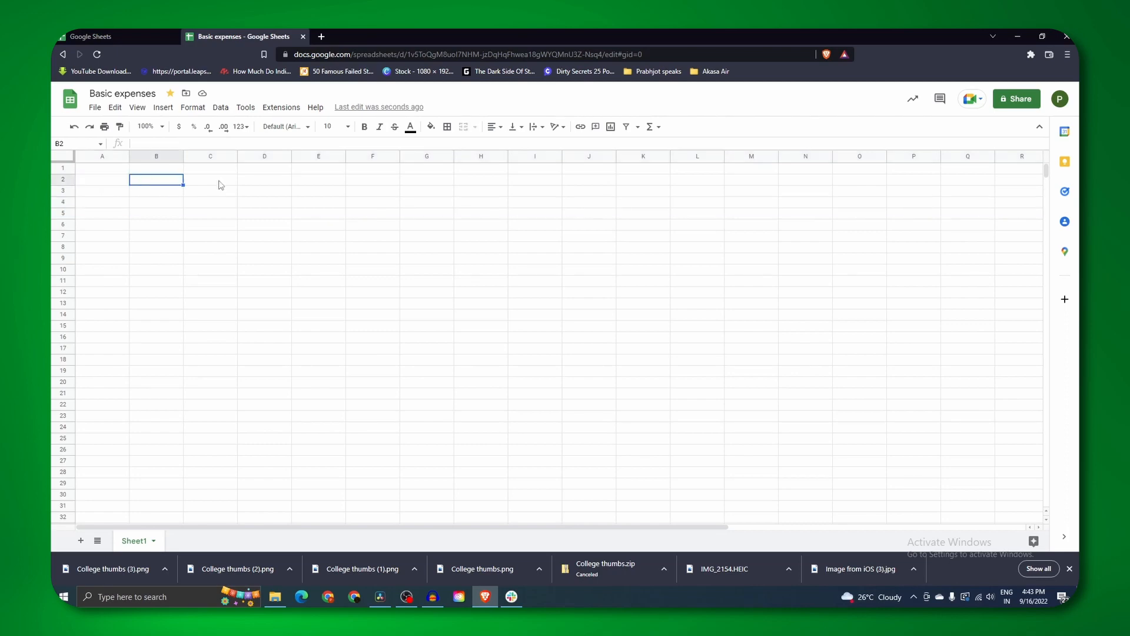
click(219, 181)
click(218, 203)
click(318, 318)
click(295, 234)
click(327, 257)
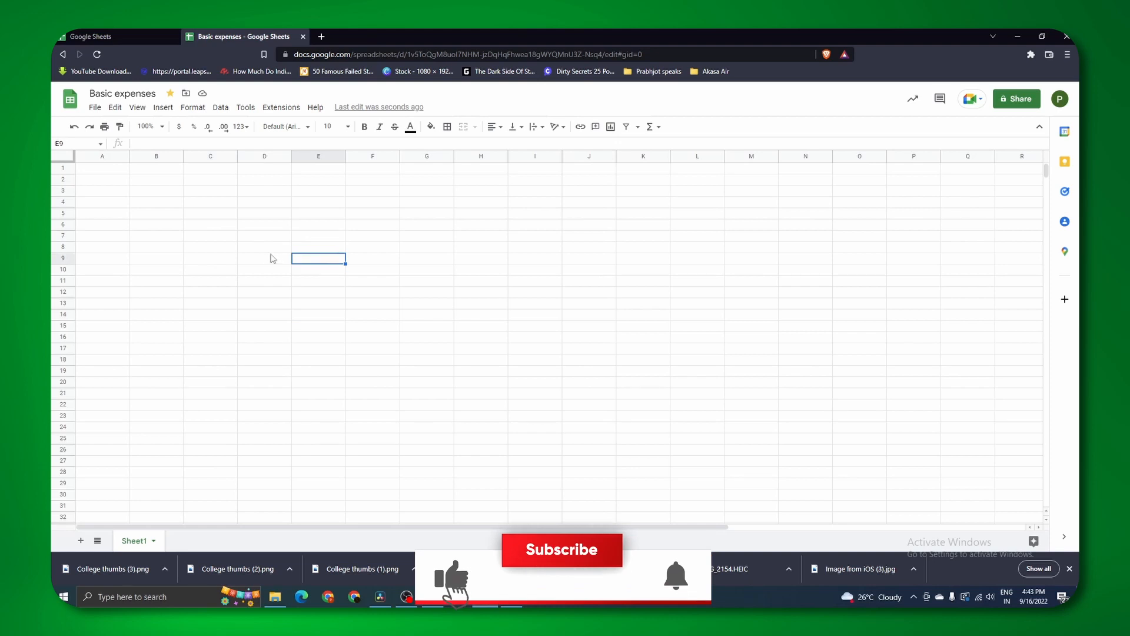
click(252, 252)
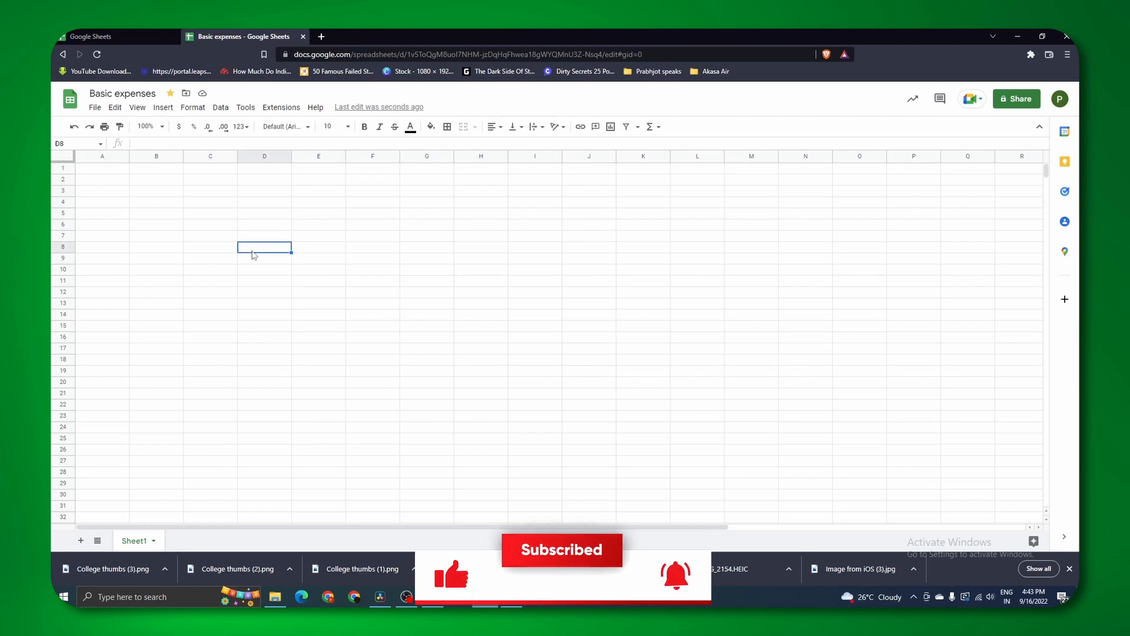
click(265, 202)
click(305, 240)
click(355, 225)
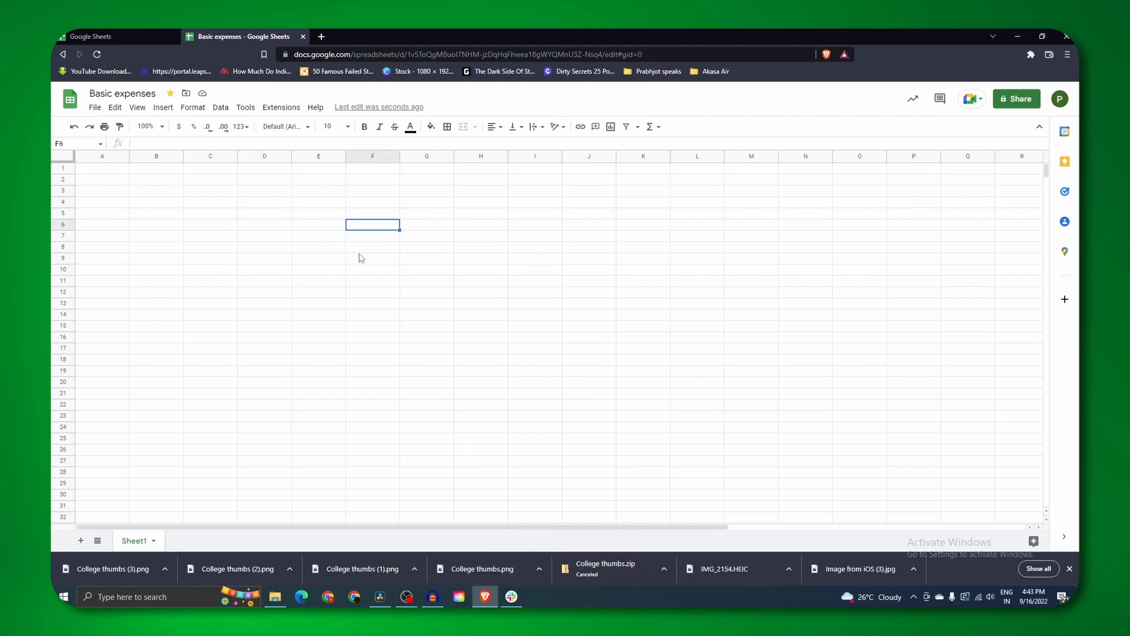
click(315, 251)
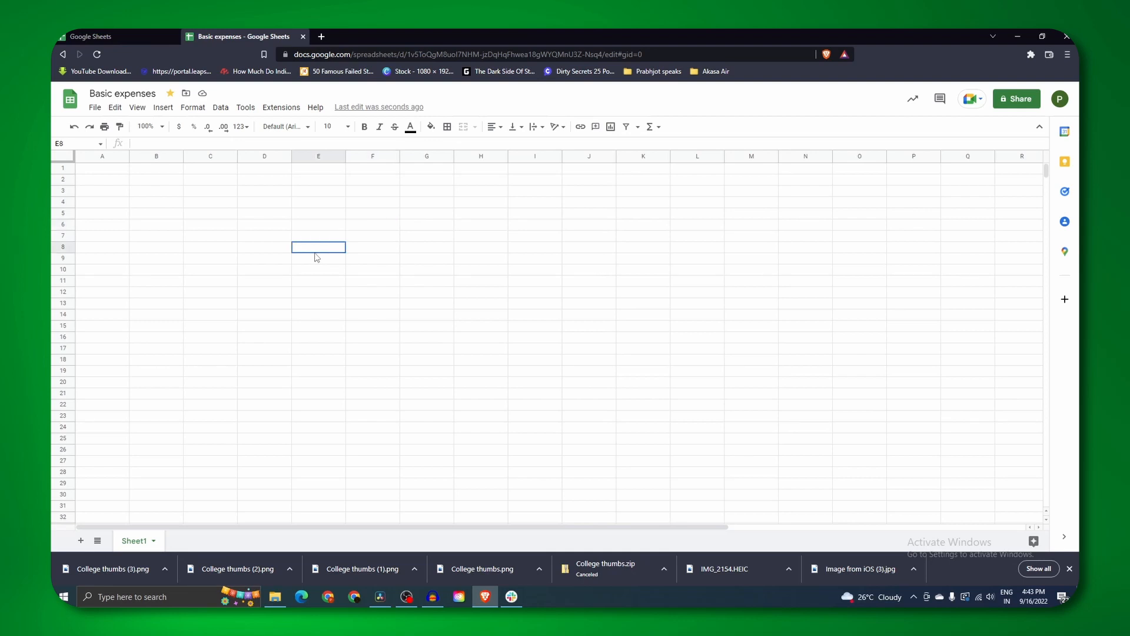
click(303, 217)
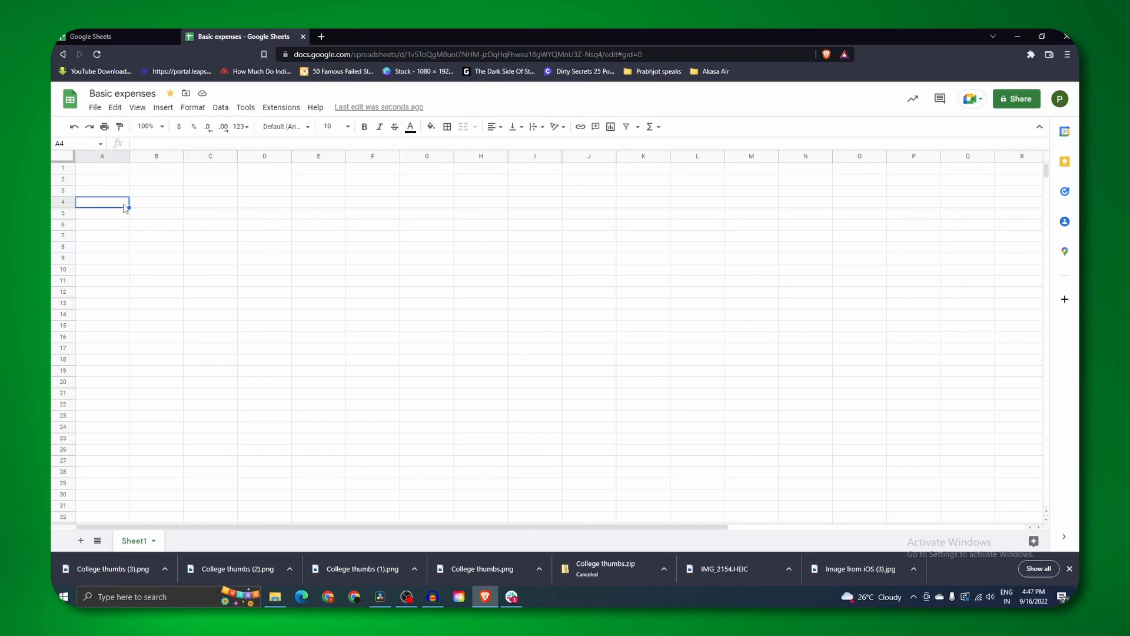
Step: Enter the heading "Subject" in cell A1
key(ctrl+Home)
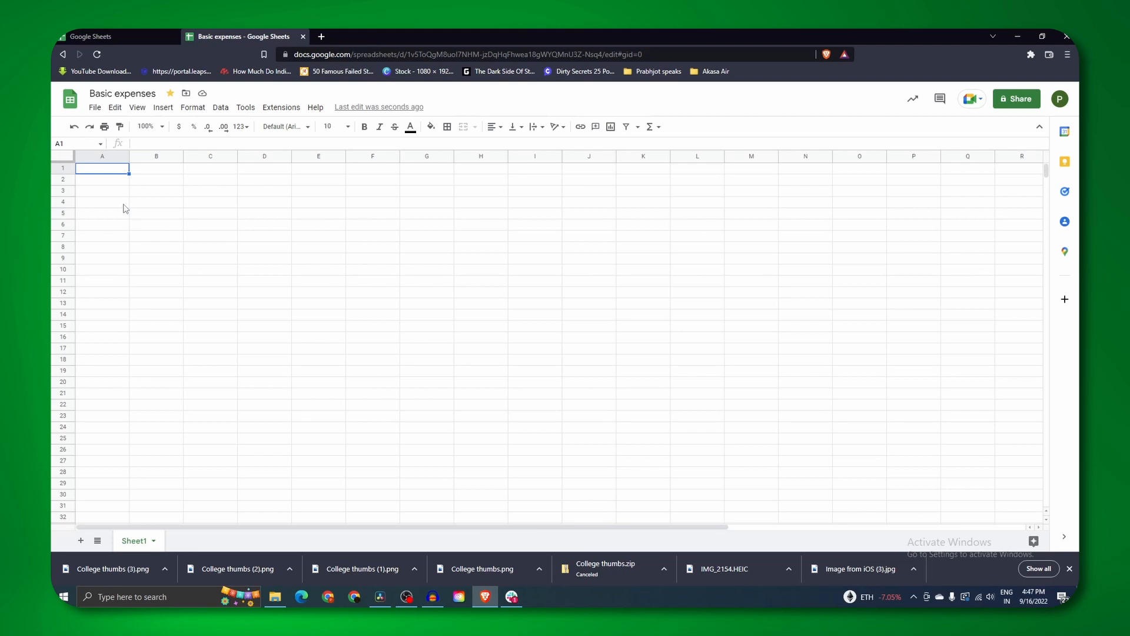
text(Subh)
text(ec)
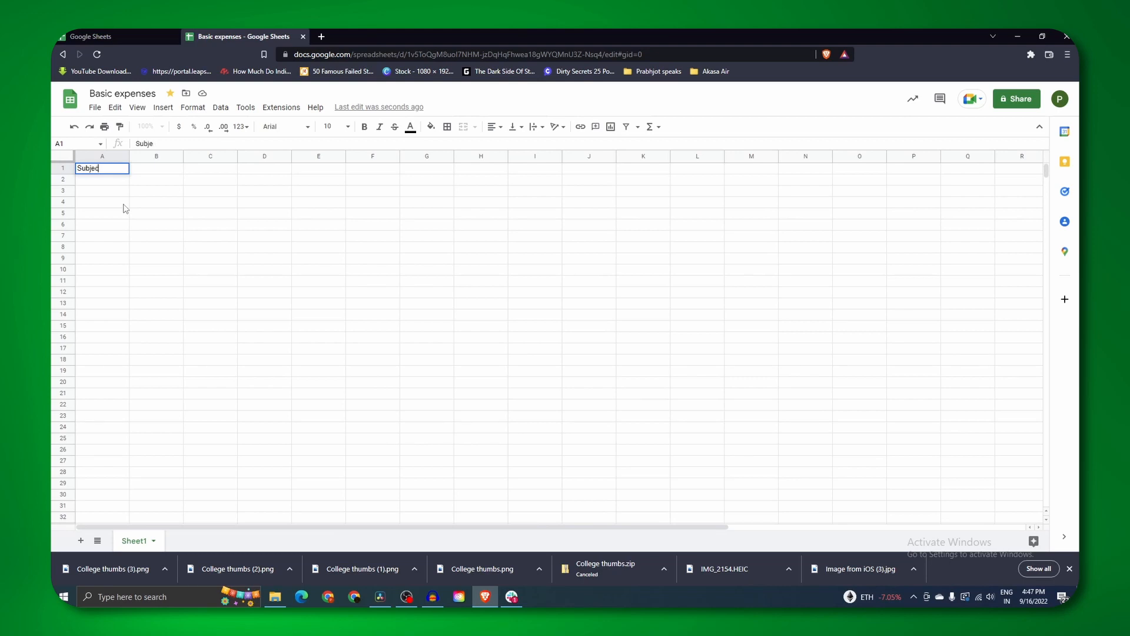
text(t)
key(Tab)
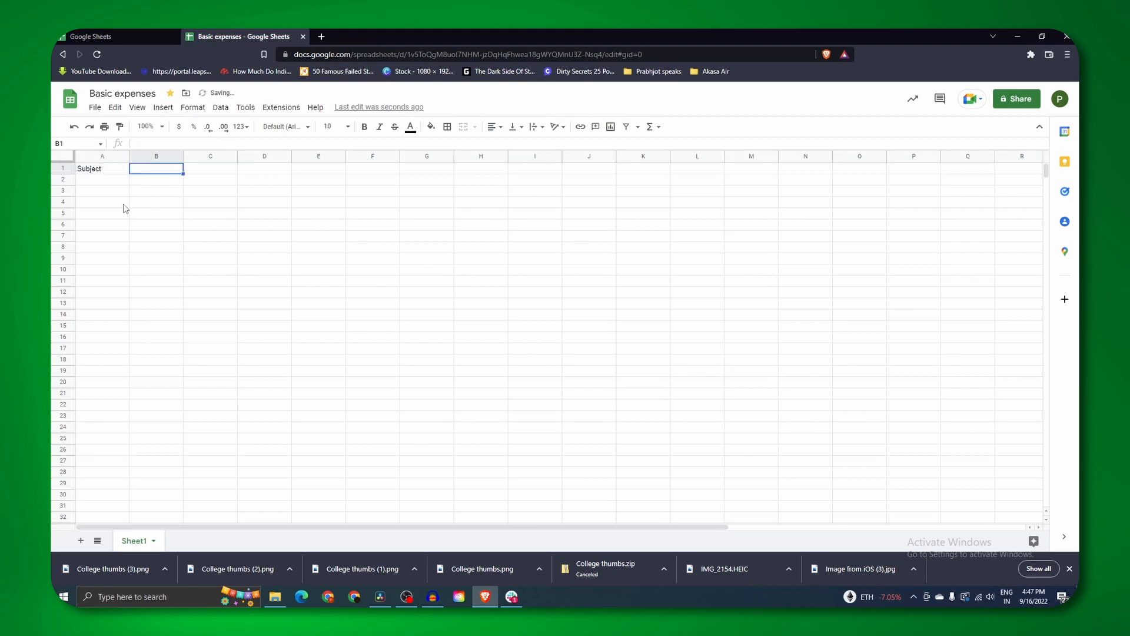
Step: Enter the heading "Marks obtained" in cell B1 and widen column A slightly
text(Ma)
text(rks)
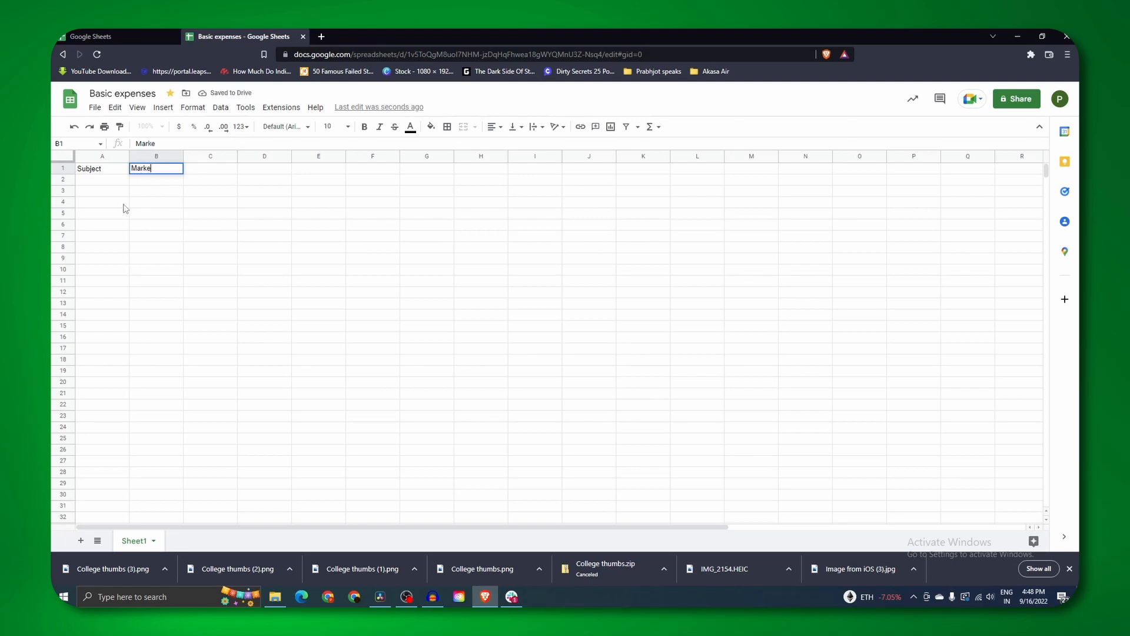
text( obtained)
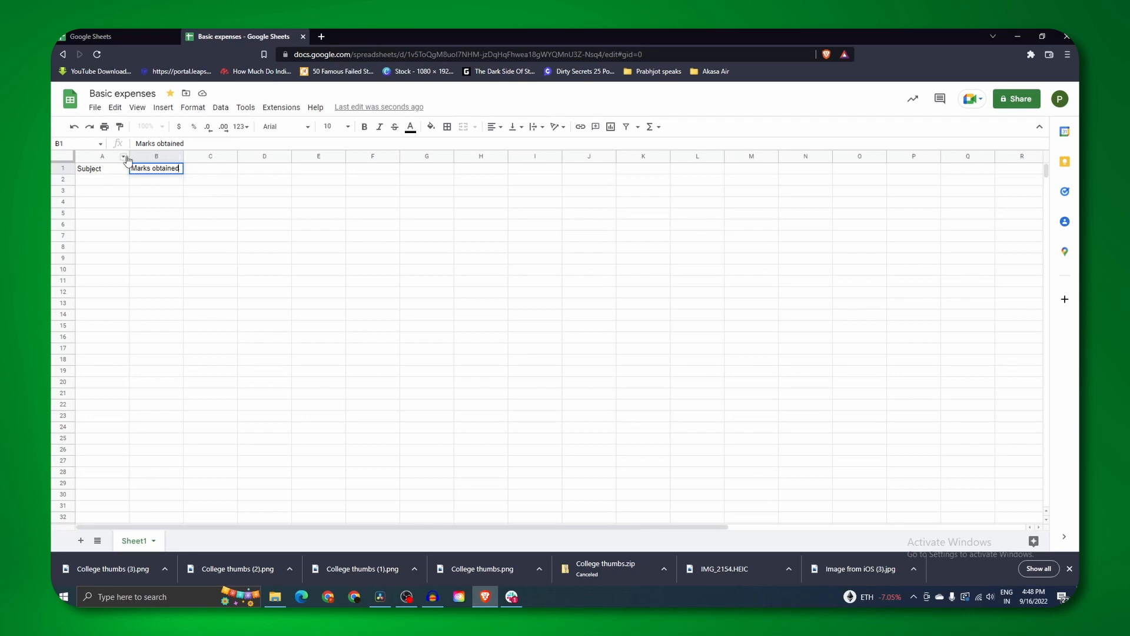
drag(128, 156, 141, 155)
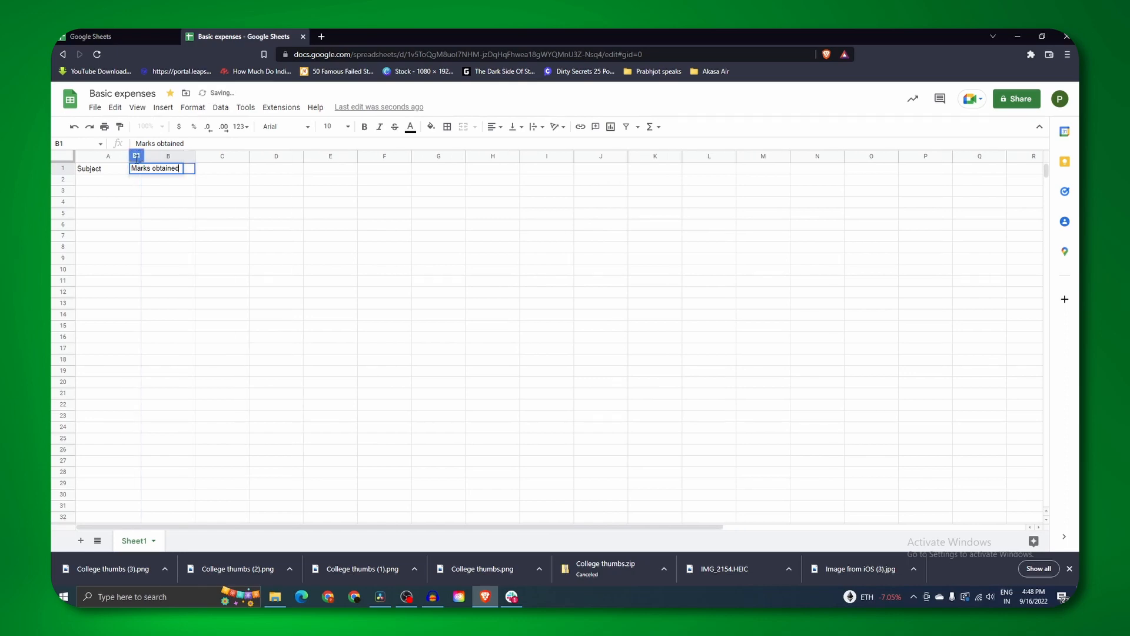
key(Return)
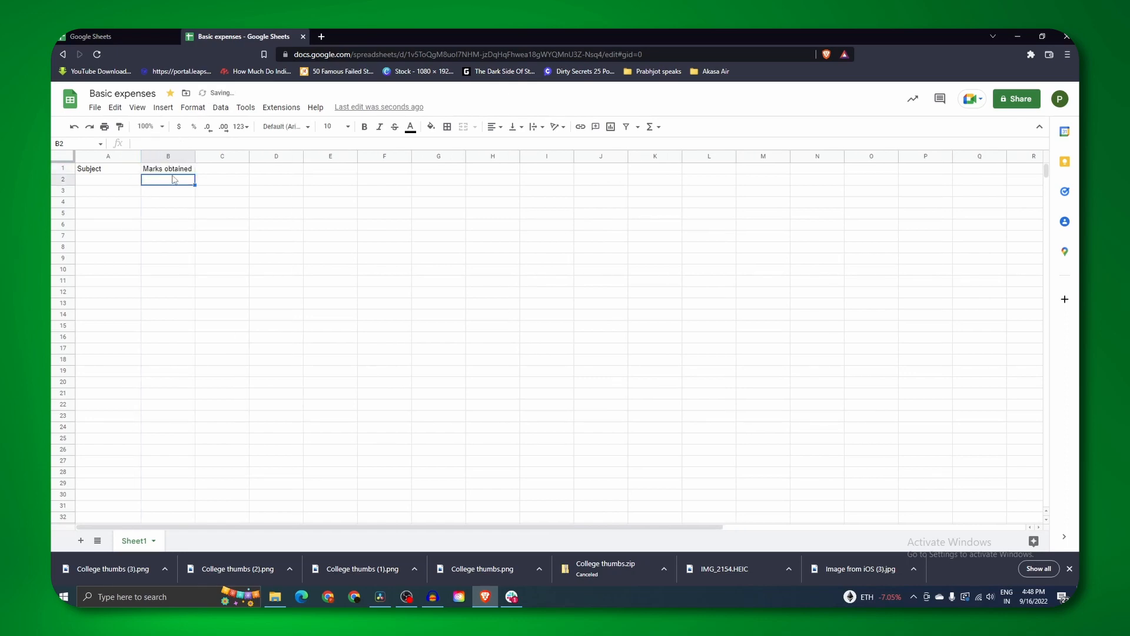
Step: Resize columns A and B, fitting both widths automatically to their headings
drag(196, 157, 214, 156)
click(126, 168)
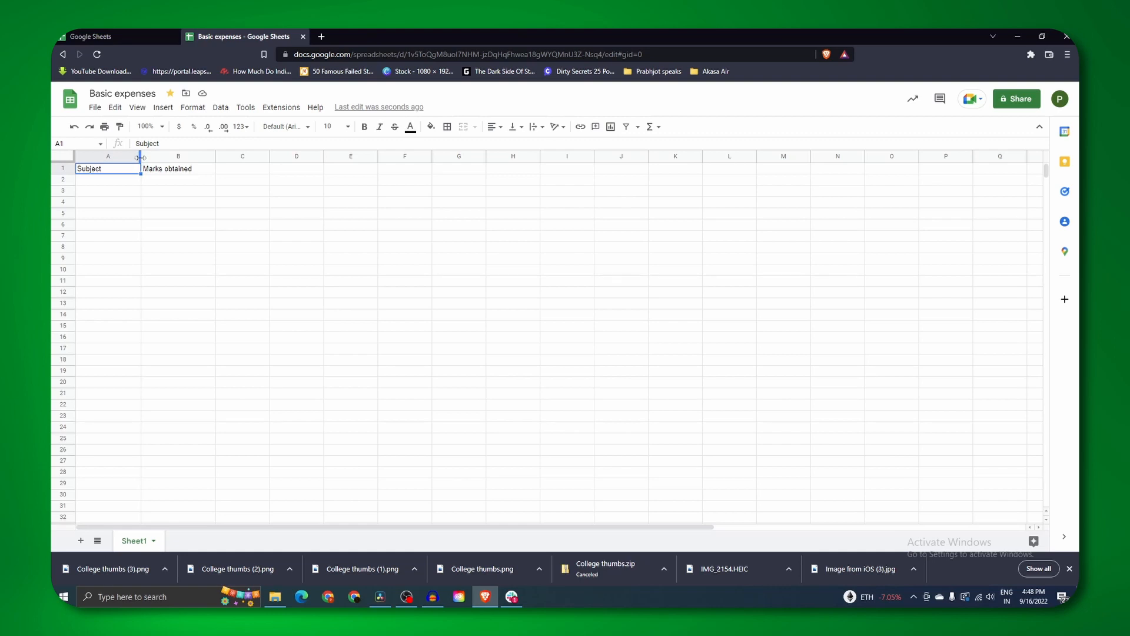
double_click(140, 156)
double_click(177, 156)
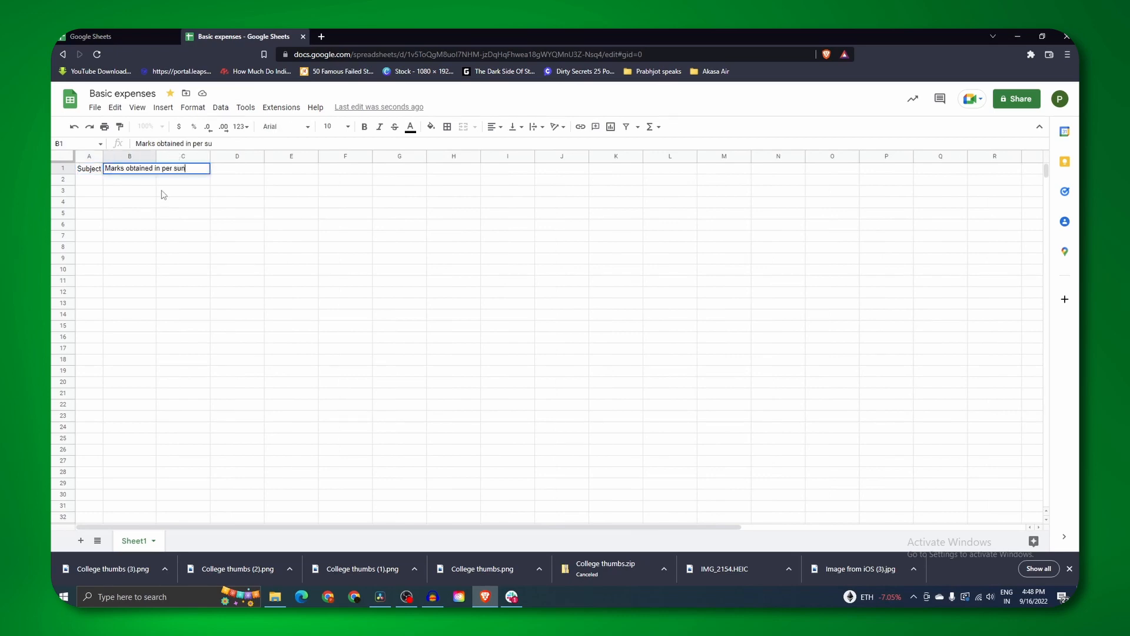
Step: Extend the heading in B1 to "Marks obtained in per subject" and enter the filler text "fhjdijfie" in C1
text(ject)
key(Return)
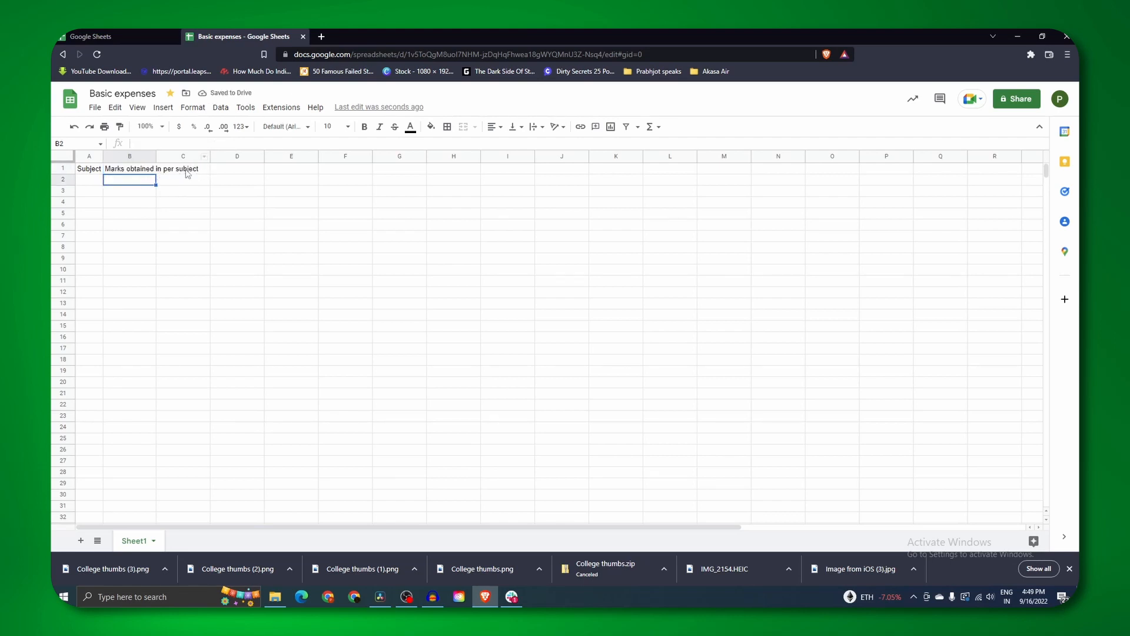
click(182, 171)
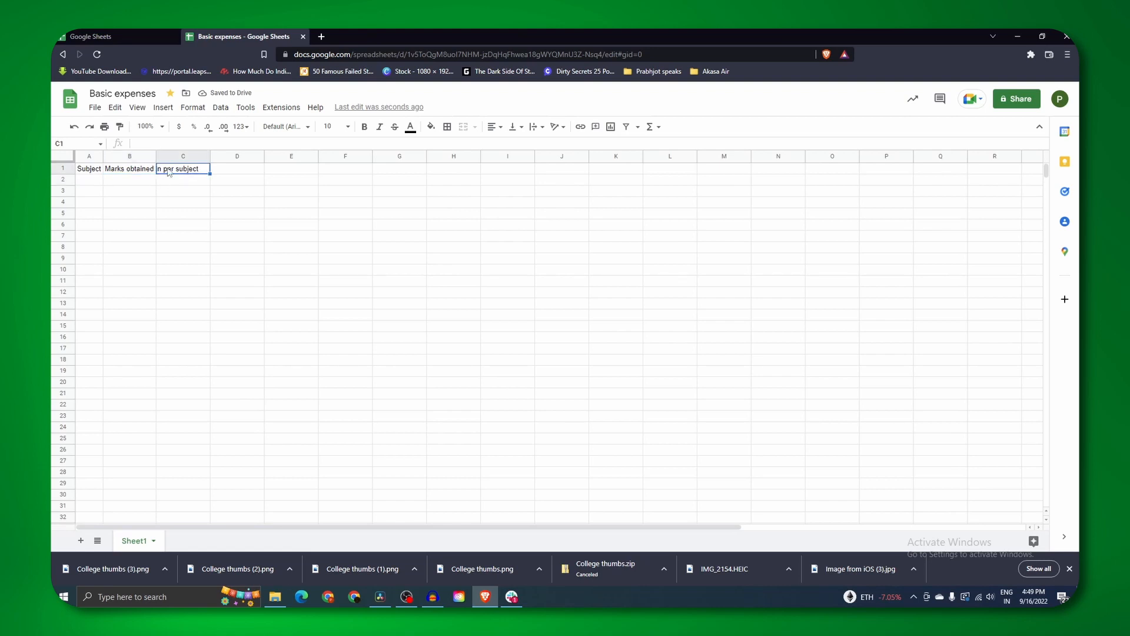
text(fhjdijfie)
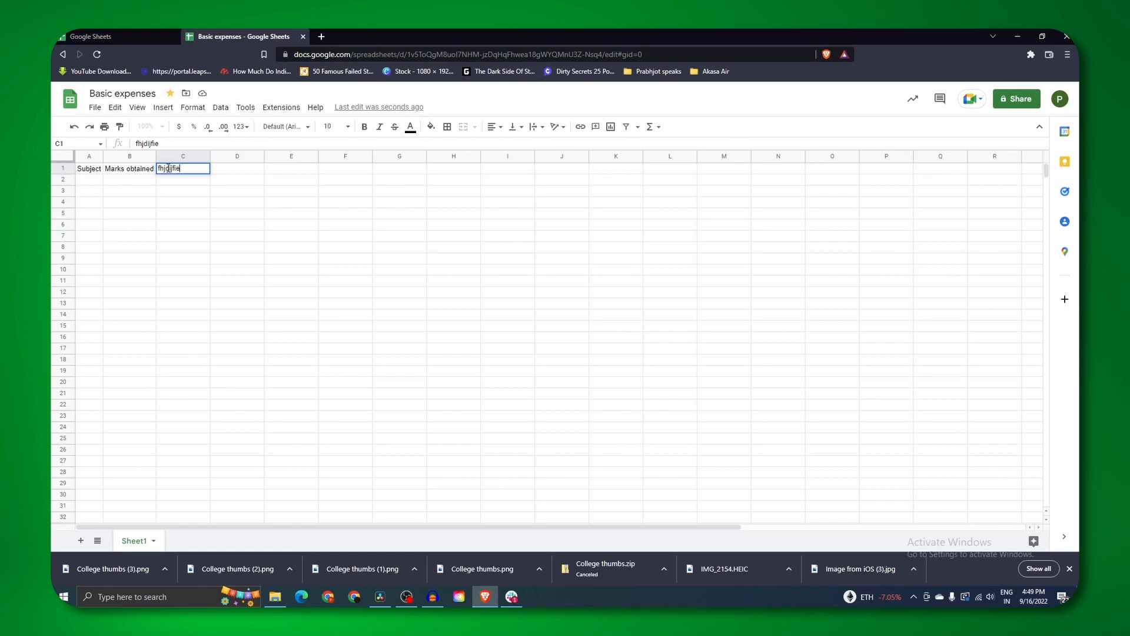
click(146, 172)
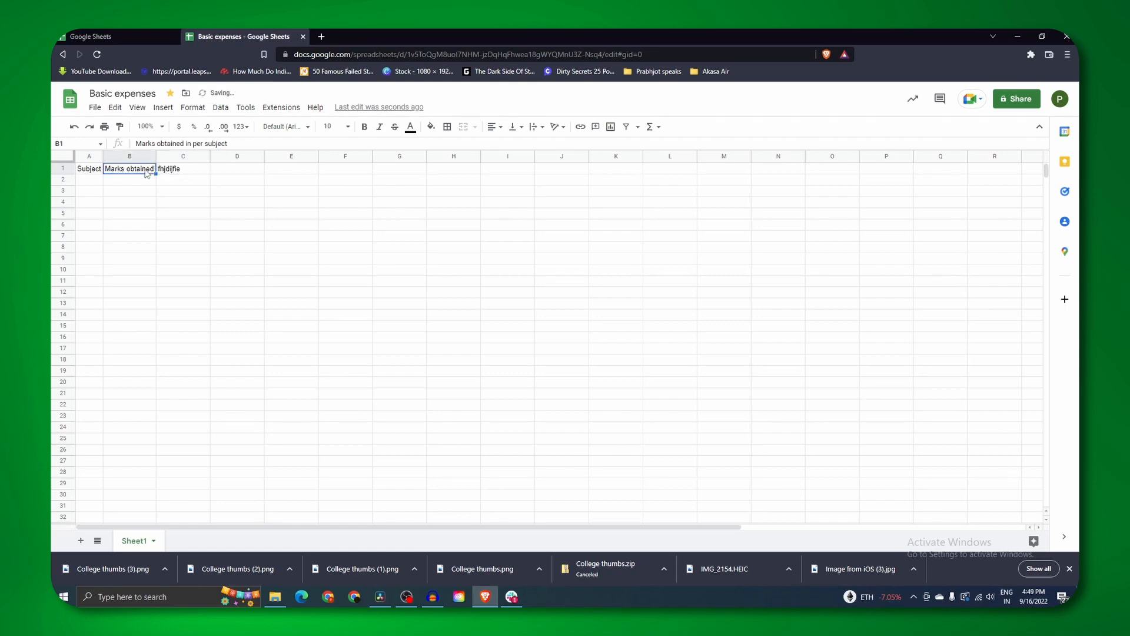
Step: Fit column B's width automatically to the full heading text in B1
triple_click(142, 169)
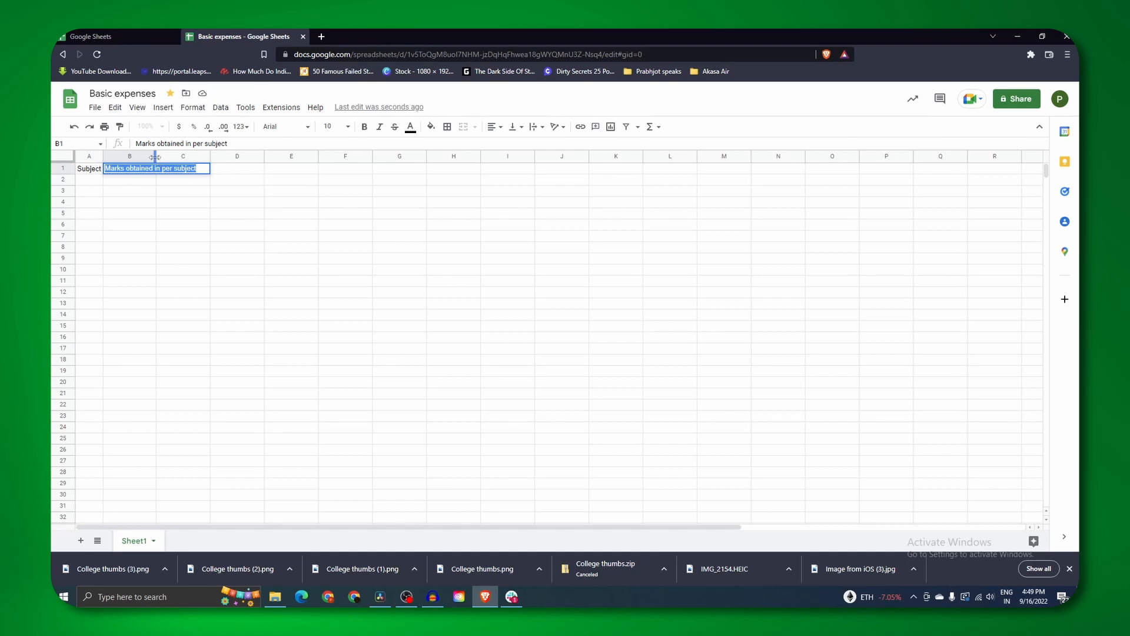
double_click(154, 157)
key(Return)
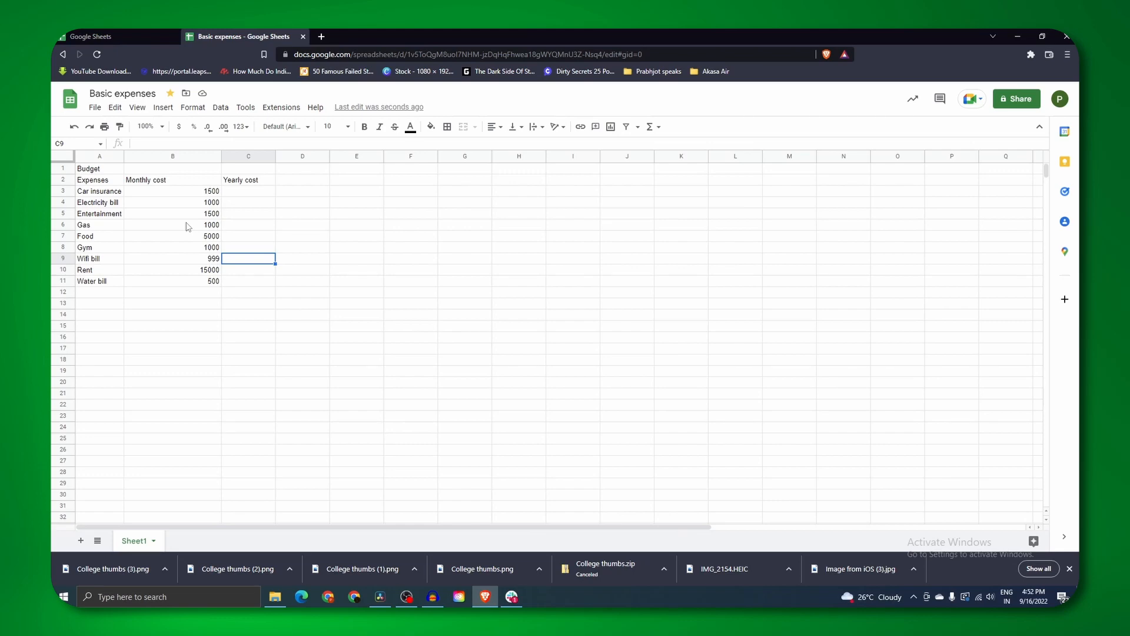
Step: Format the title "Budget" in cell A1 as bold and italic
click(95, 171)
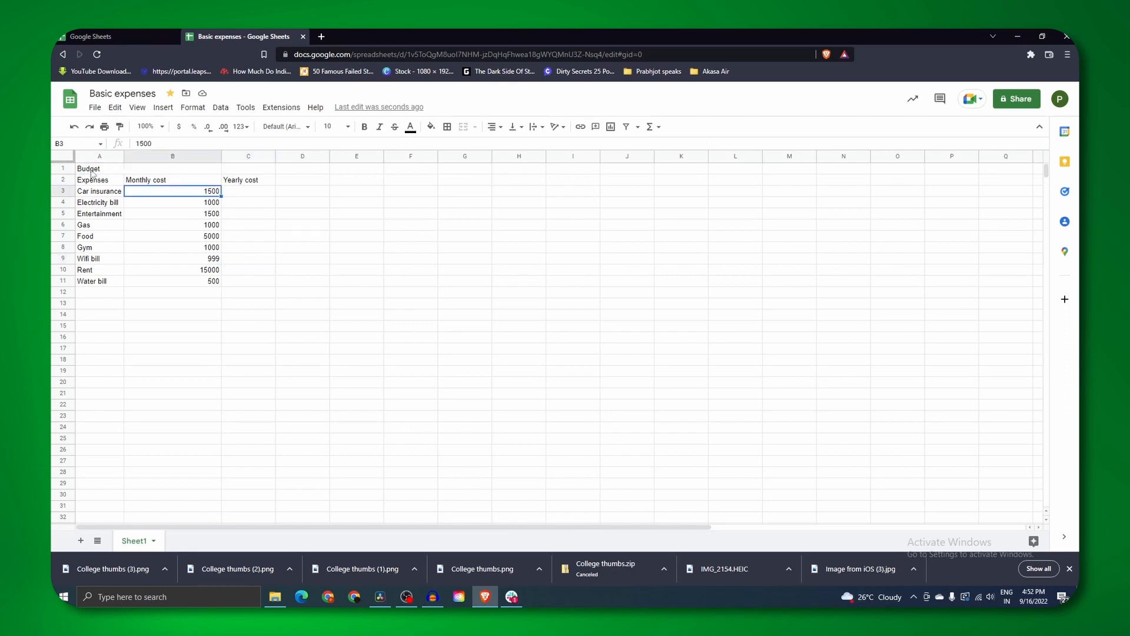
triple_click(93, 169)
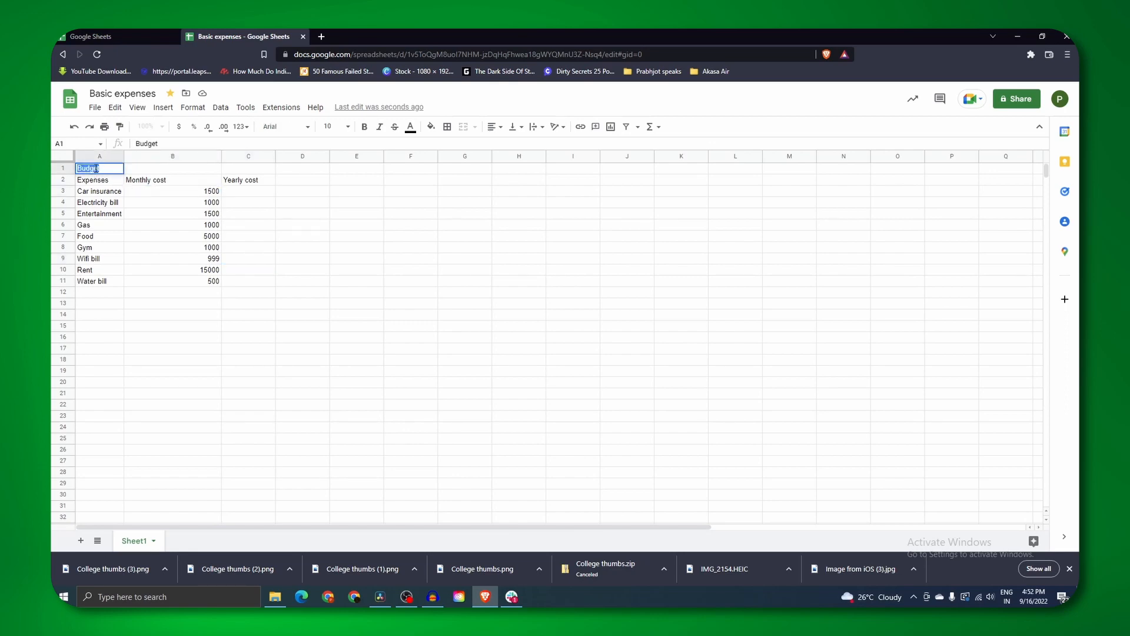
click(364, 127)
click(379, 126)
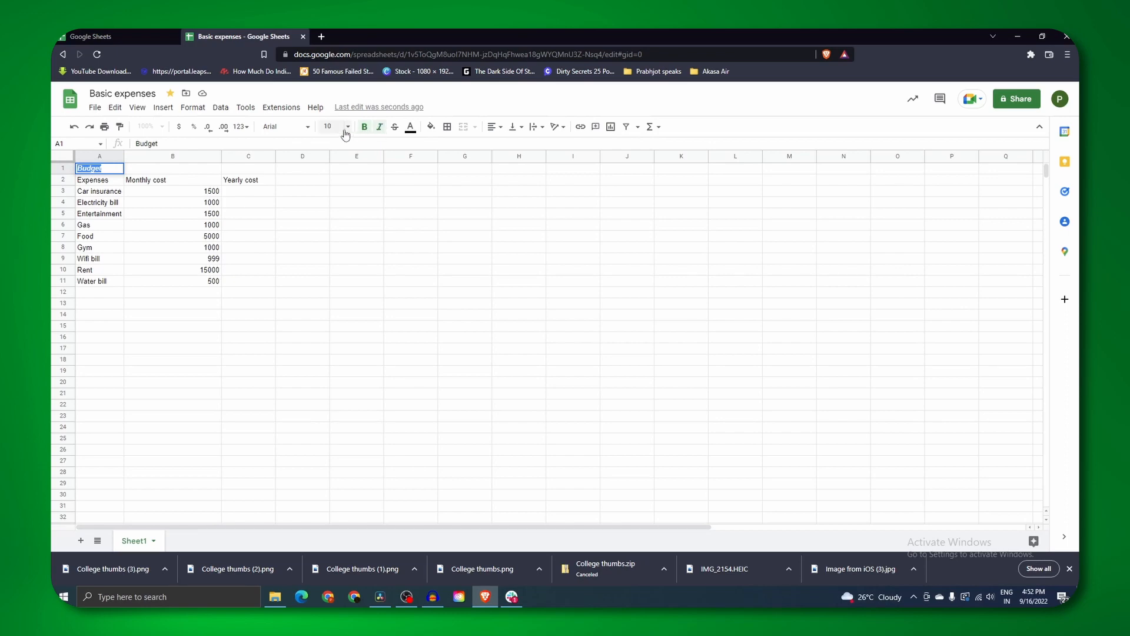
Step: Set the font size of the title "Budget" in cell A1 to 11
click(348, 127)
click(306, 259)
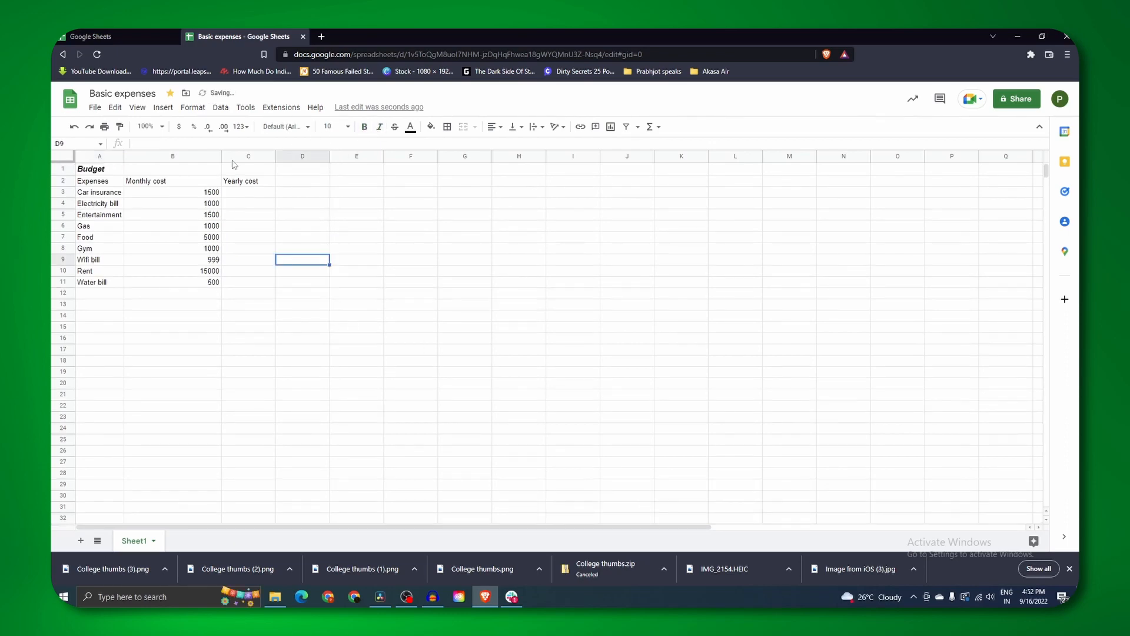
Step: Merge cells A1 through C1 so the title "Budget" spans all three table columns
click(109, 172)
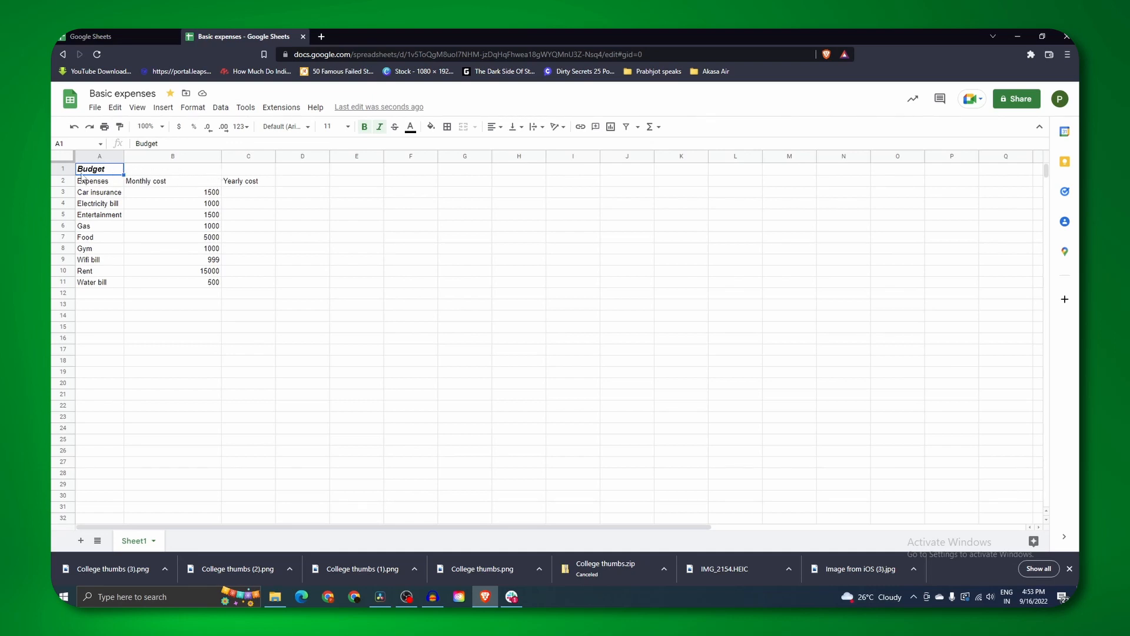
click(164, 172)
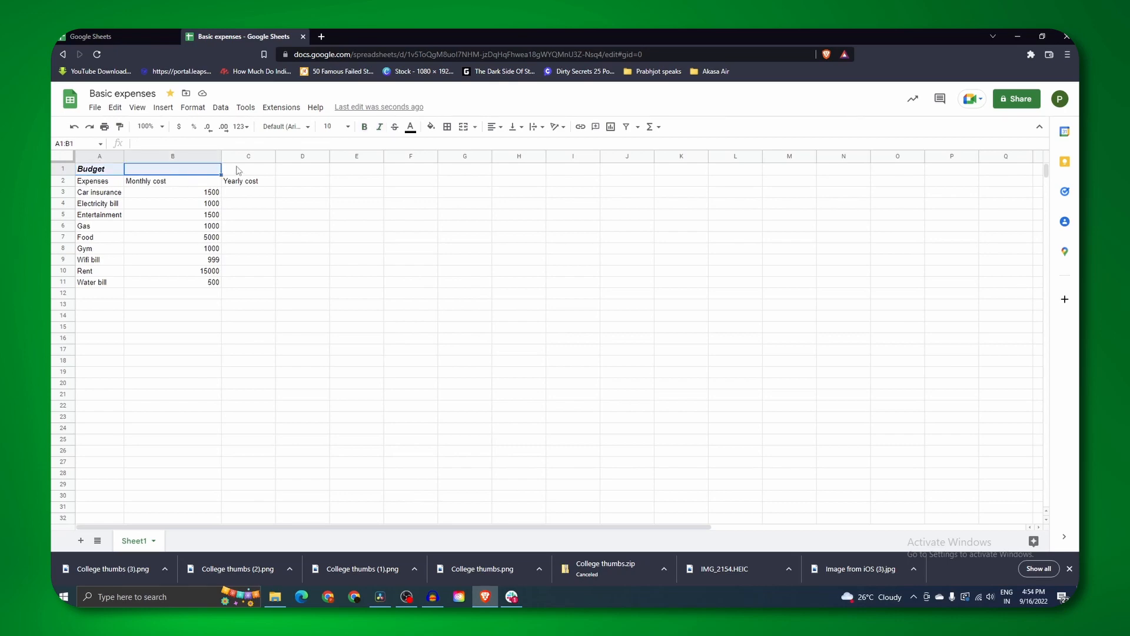
shift+click(236, 170)
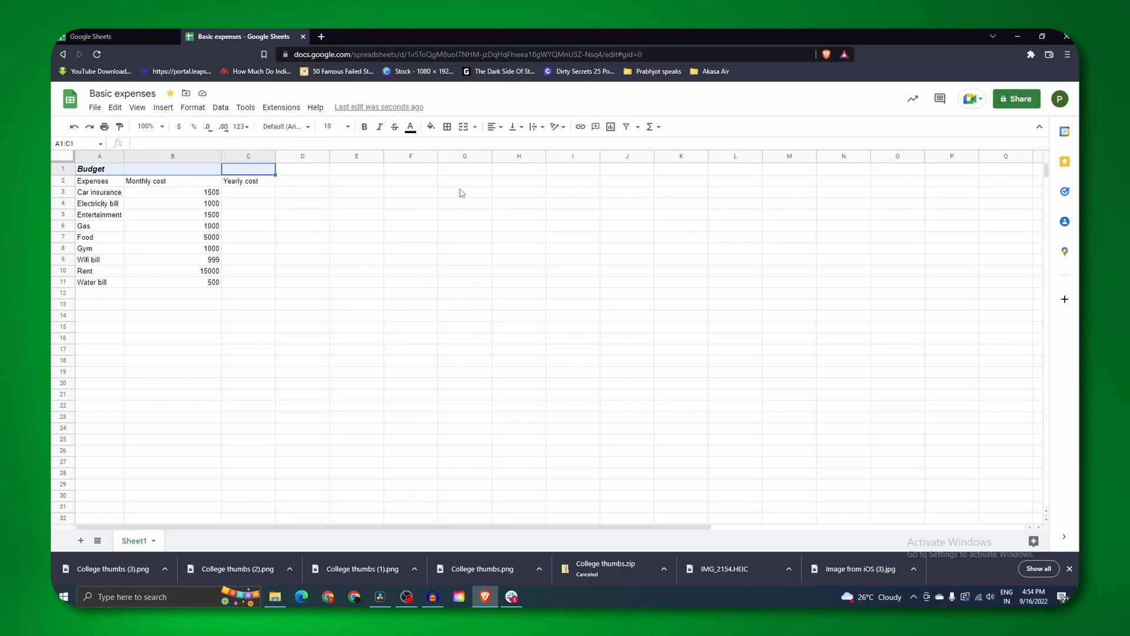
click(464, 129)
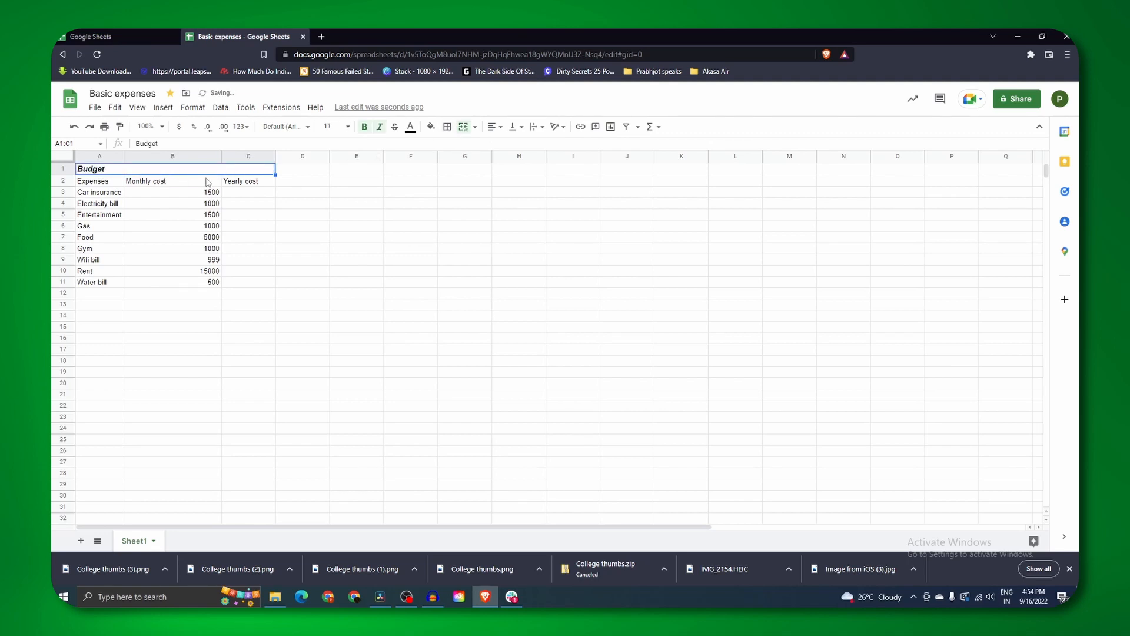
Step: Center the merged title "Budget" horizontally and increase its font size
double_click(132, 170)
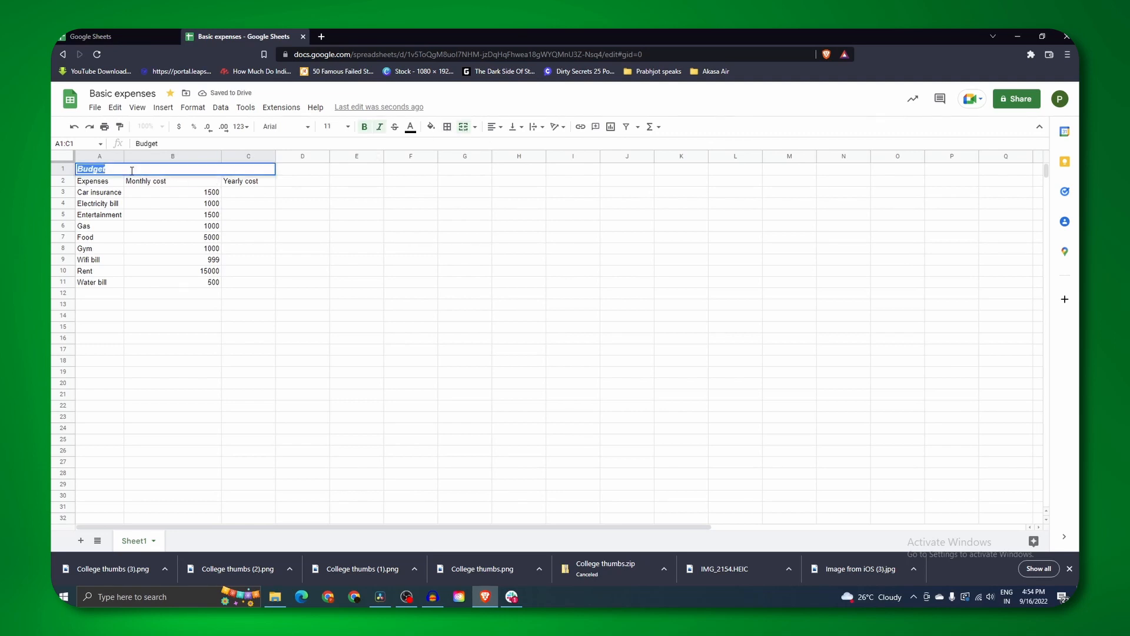
click(494, 127)
click(504, 145)
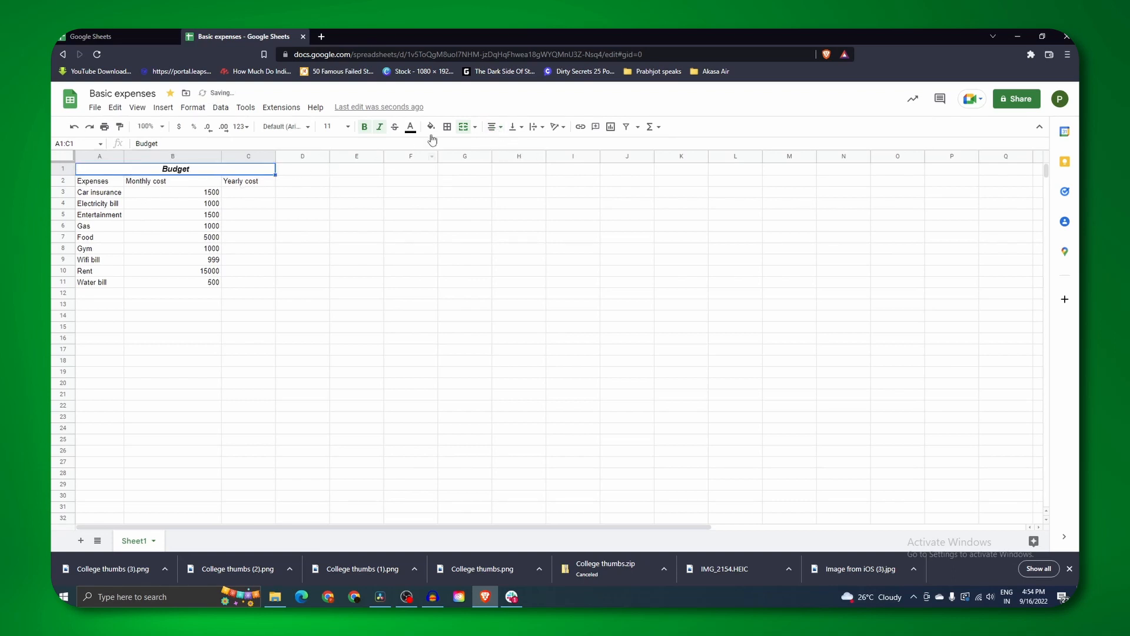
click(333, 127)
triple_click(185, 169)
click(332, 126)
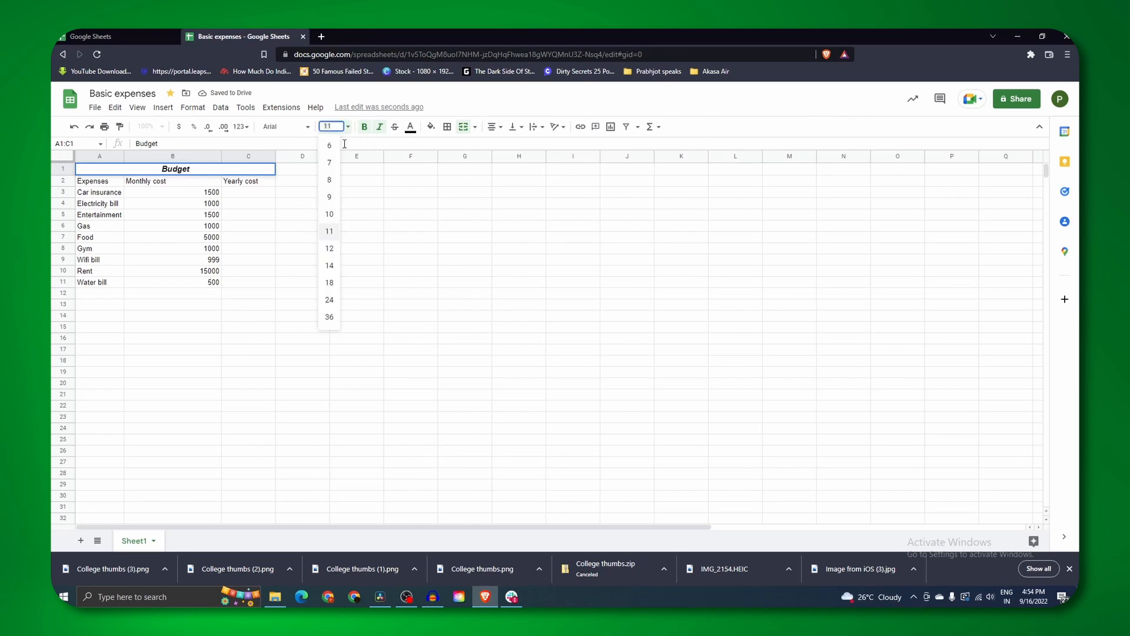
click(341, 277)
Step: Format the column headings in A2:C2 as bold with a font size of 14
click(152, 181)
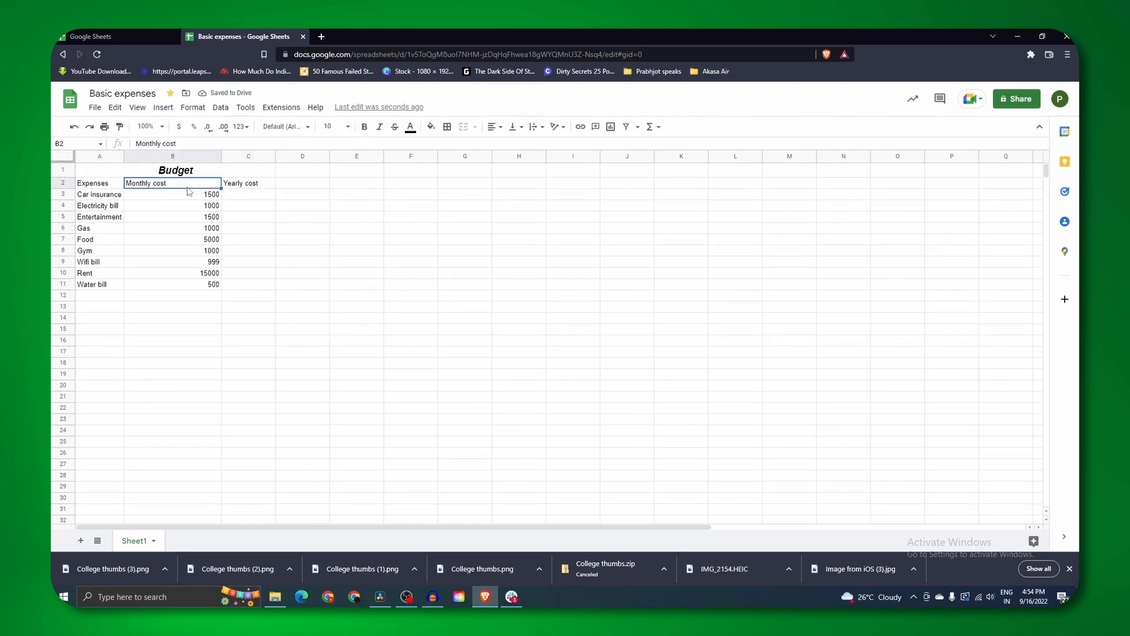
click(96, 186)
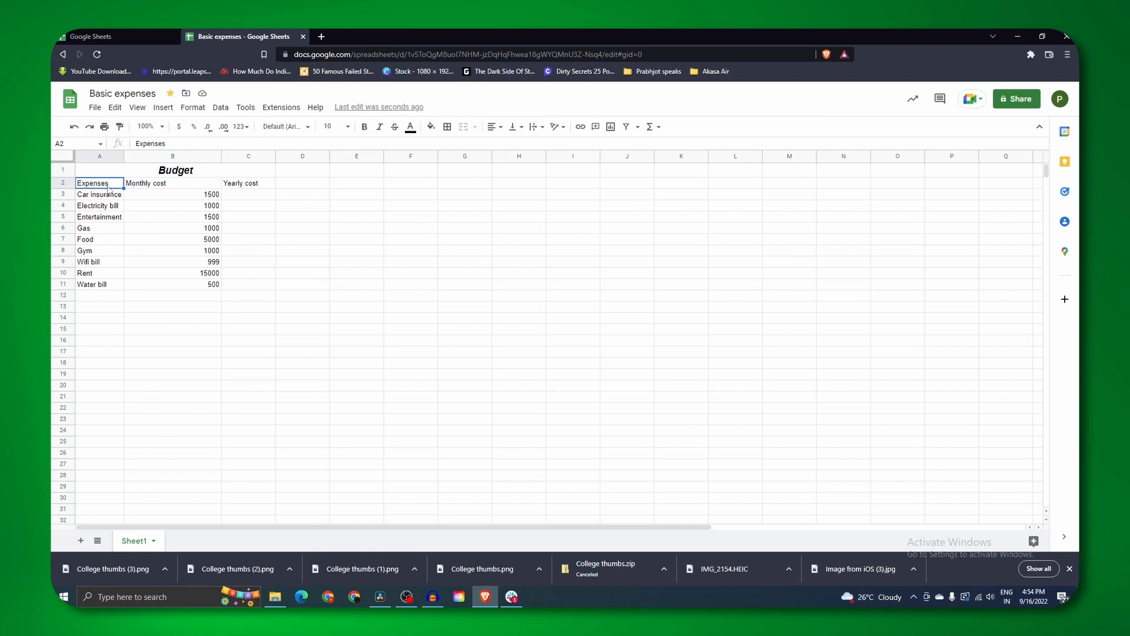
click(152, 186)
click(109, 184)
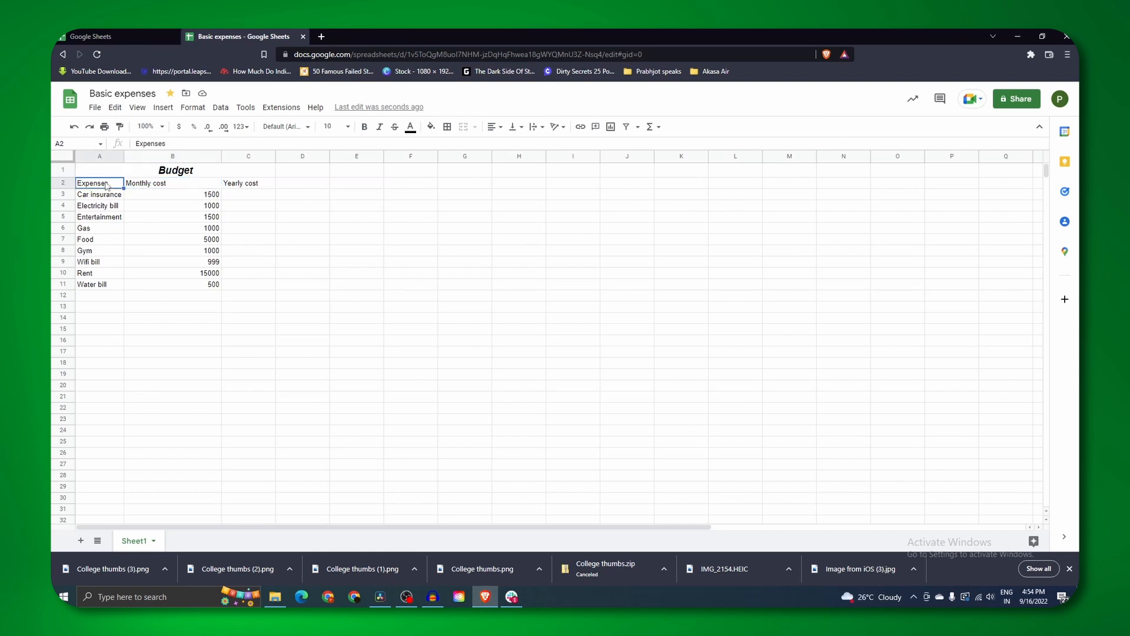
ctrl+click(164, 185)
ctrl+click(235, 184)
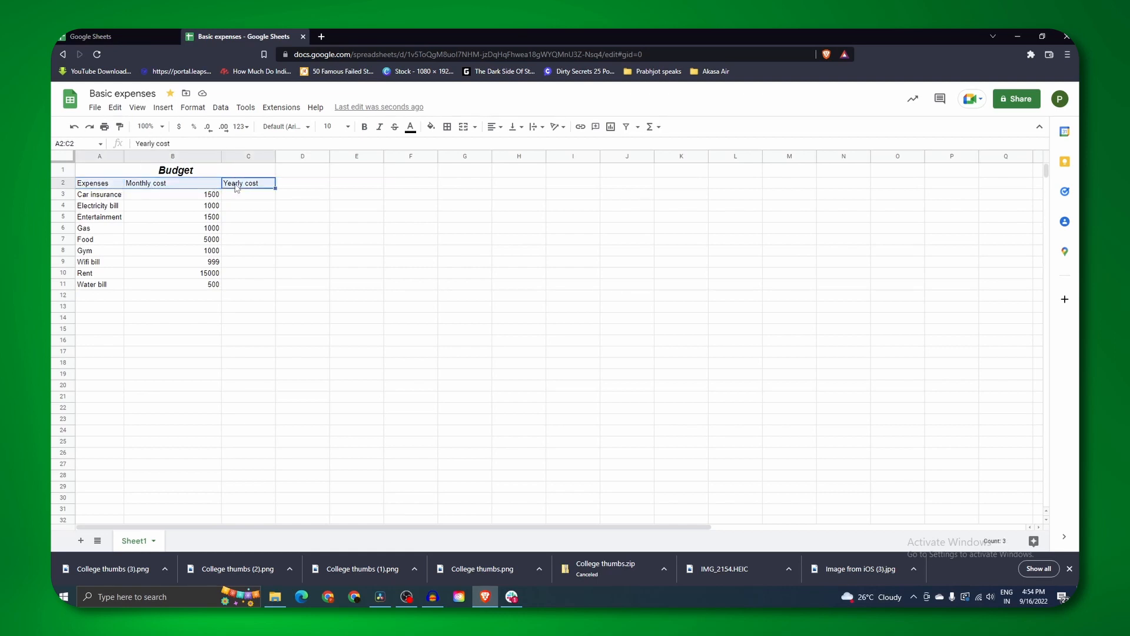
click(365, 127)
click(330, 127)
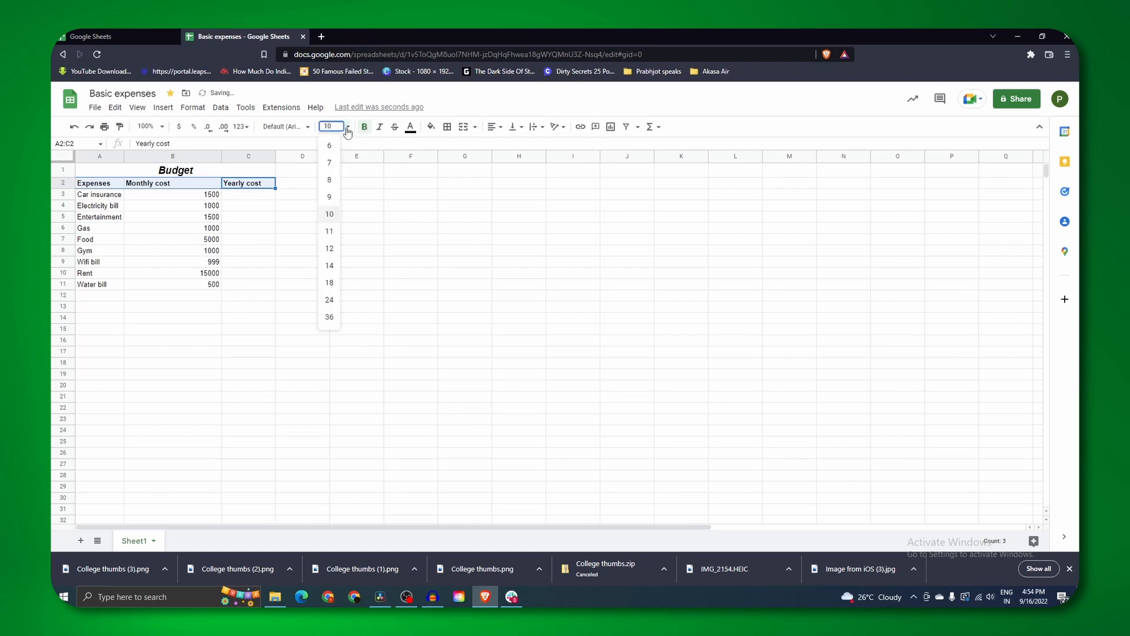
click(329, 263)
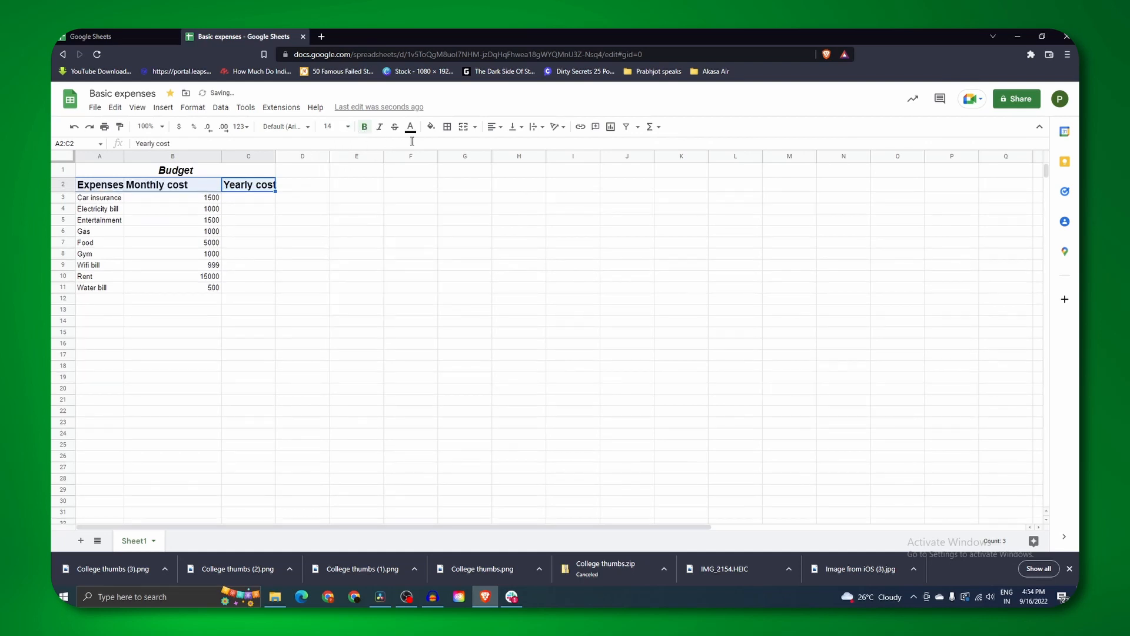
Step: Try a red fill on the heading cells A2:C2 and replace it with bright green
click(432, 127)
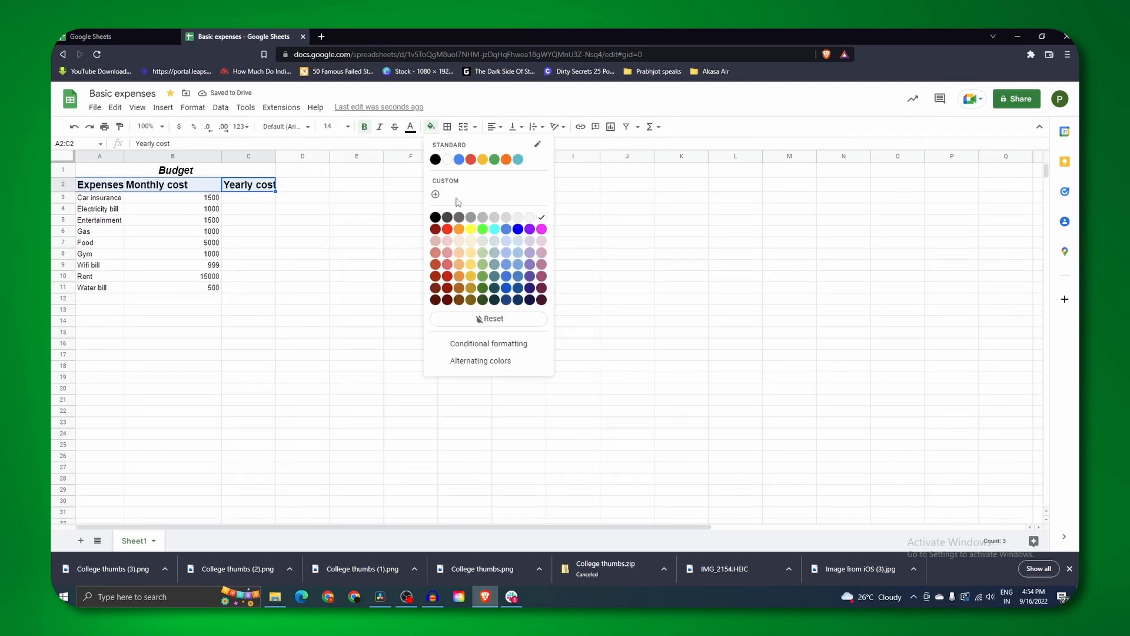
click(447, 229)
click(432, 127)
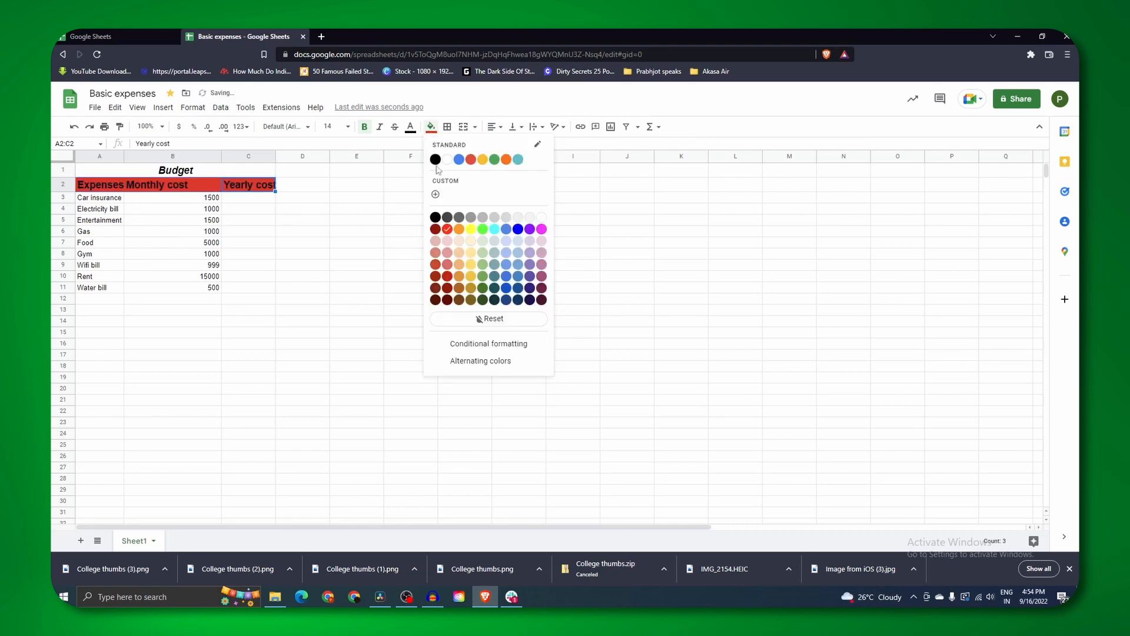
click(485, 234)
click(305, 210)
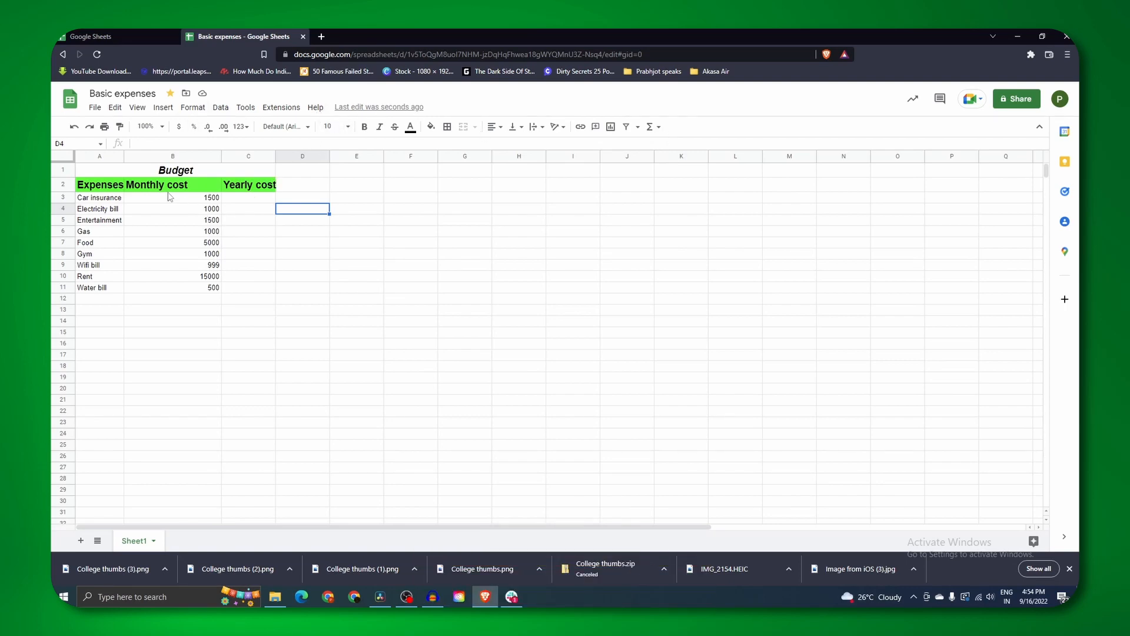
Step: Enter 230 as the yearly cost of Food in cell C7 and undo the entry
click(279, 243)
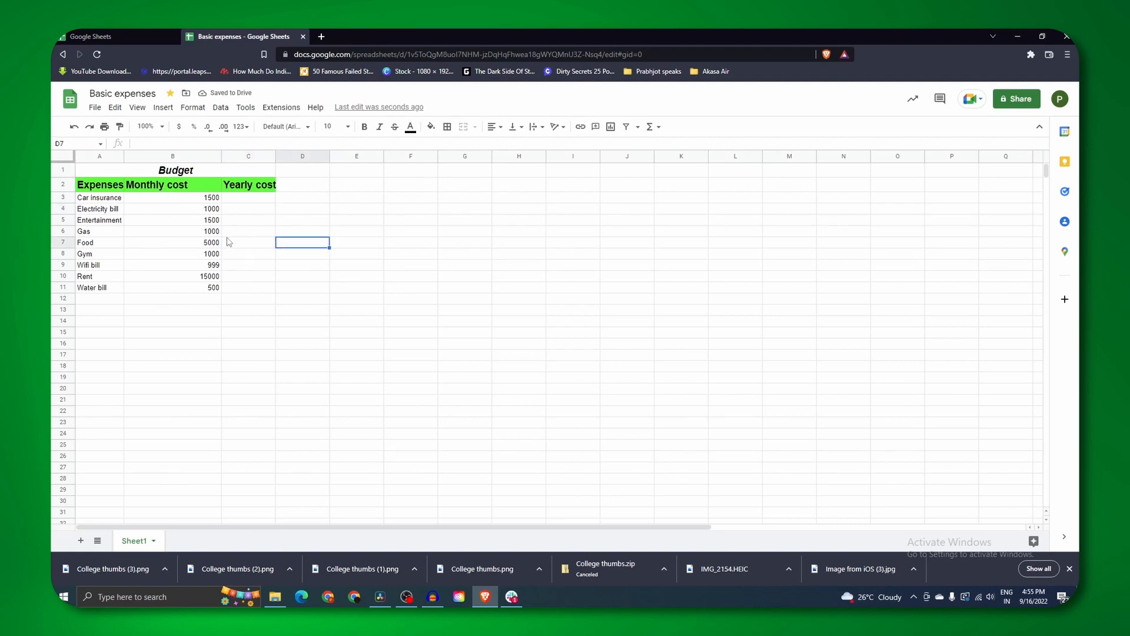
click(236, 243)
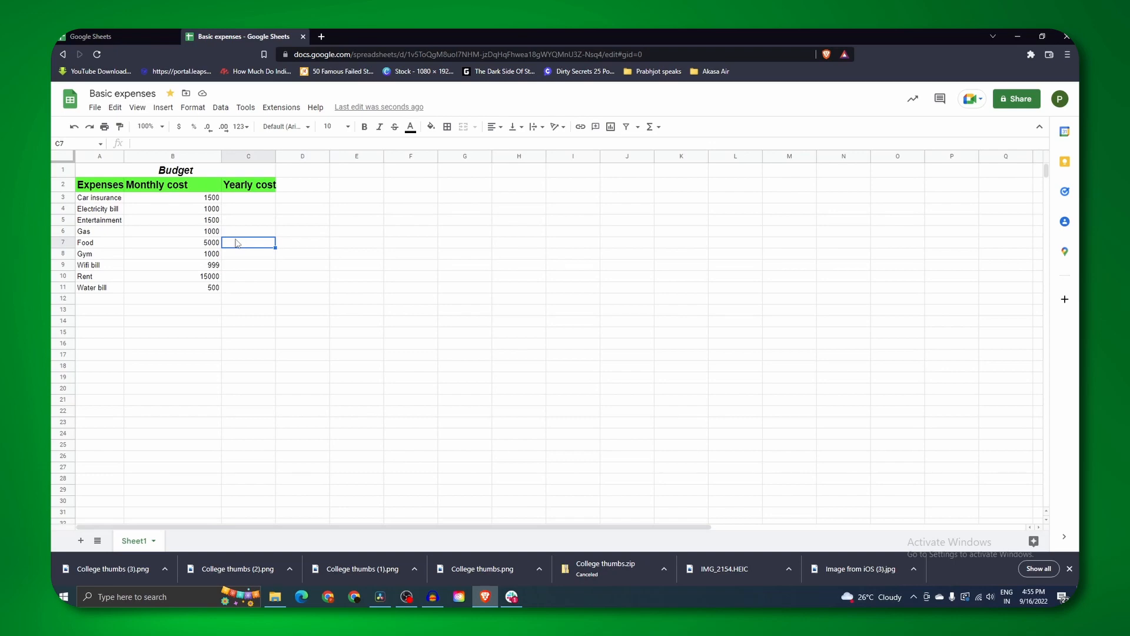
text(230)
click(285, 266)
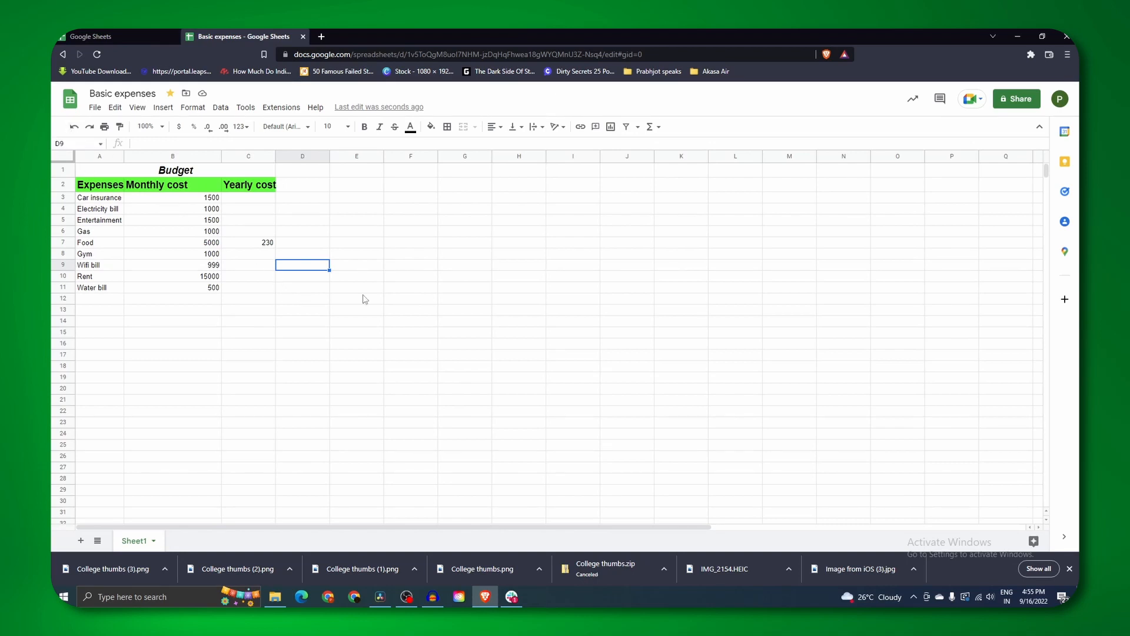
key(ctrl+z)
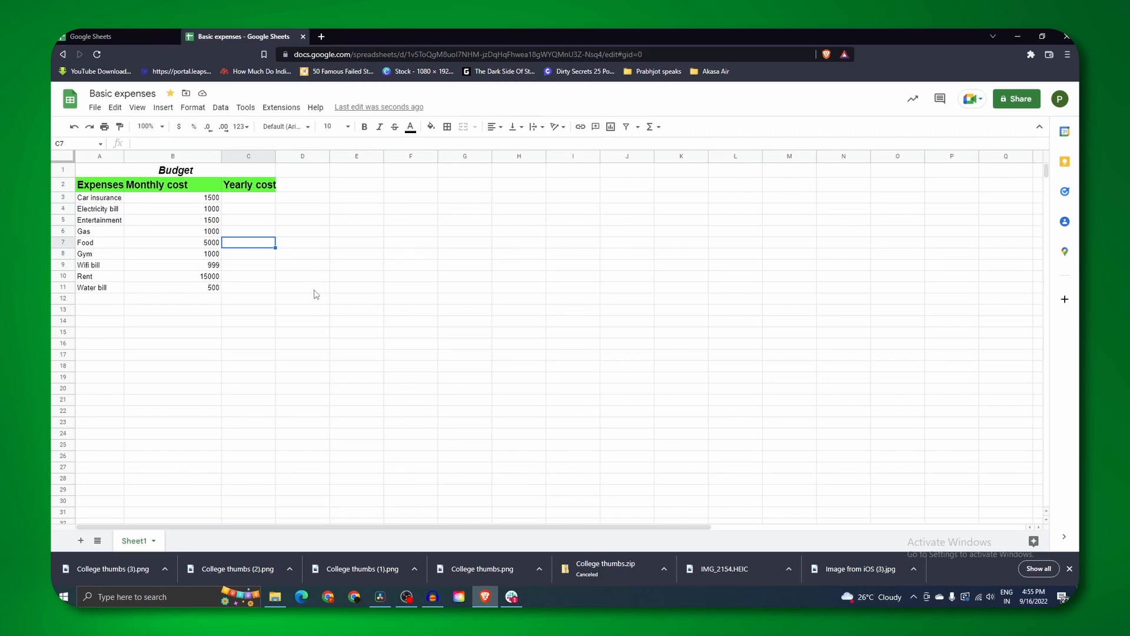
click(176, 197)
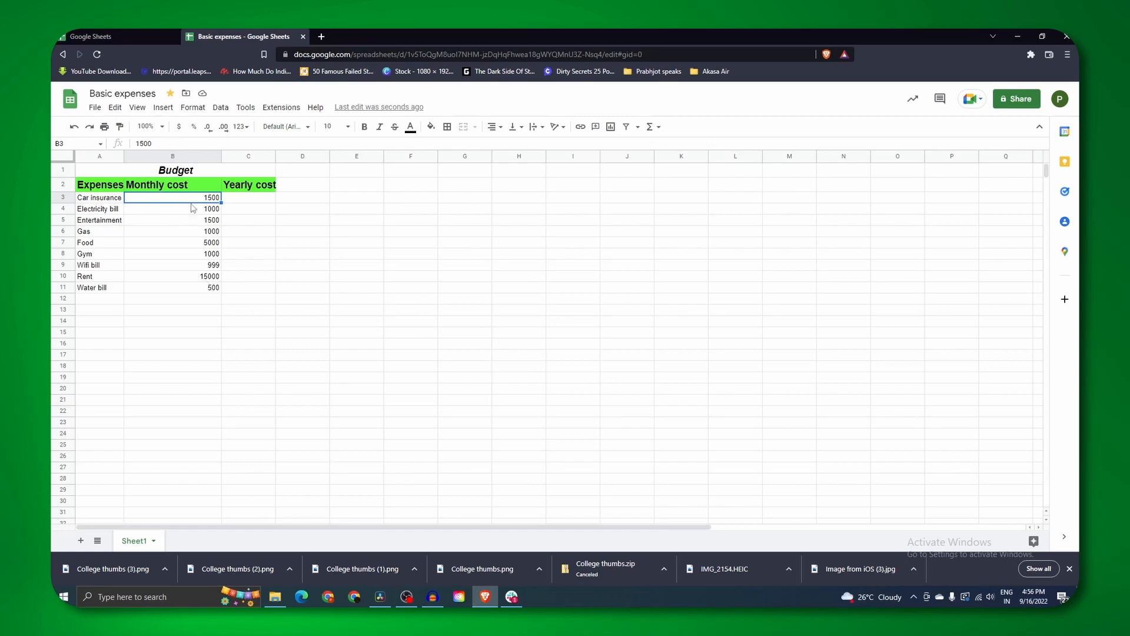
click(202, 210)
click(202, 220)
click(202, 241)
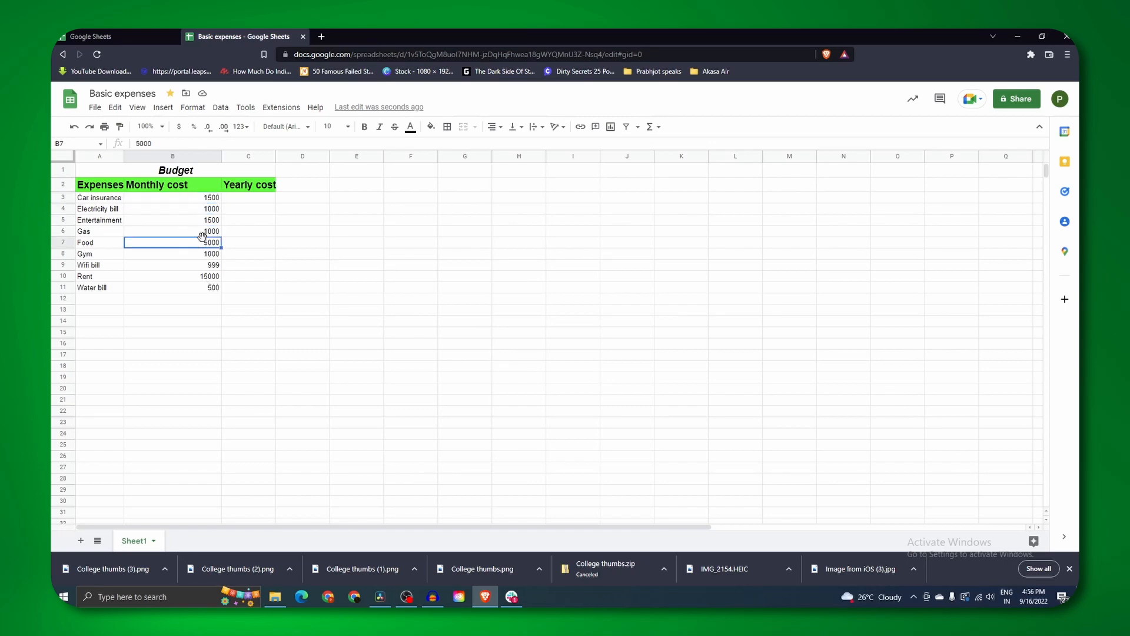
click(202, 200)
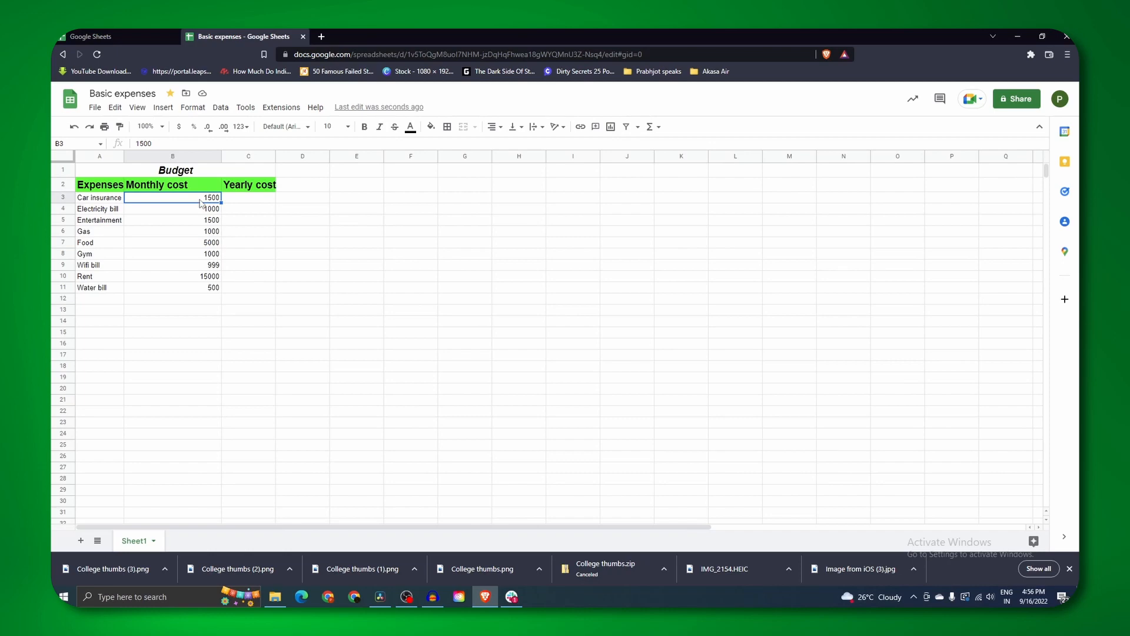
shift+click(190, 288)
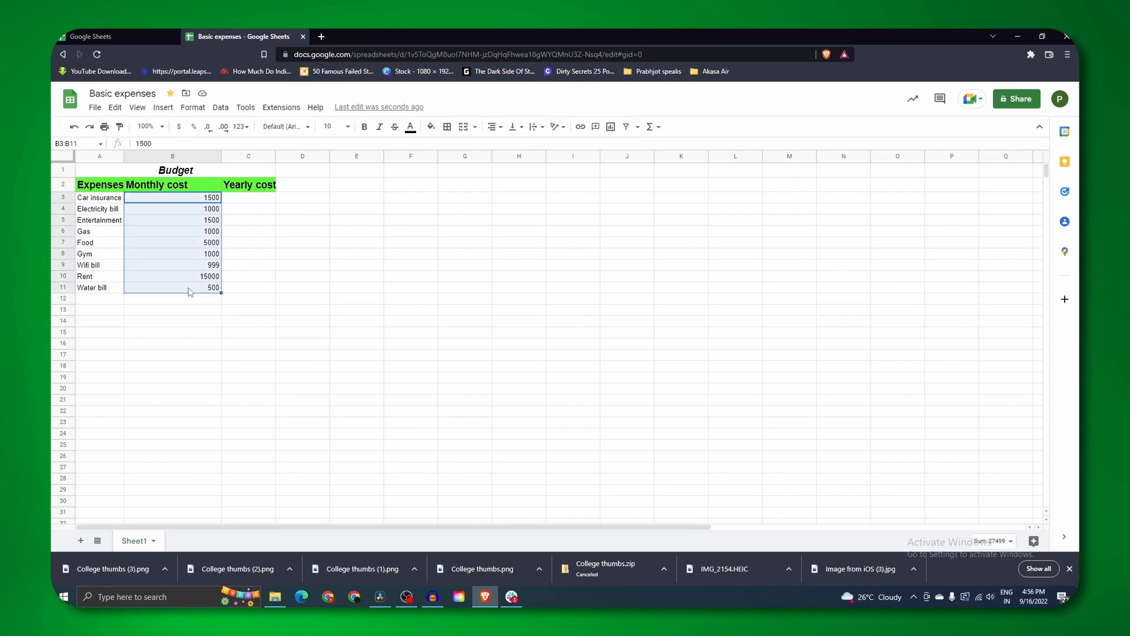
Step: Format the monthly costs in B3:B11 with the custom currency Indian Rupee
click(183, 200)
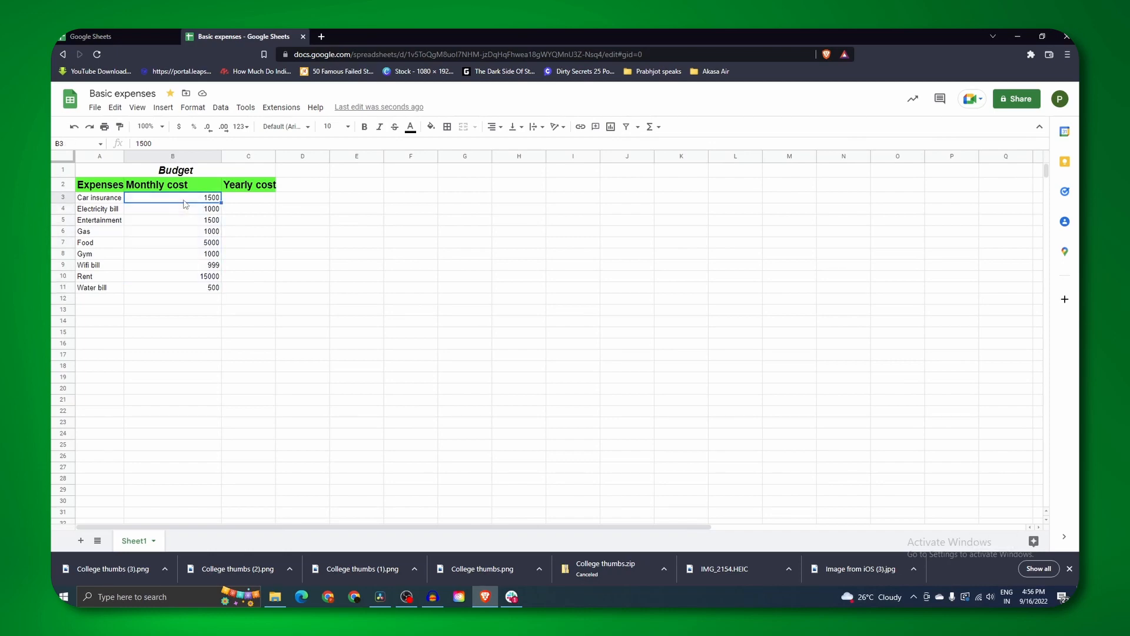
shift+click(197, 293)
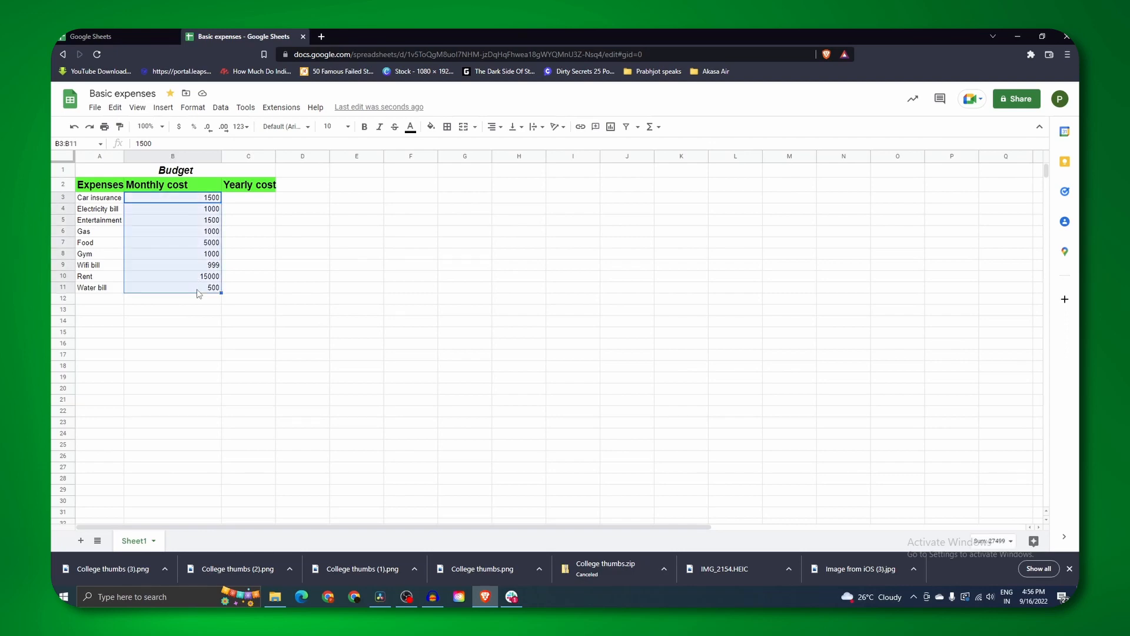
click(246, 128)
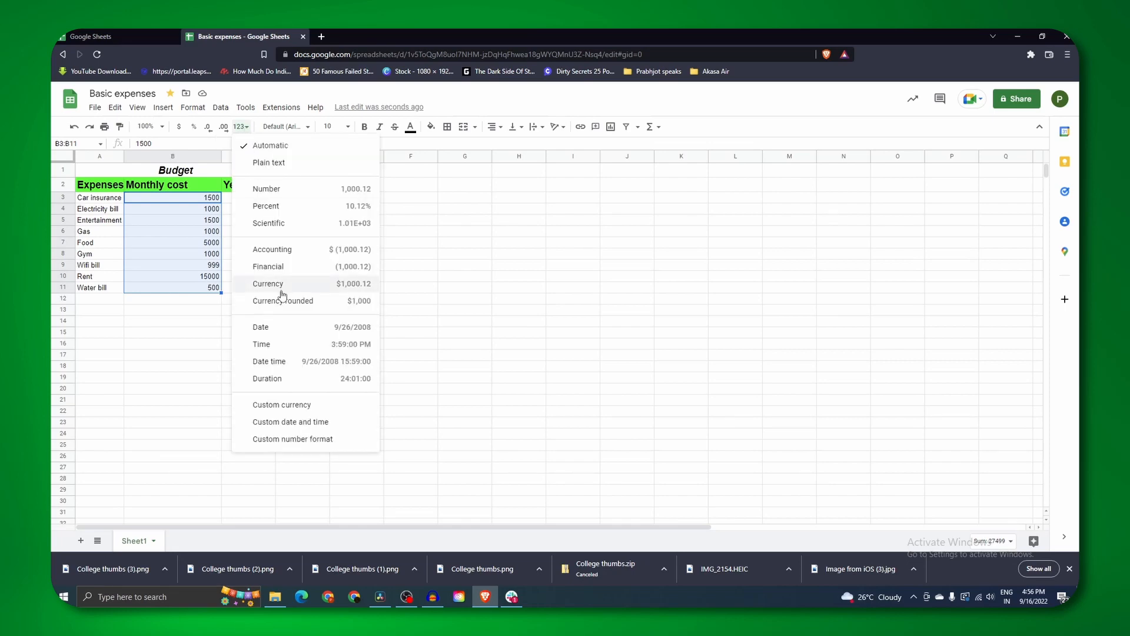
click(298, 404)
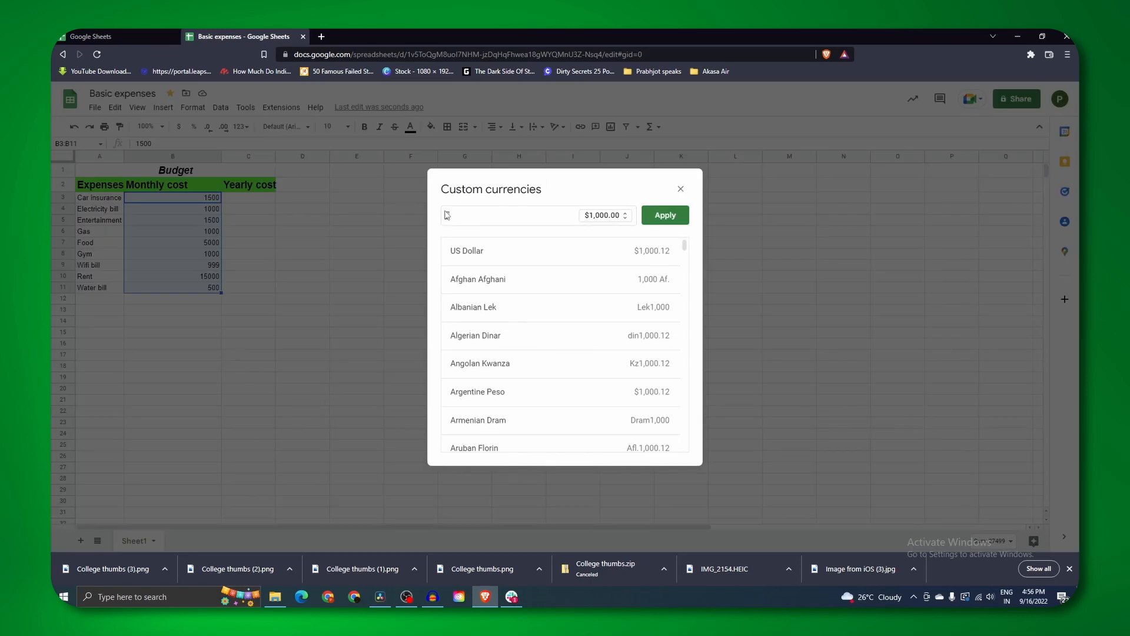
text(indian)
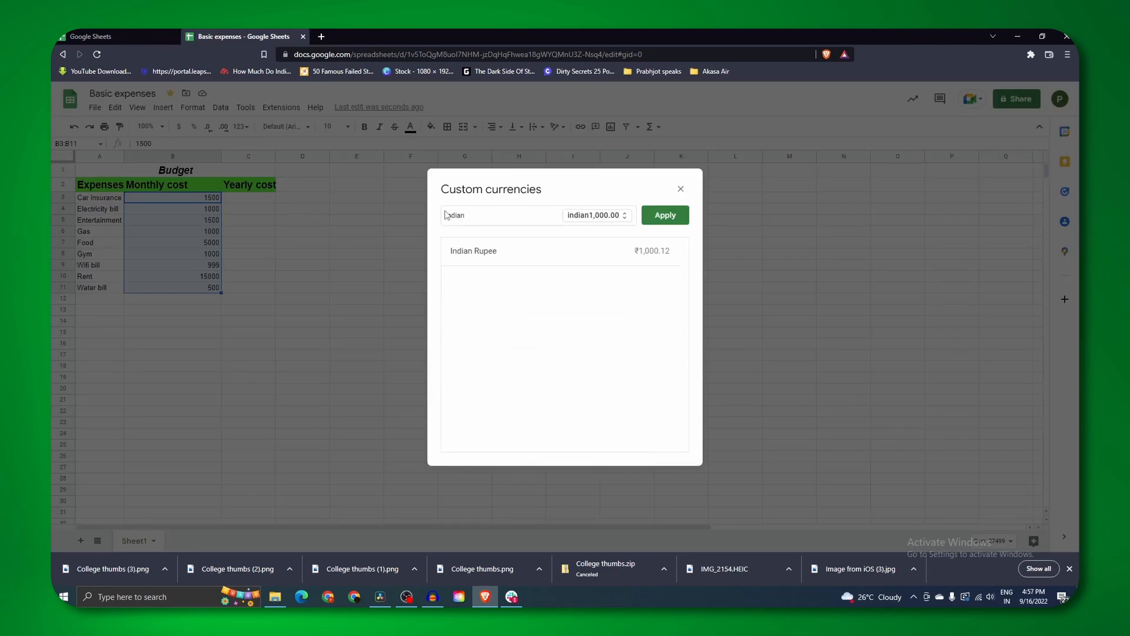
click(499, 257)
click(665, 216)
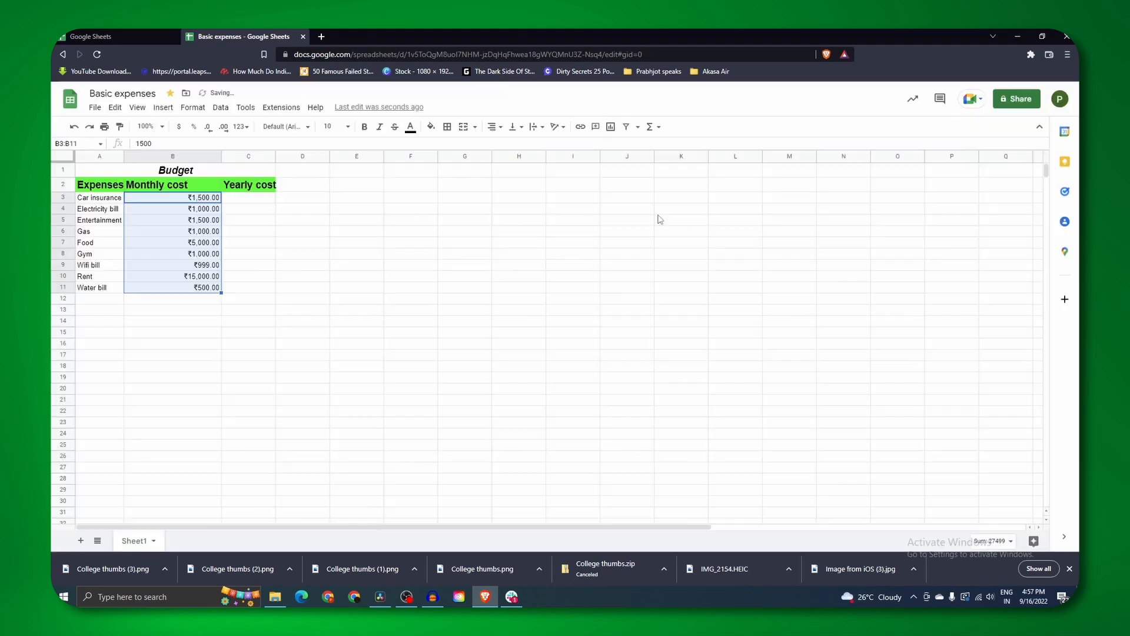
click(202, 241)
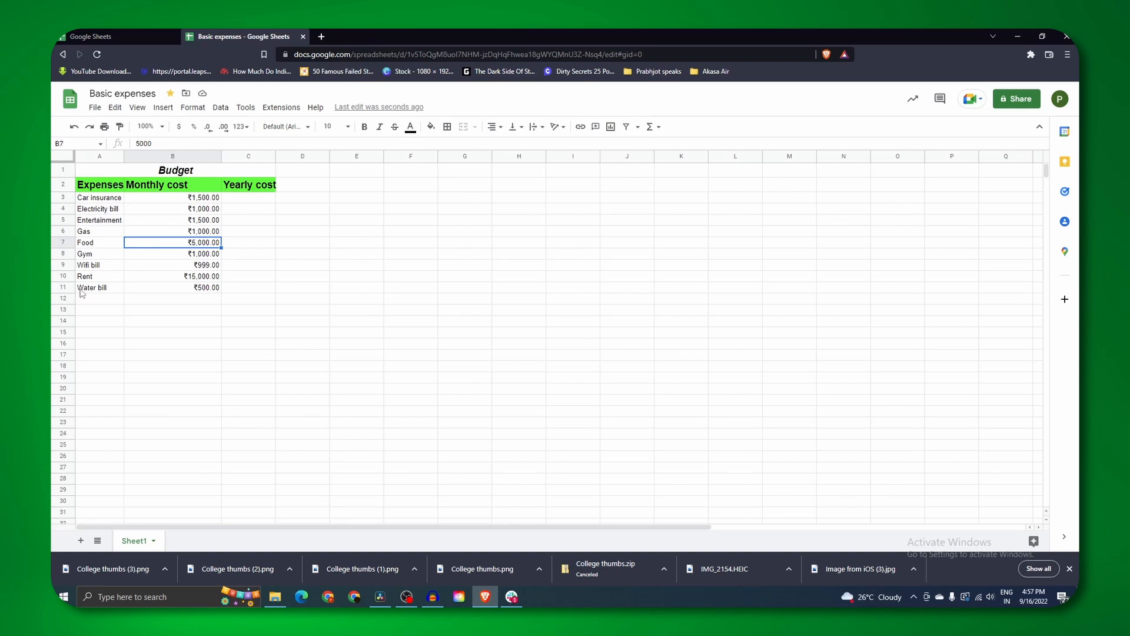
Step: Insert one empty row directly above the "Water bill" row
click(63, 288)
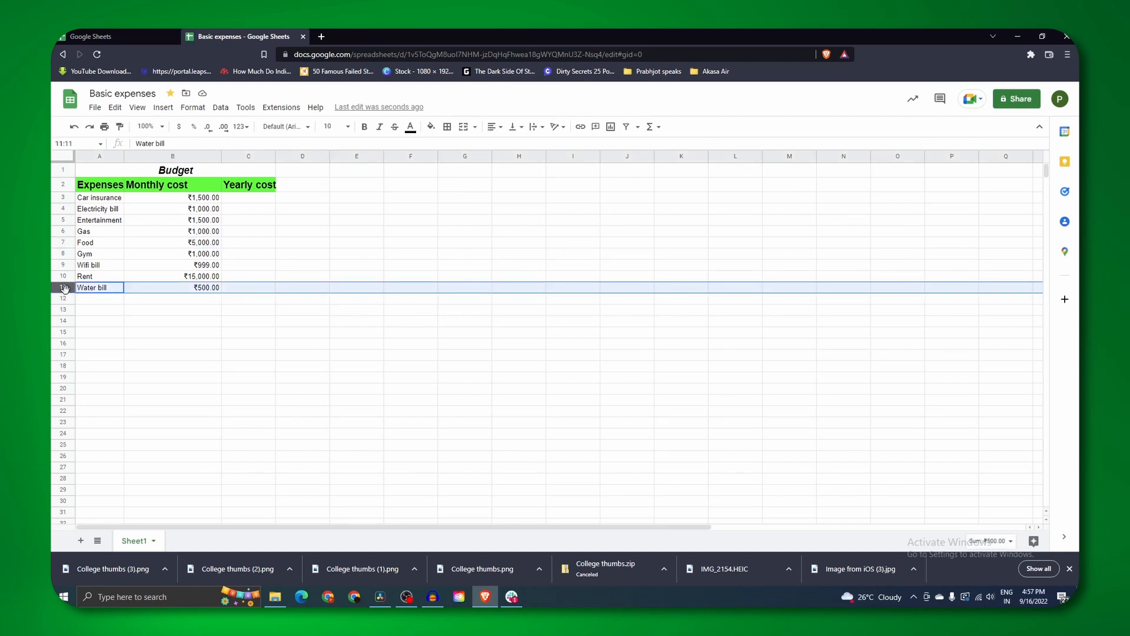
right_click(64, 288)
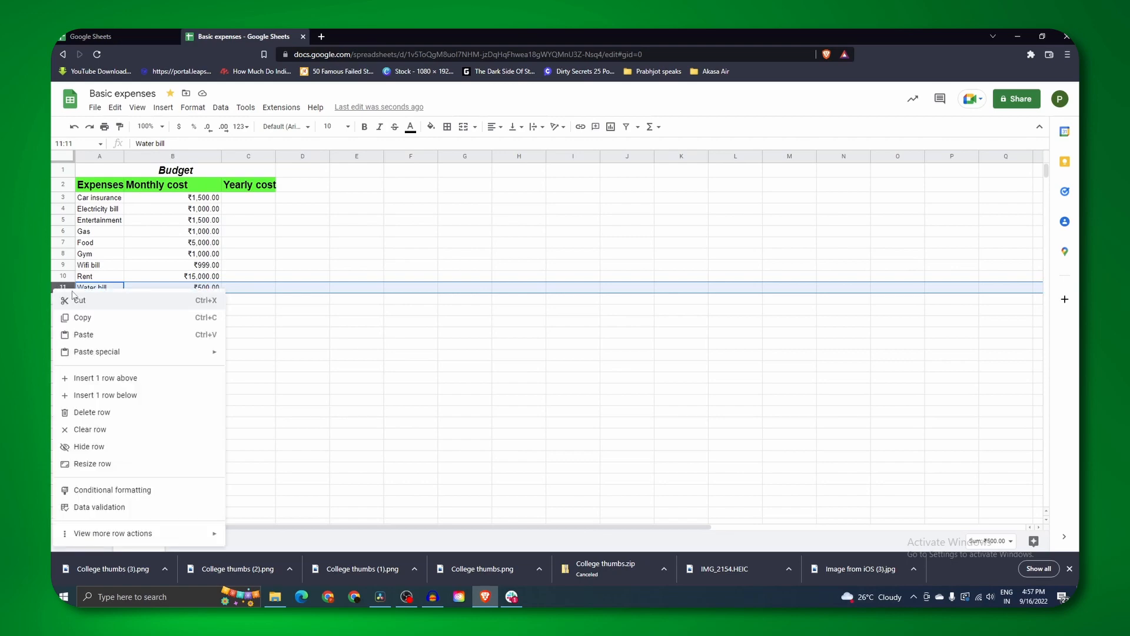
click(115, 385)
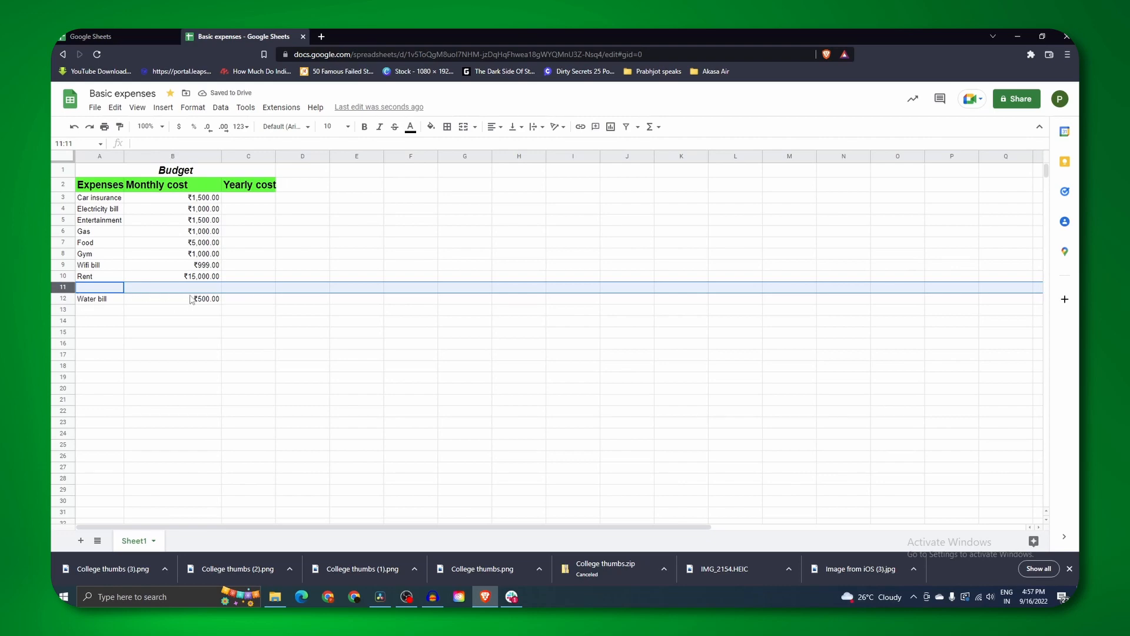
Step: Add a "Misc. exp" expense in the empty row 11 with a monthly cost of 2500
click(108, 290)
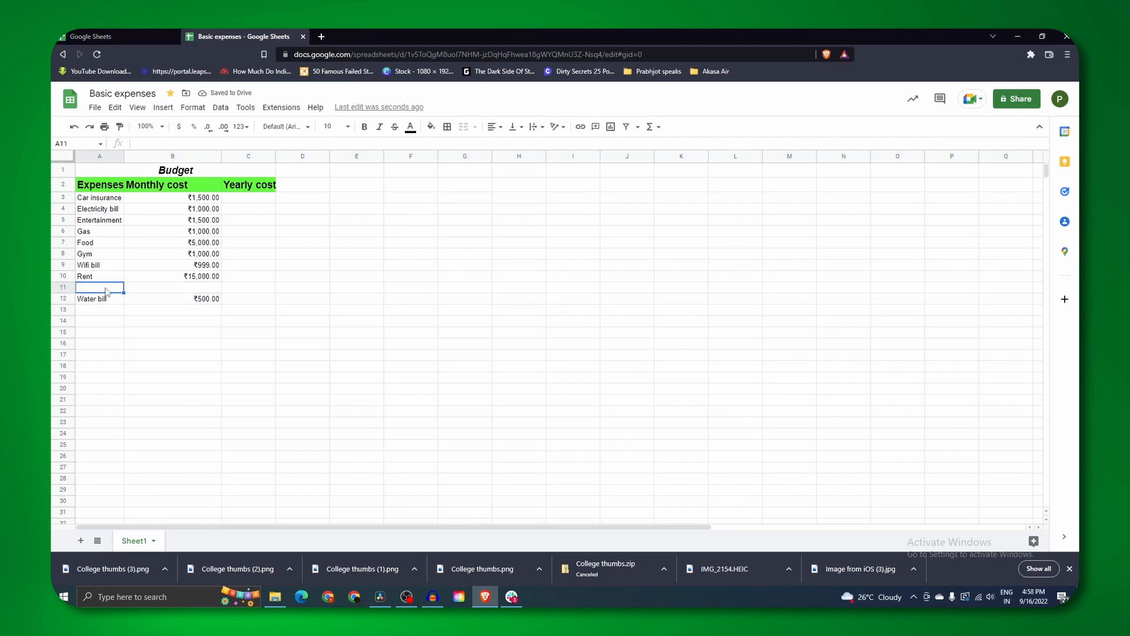
text(Misc. exp)
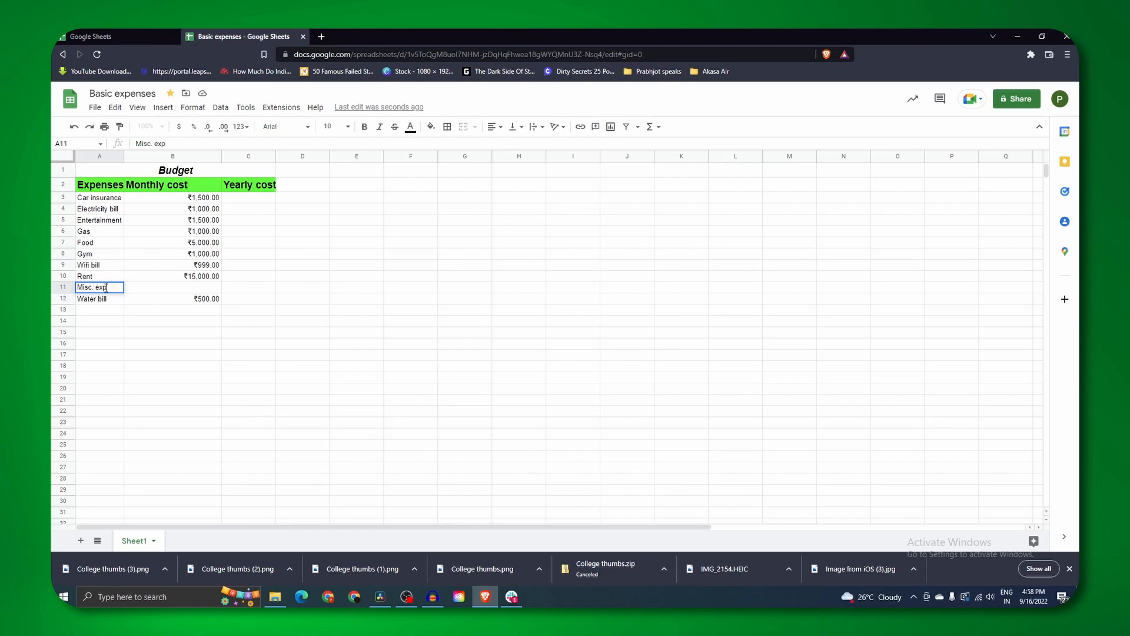
click(168, 292)
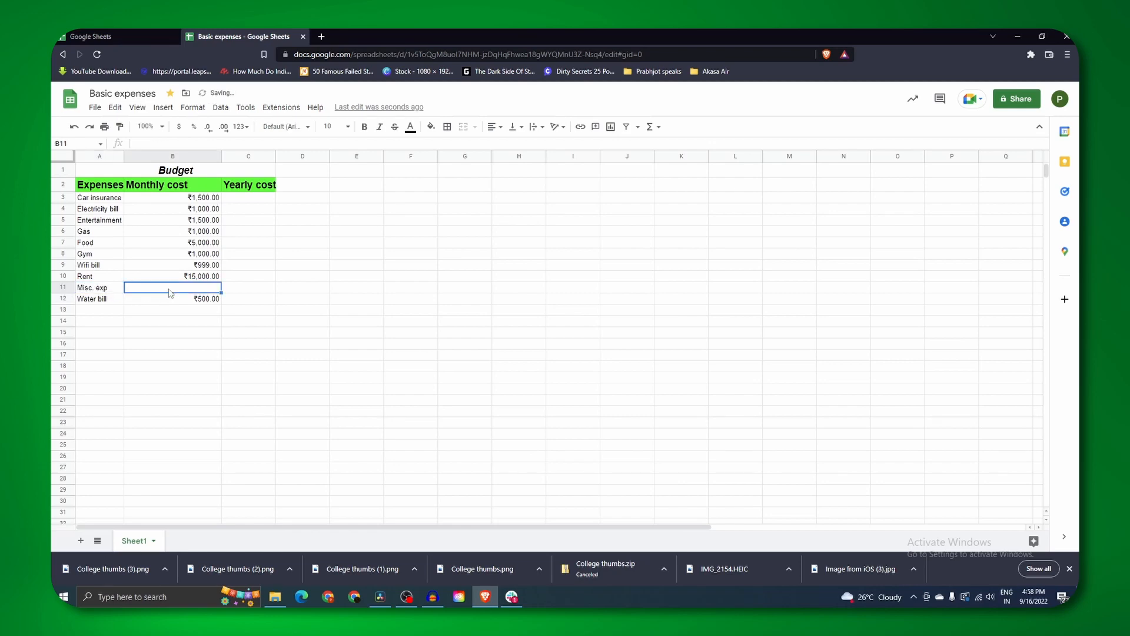
text(25000)
key(BackSpace)
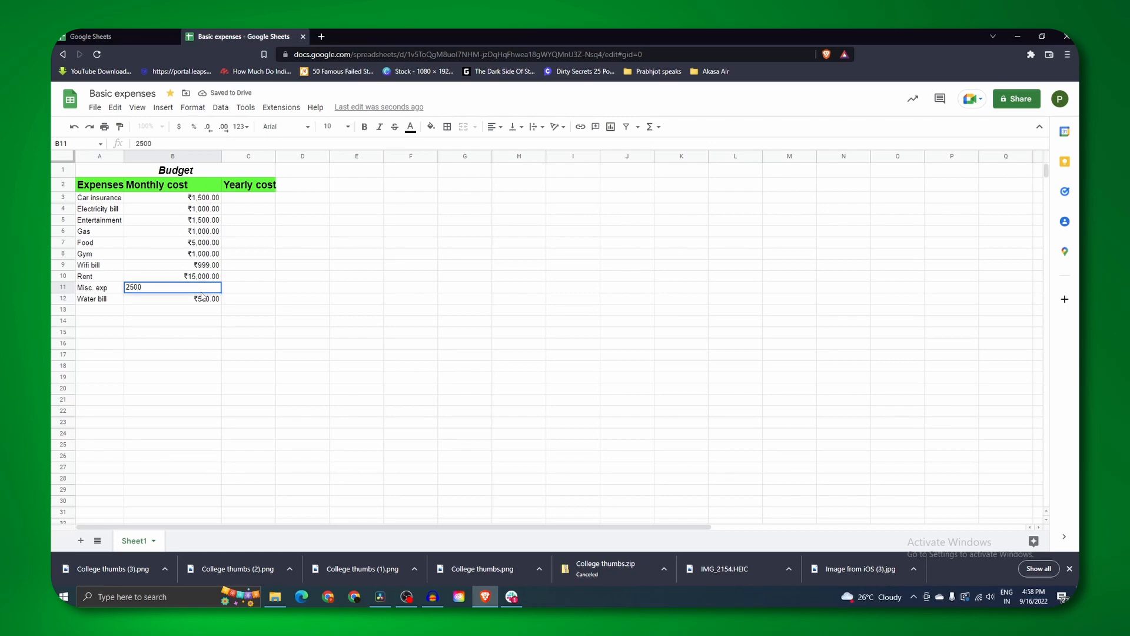
key(Return)
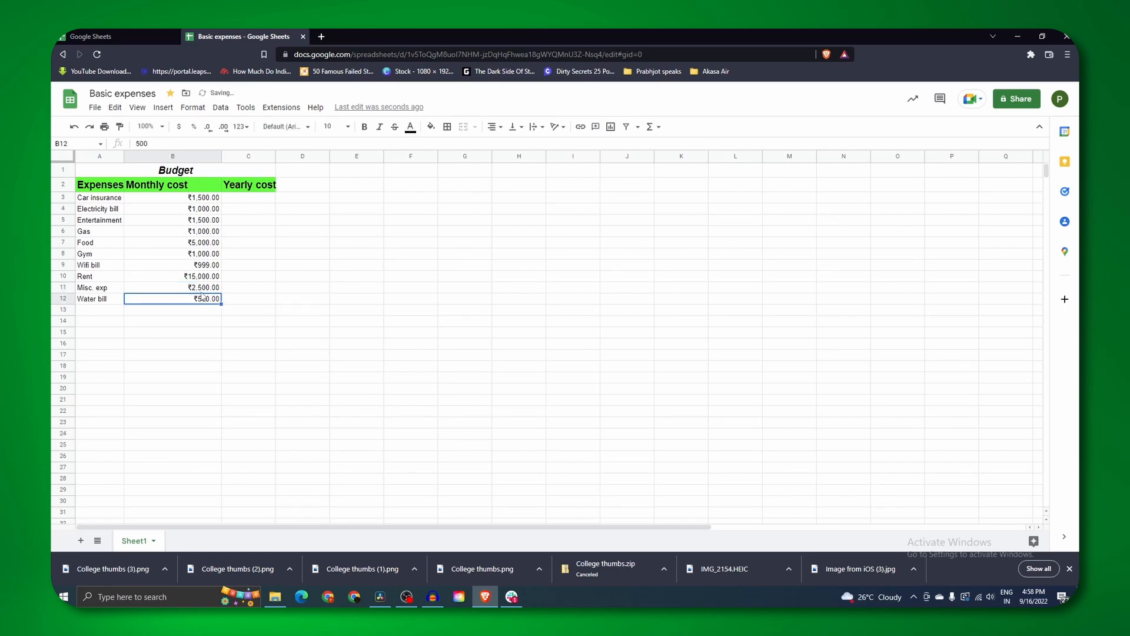
Step: Delete the whole "Misc. exp" row from the budget table
click(164, 288)
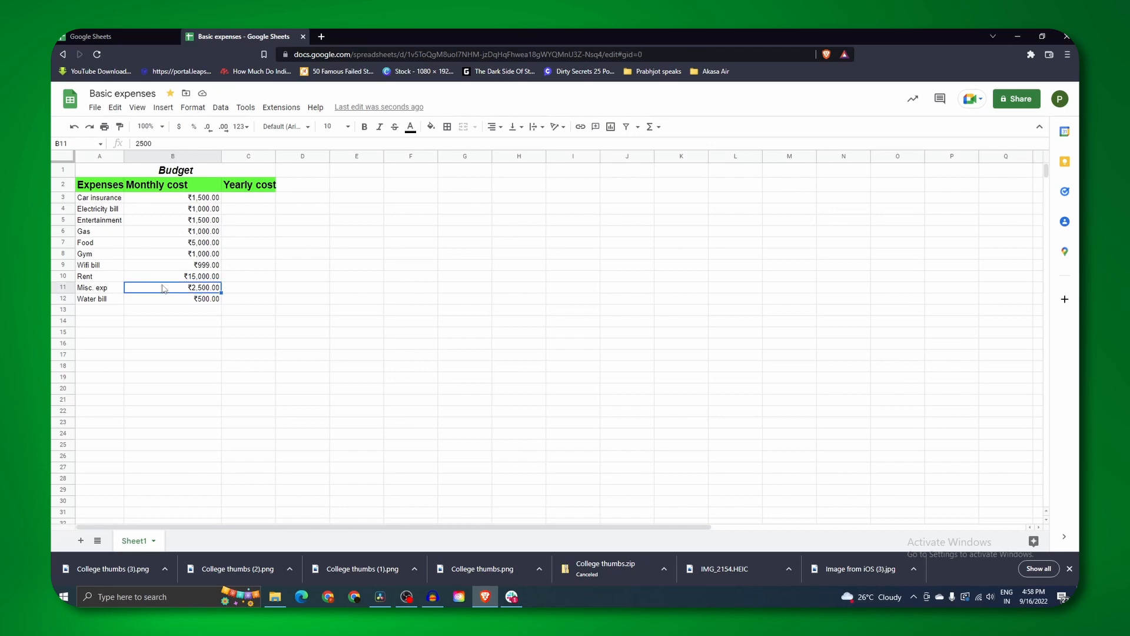
click(98, 290)
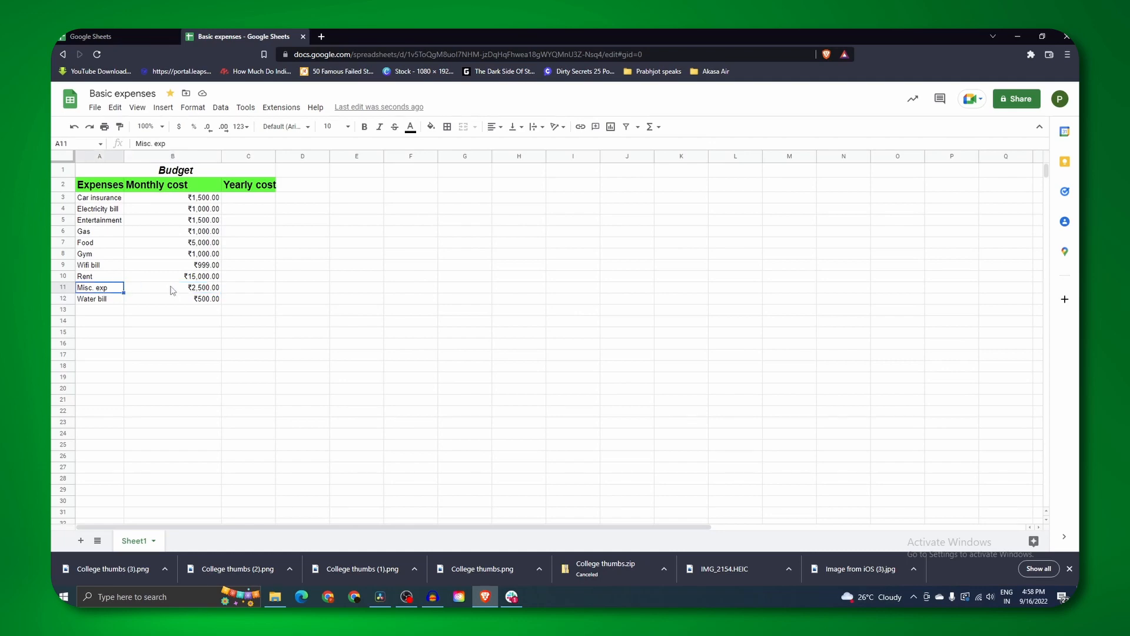
click(63, 288)
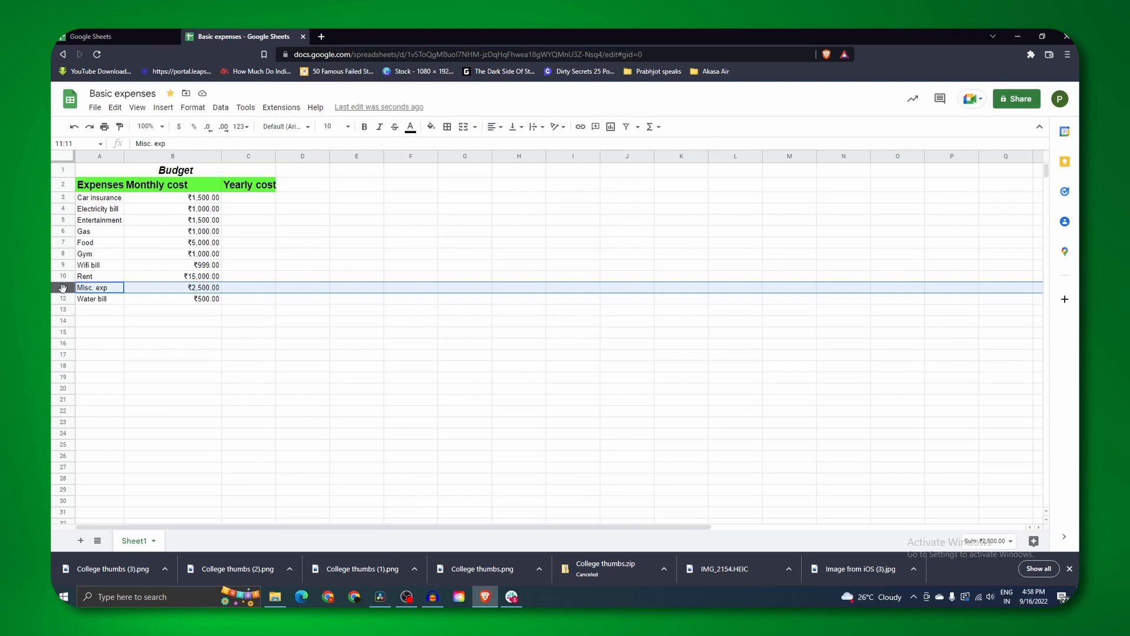
right_click(62, 288)
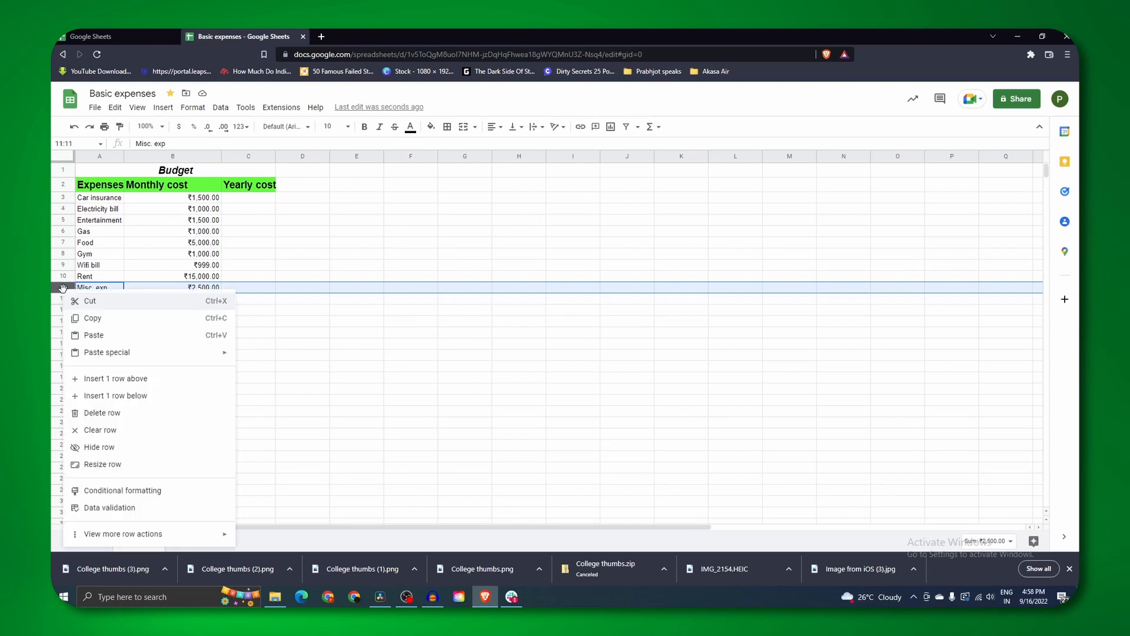
click(113, 420)
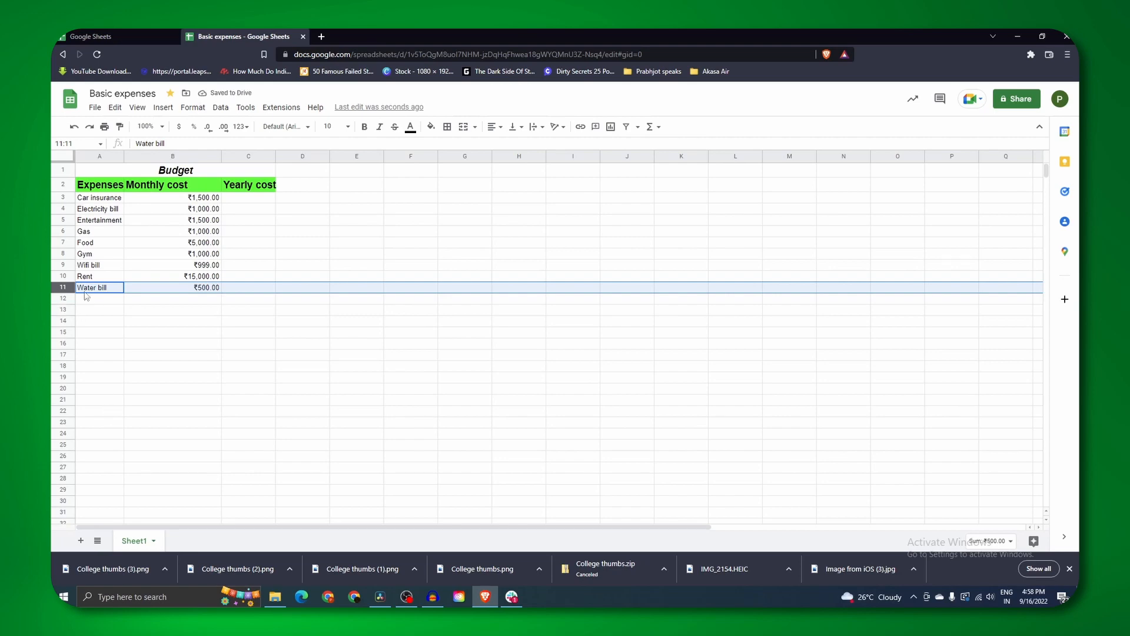
right_click(196, 152)
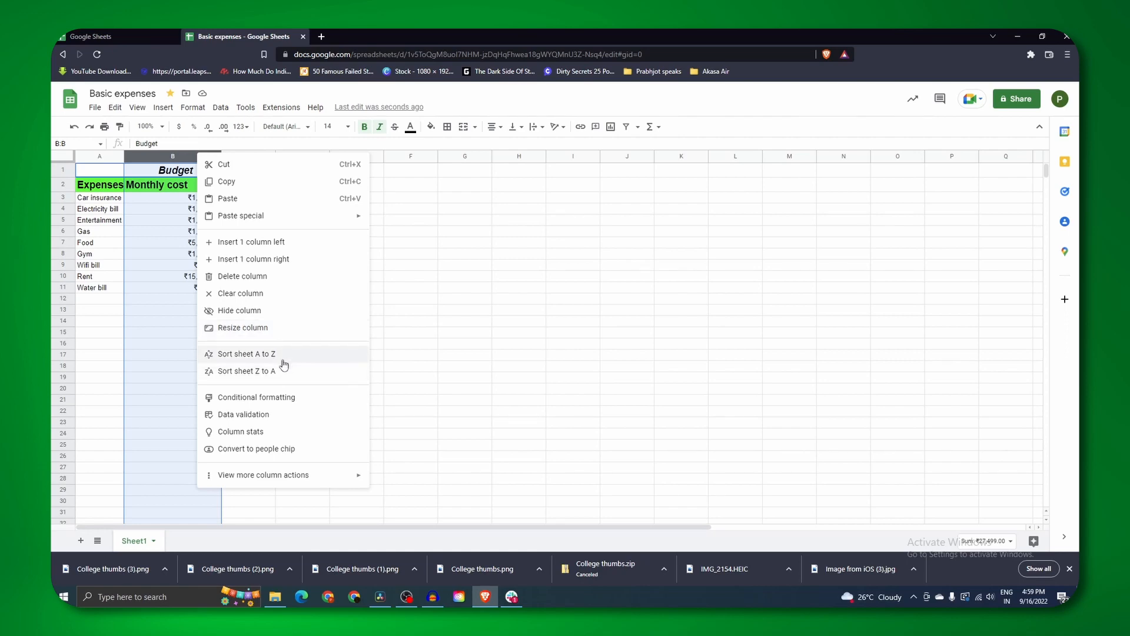
click(249, 243)
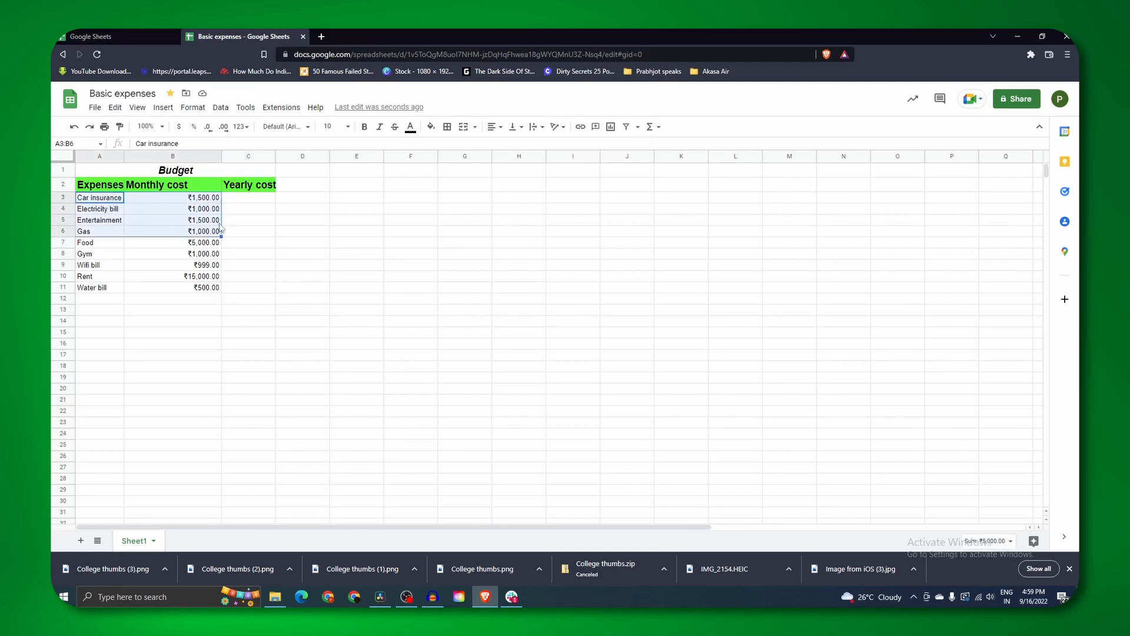
Step: Copy the expenses and costs in A3:B6 to a block starting at E10 and undo the paste
key(ctrl+c)
click(368, 281)
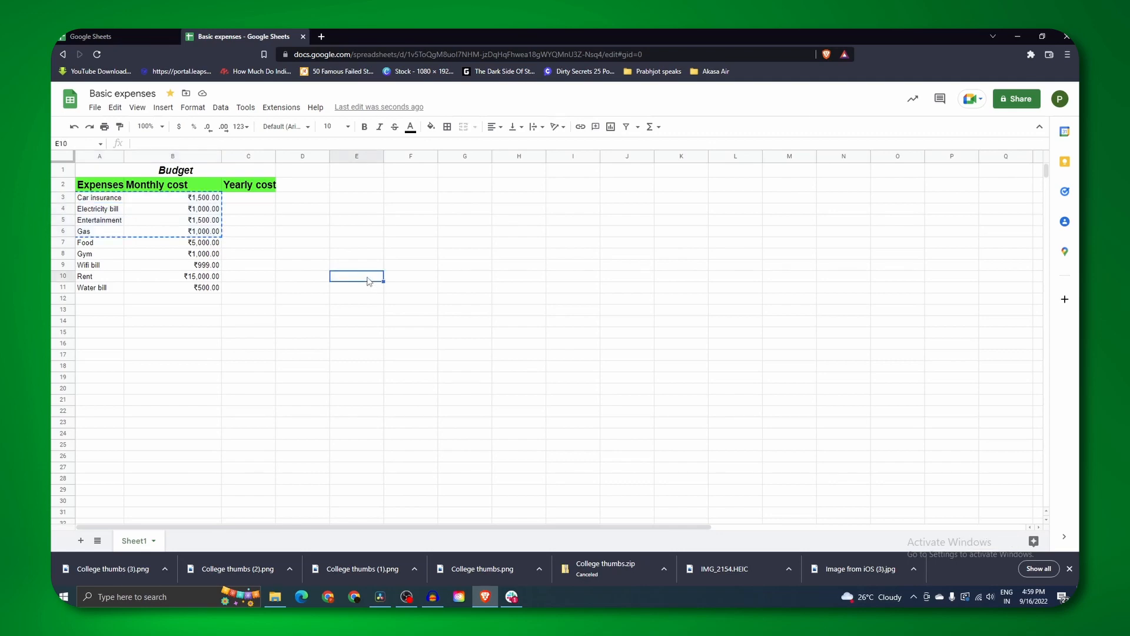
key(ctrl+v)
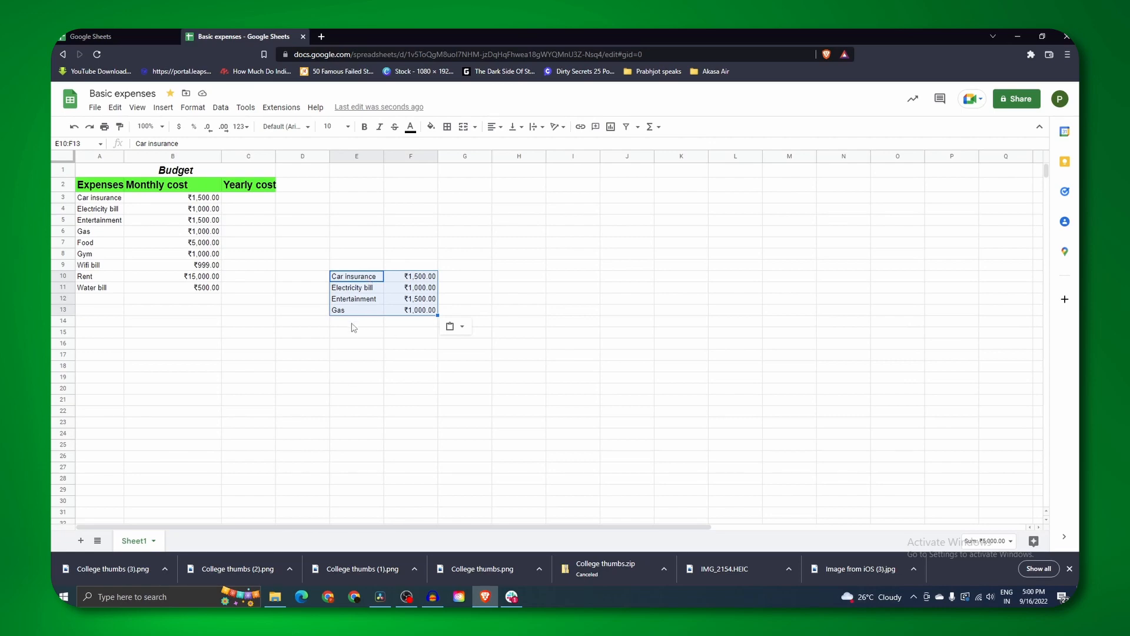
key(ctrl+z)
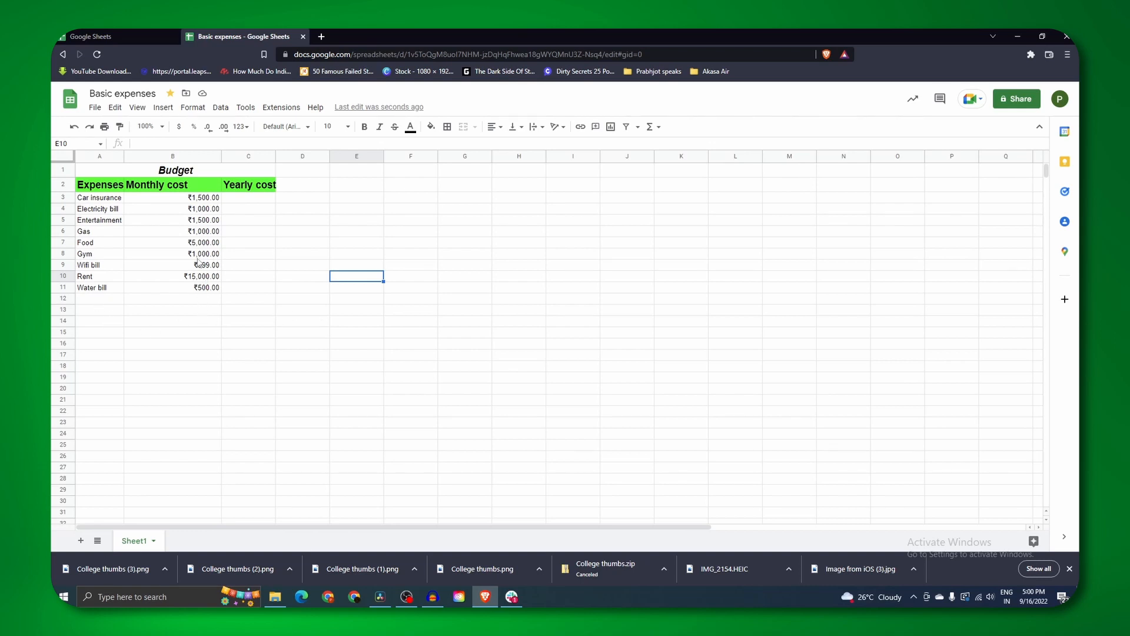
Step: Enter the sample numbers 150, 200 and 350 across cells C15, D15 and E15
click(257, 308)
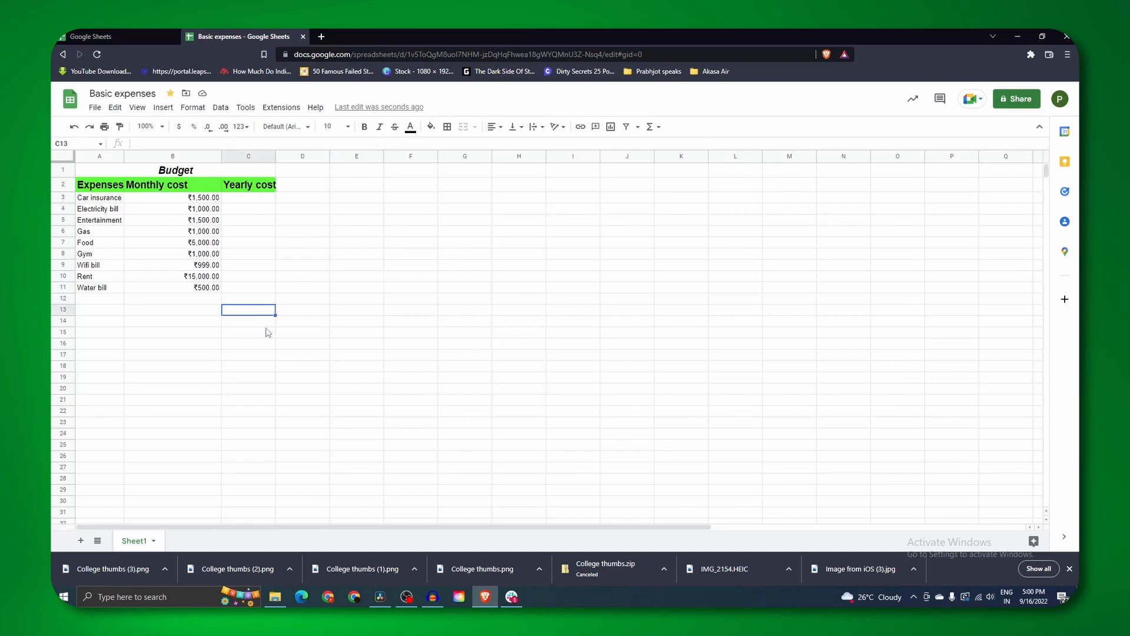
click(262, 334)
text(1)
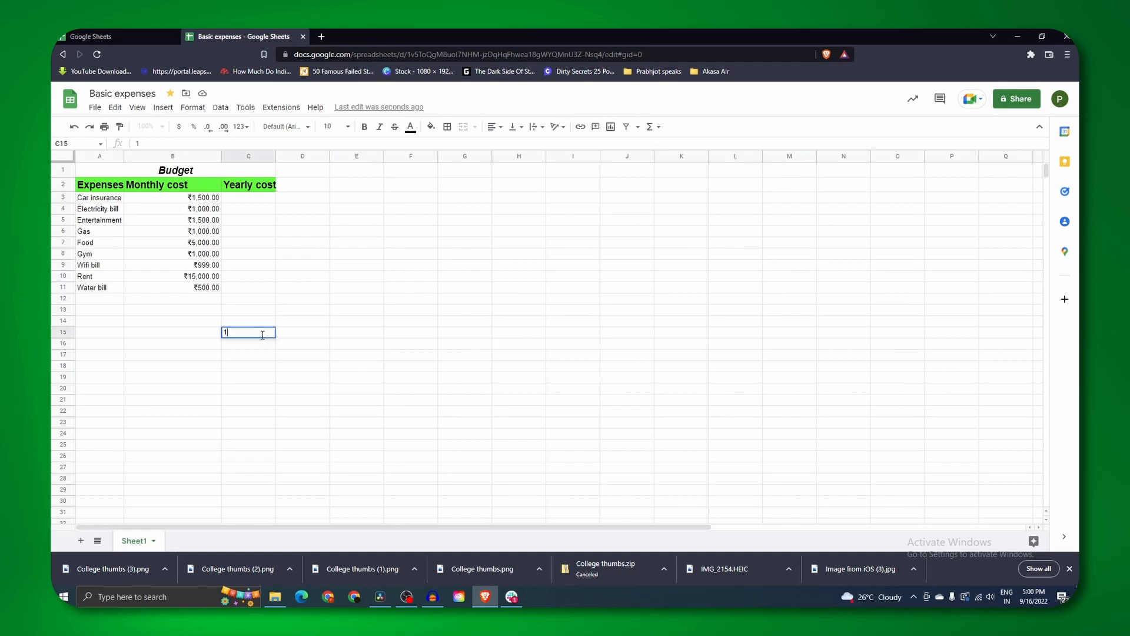
text(50)
key(Tab)
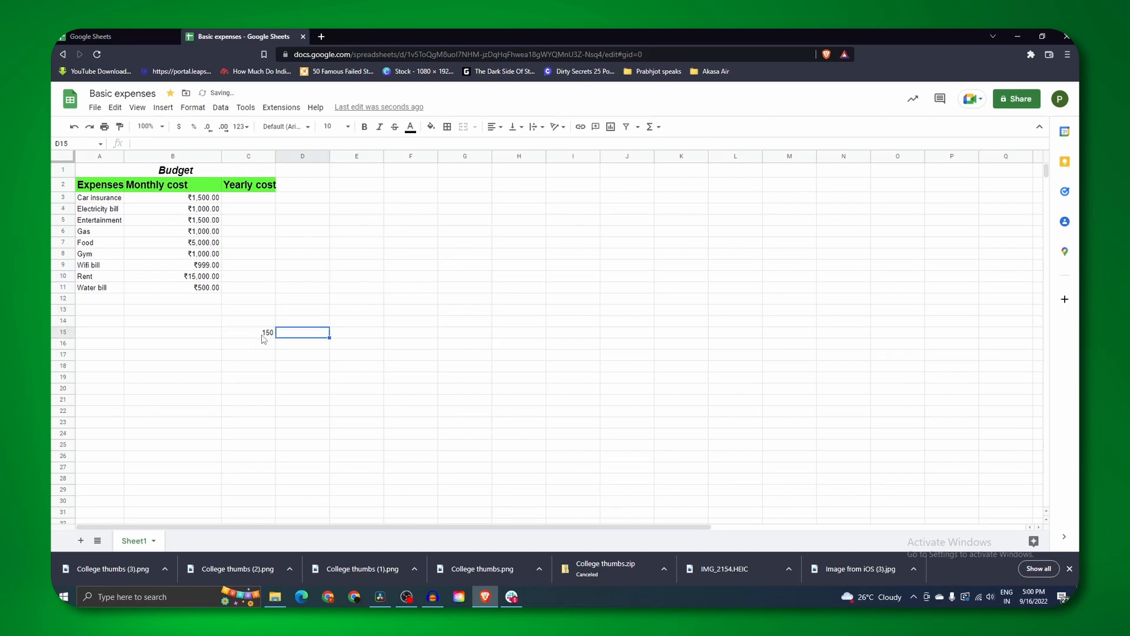
text(200)
key(Tab)
text(350)
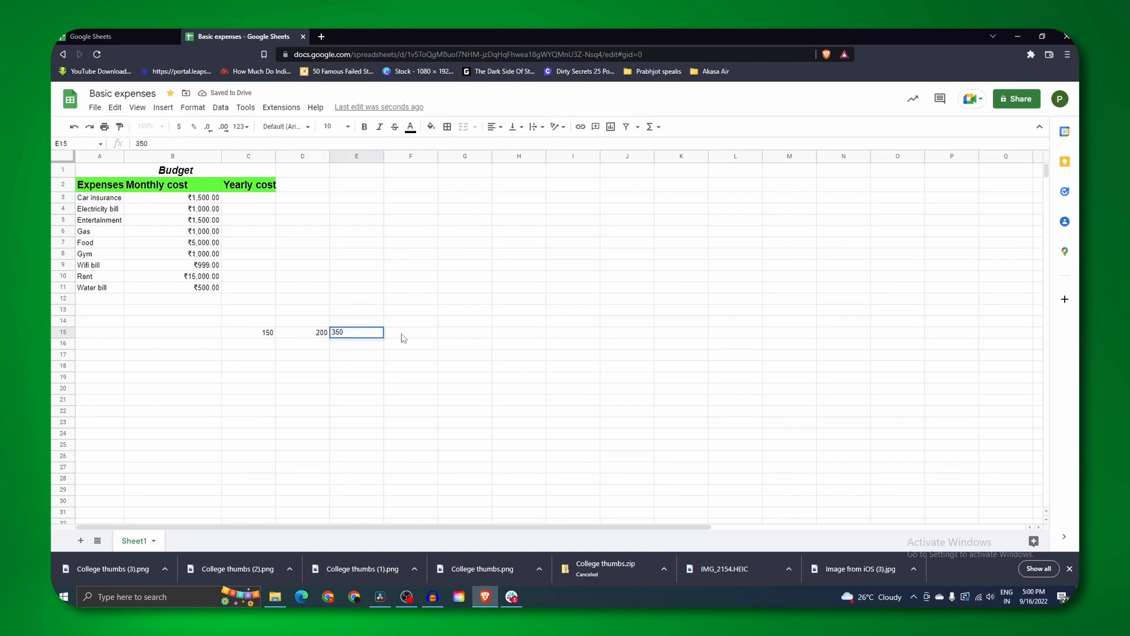
key(Tab)
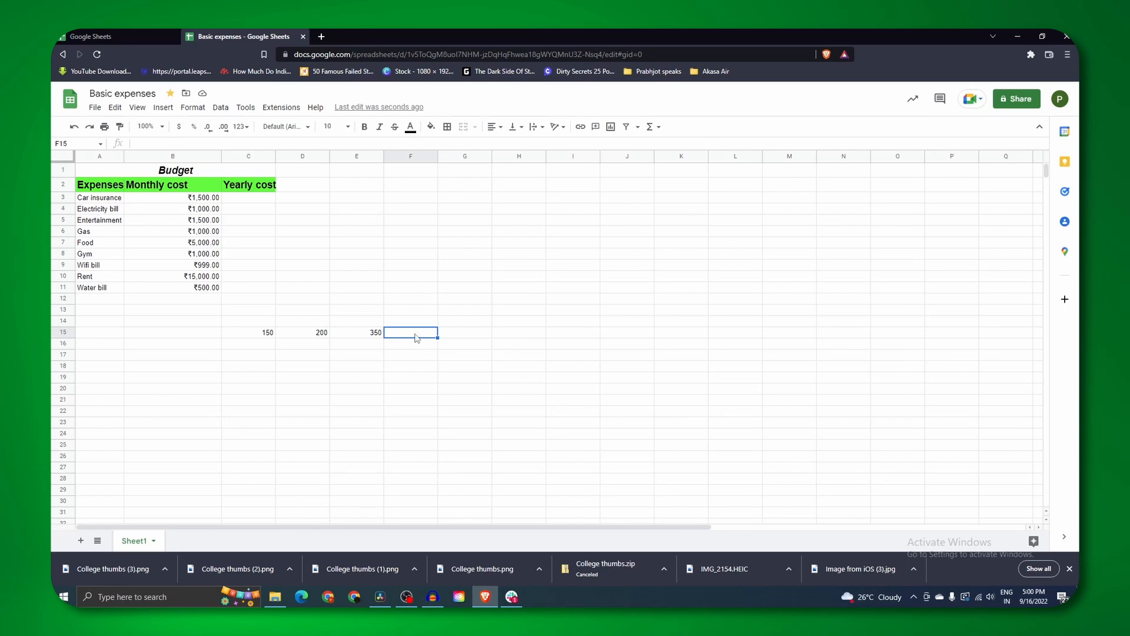
Step: Insert the built-in SUM function in F15 to total the range C15:E15
click(657, 130)
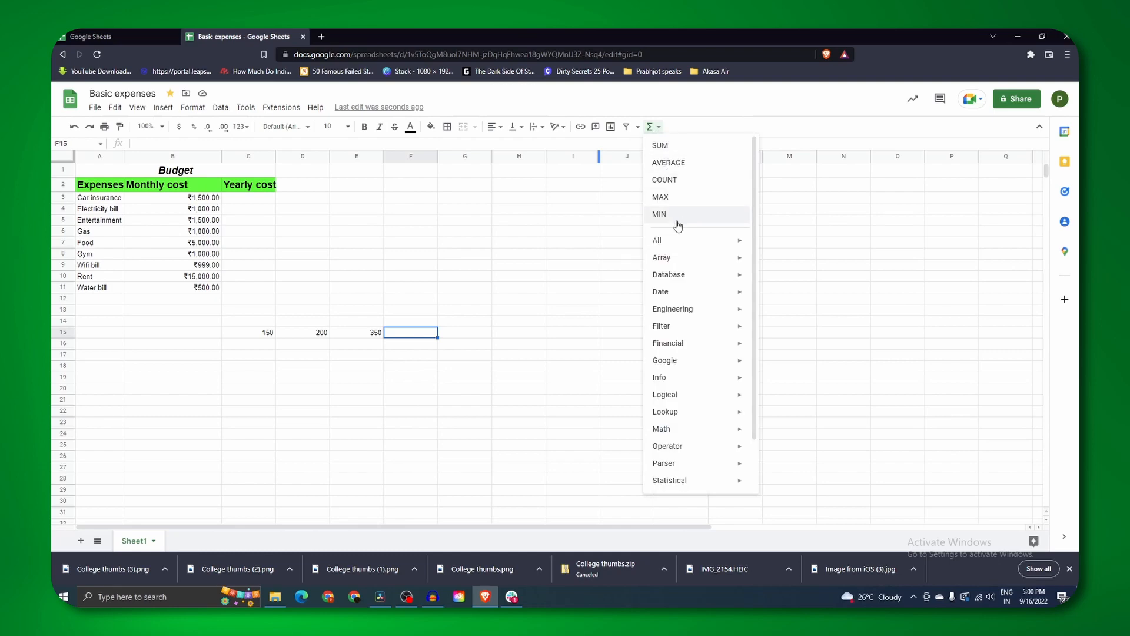
scroll(685, 312, down, 1)
scroll(687, 328, up, 1)
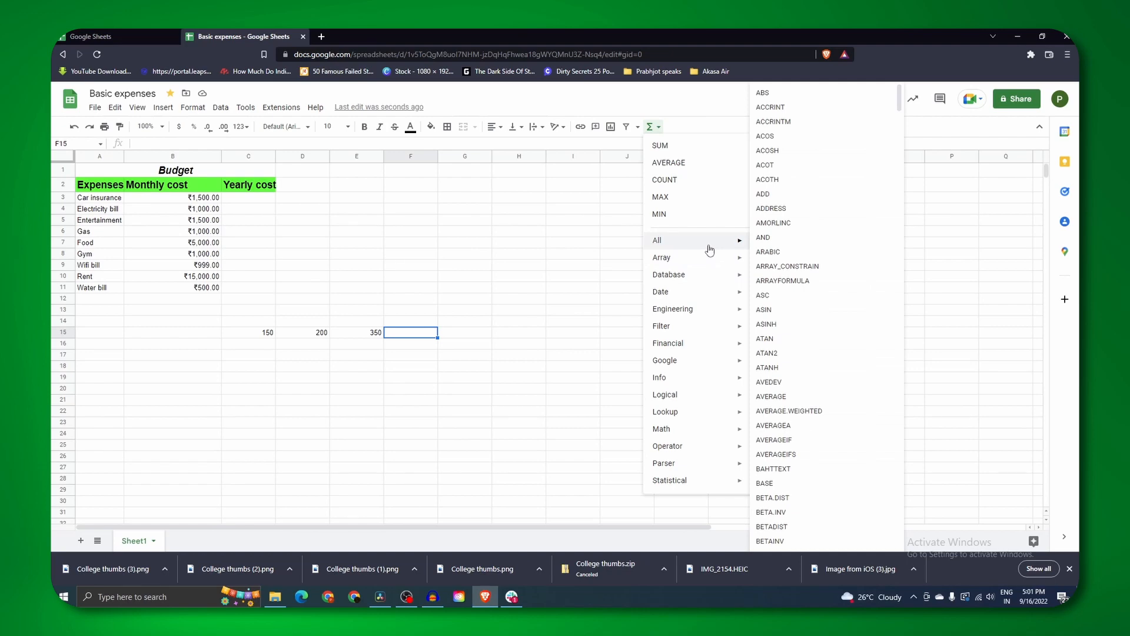
click(662, 145)
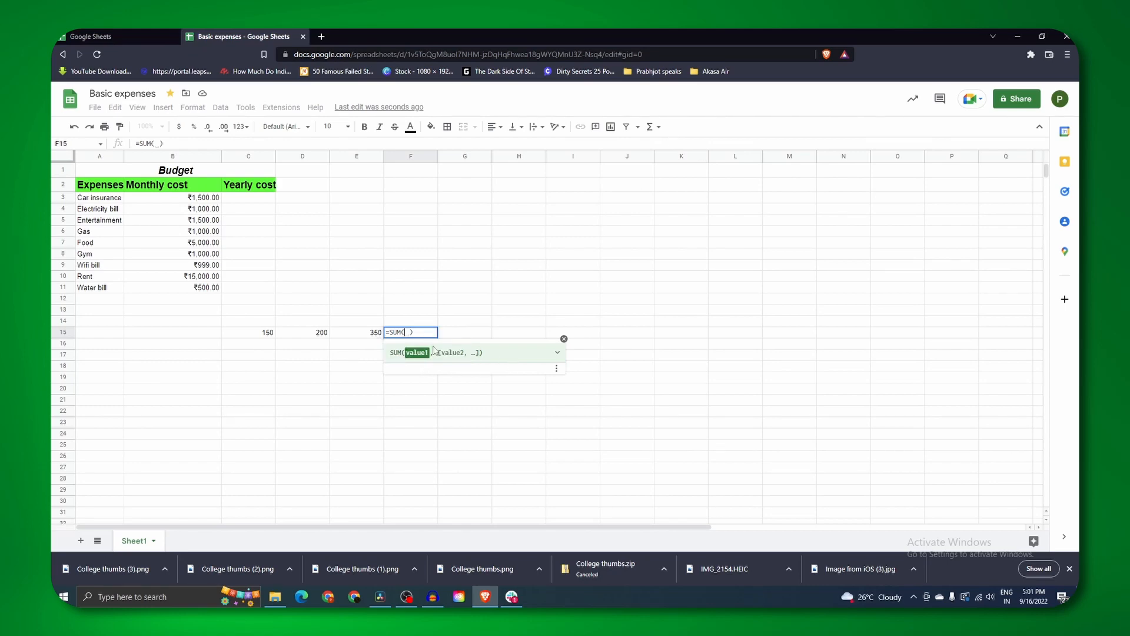
click(265, 334)
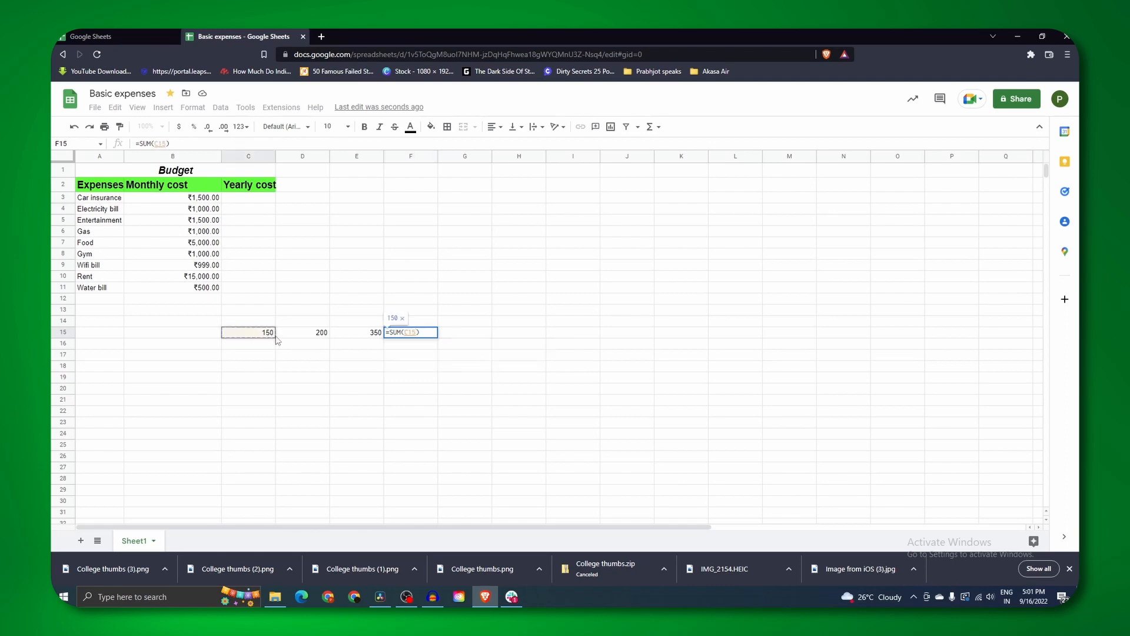
drag(277, 333, 377, 334)
key(Return)
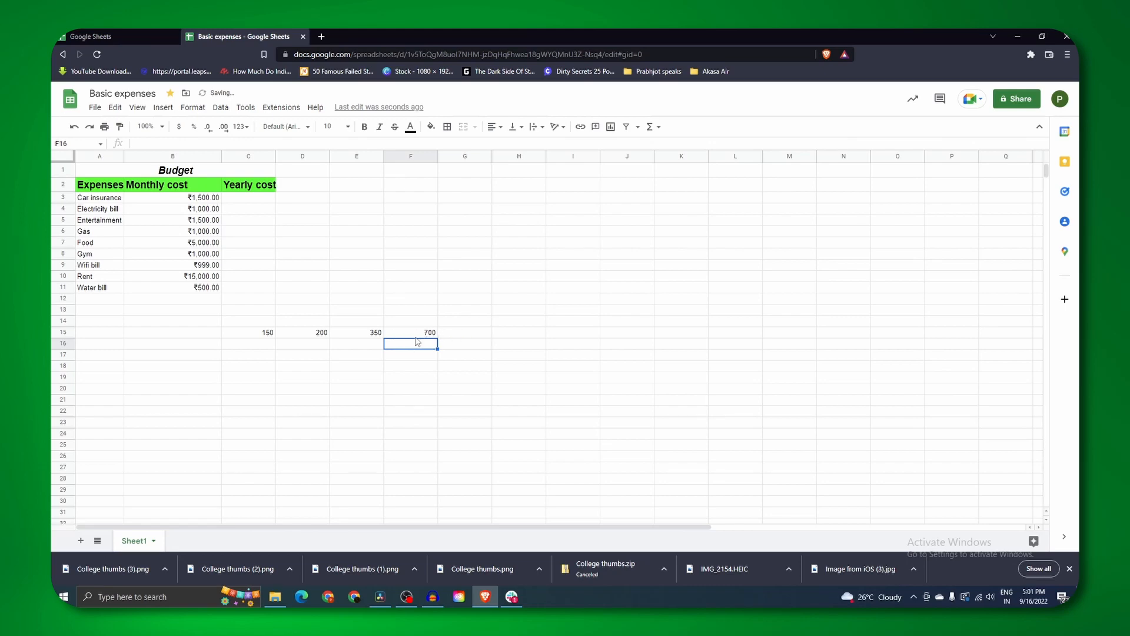
click(416, 336)
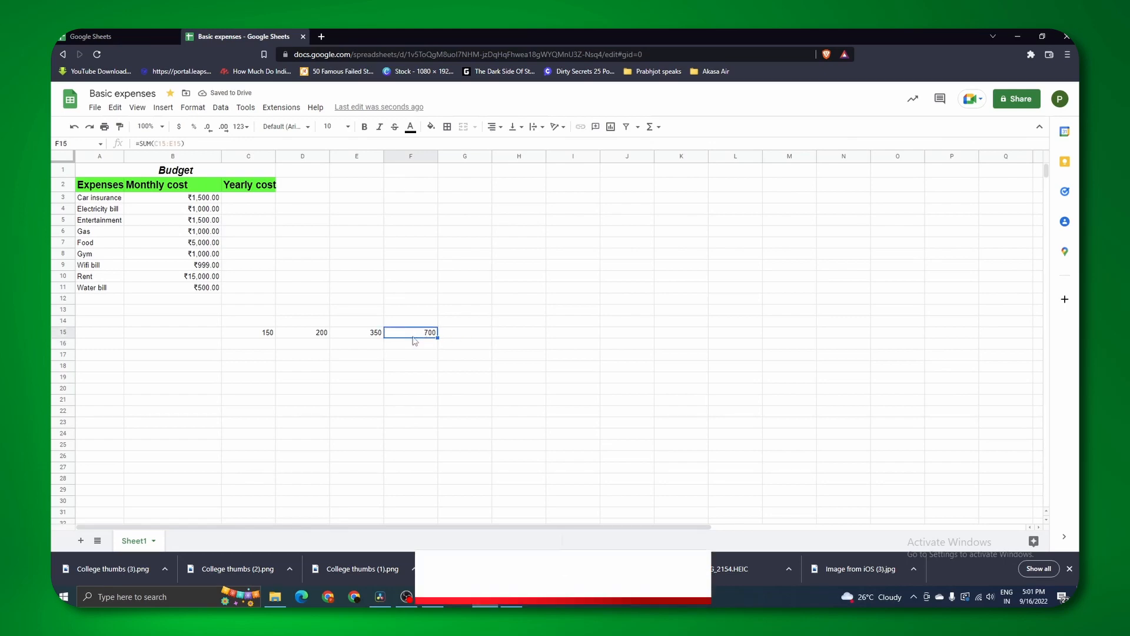
Step: Change the number in cell E15 to 321
double_click(369, 333)
key(BackSpace)
key(BackSpace)
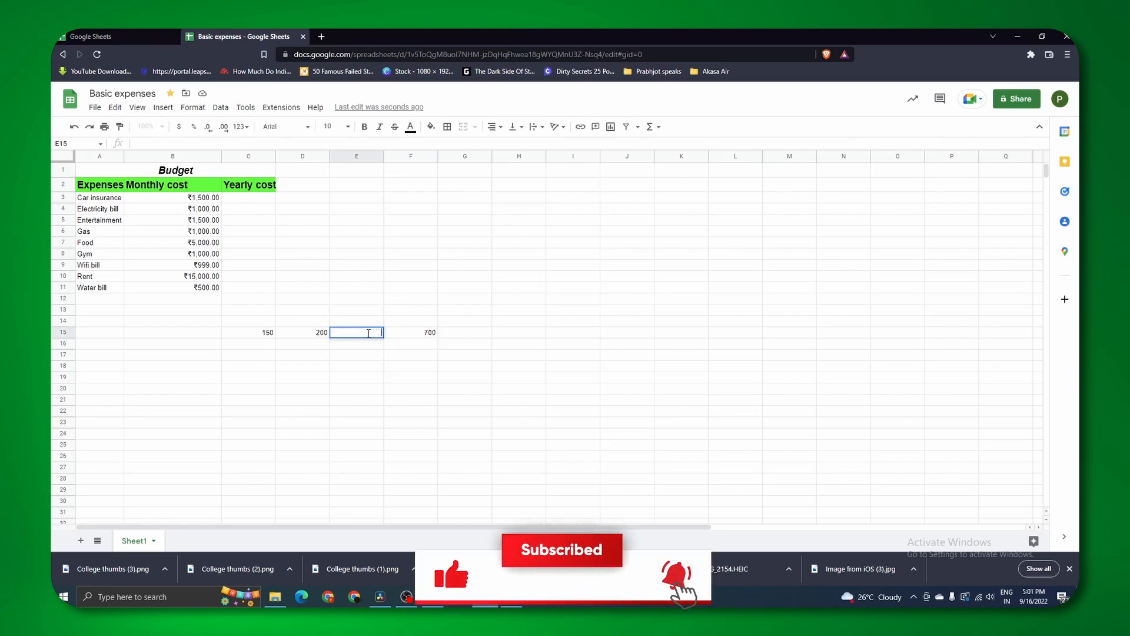
text(21)
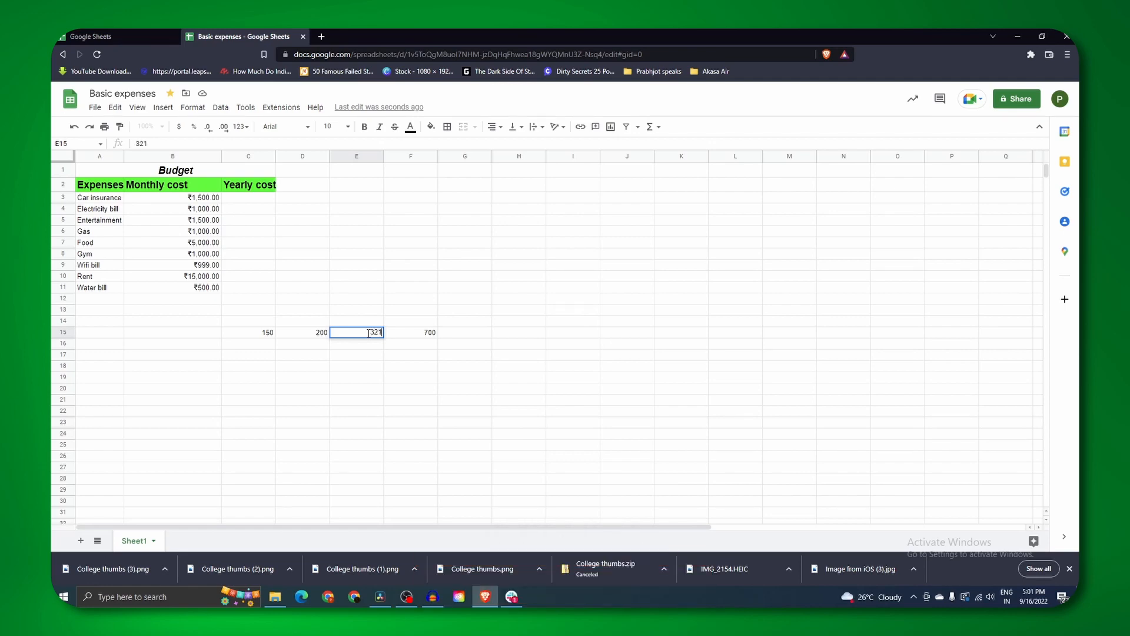
key(Return)
Step: Clear cell F15 and write the formula =SUM(C15:E15) by hand in the formula bar
click(414, 333)
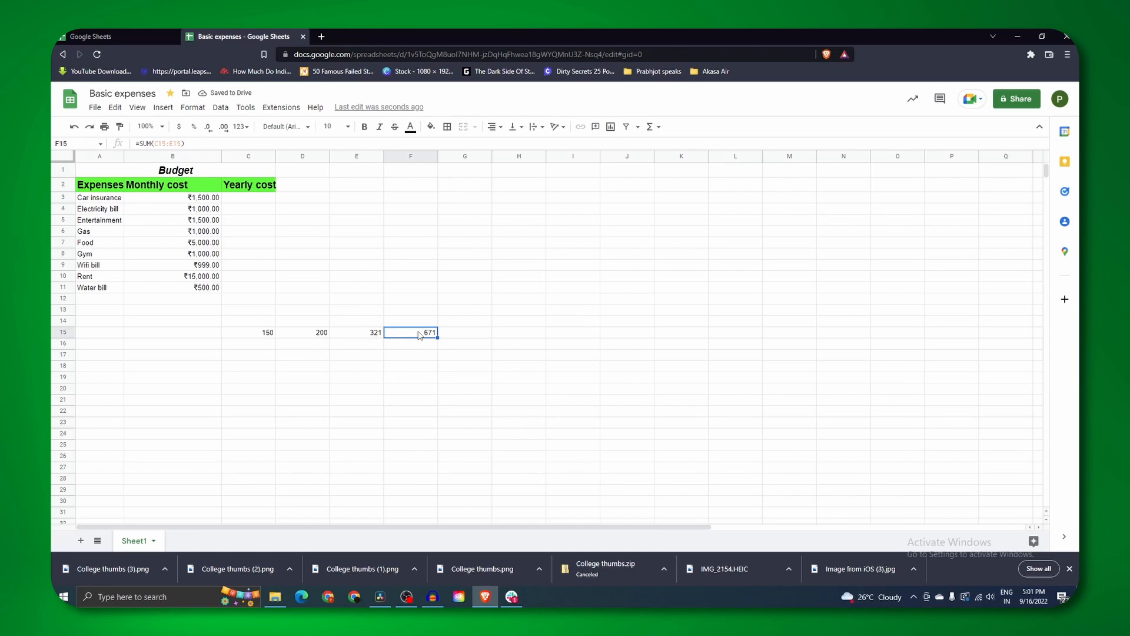
key(Delete)
click(159, 144)
text(=)
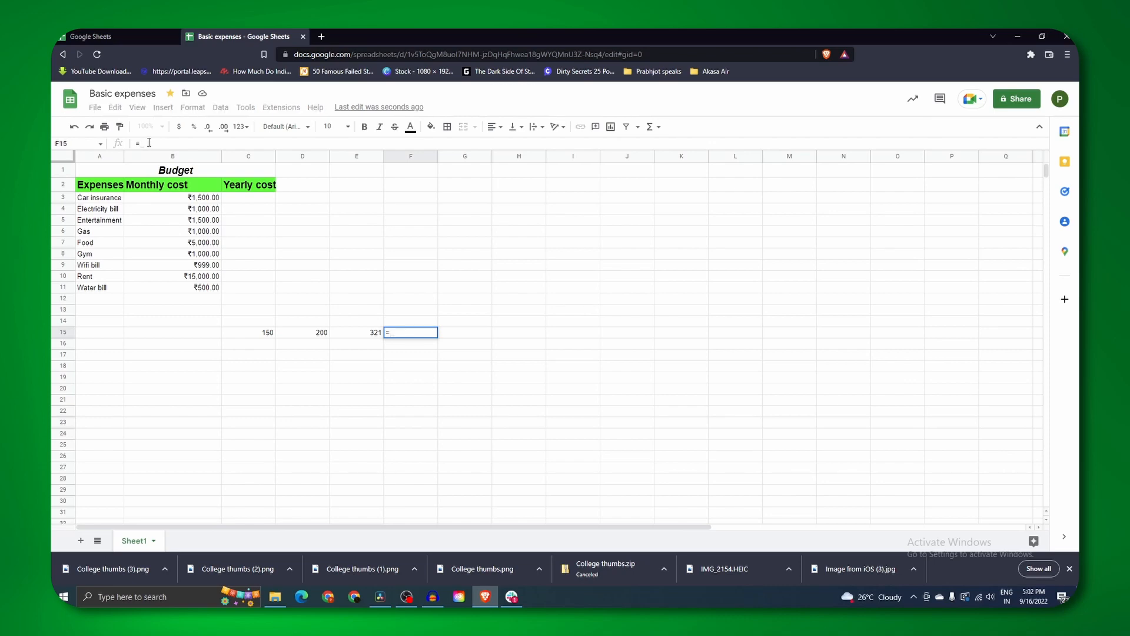
text(SUM()
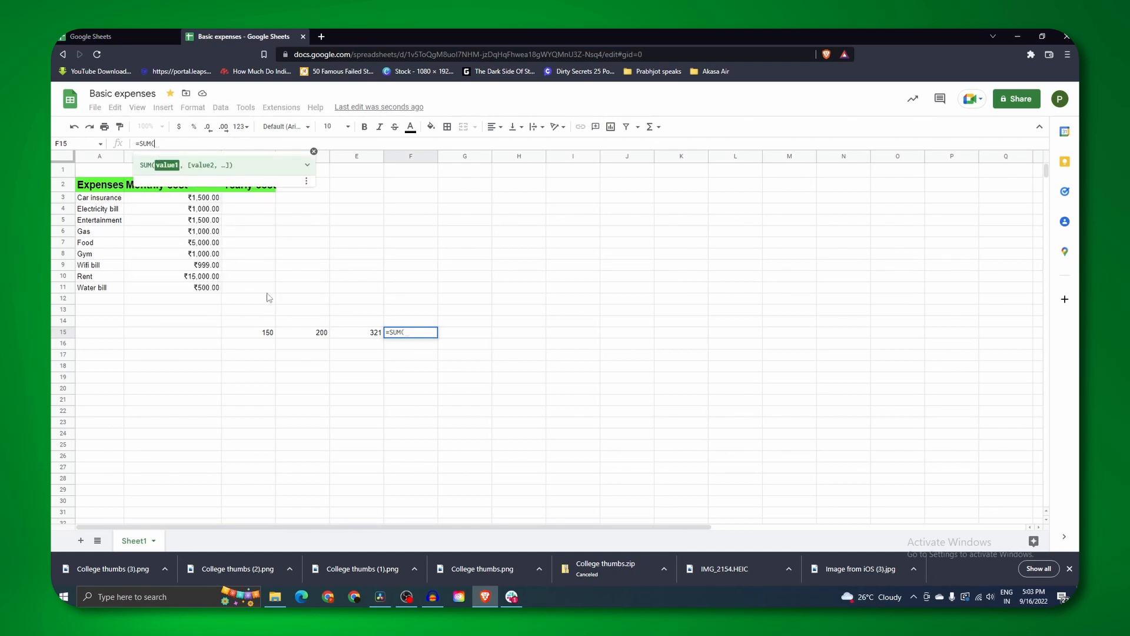
click(264, 334)
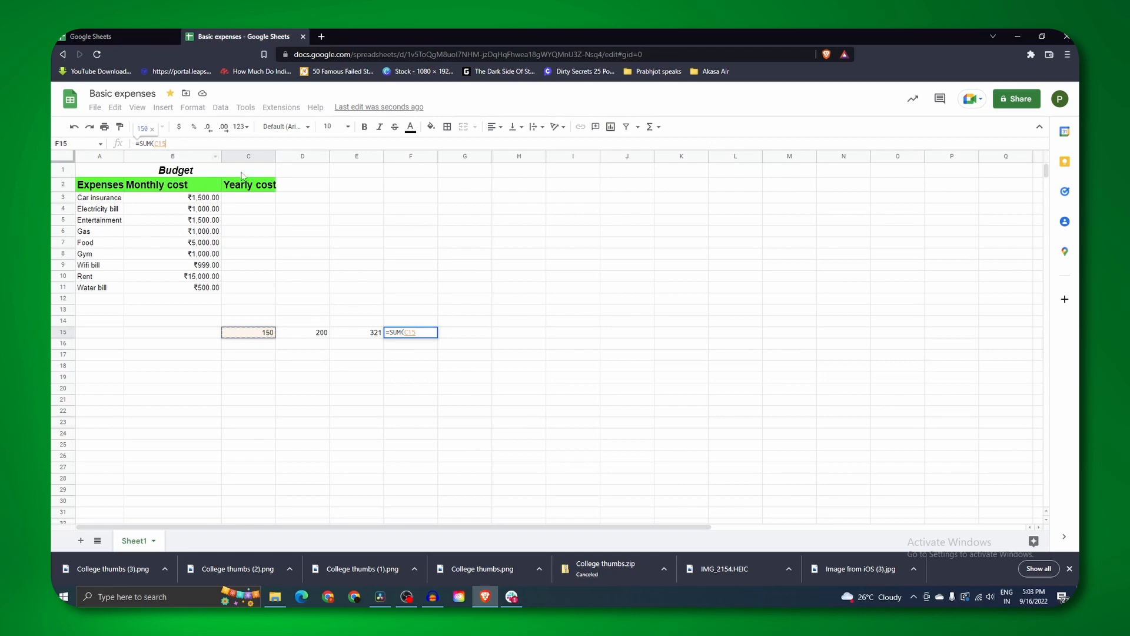
click(312, 330)
click(256, 332)
drag(277, 337, 361, 337)
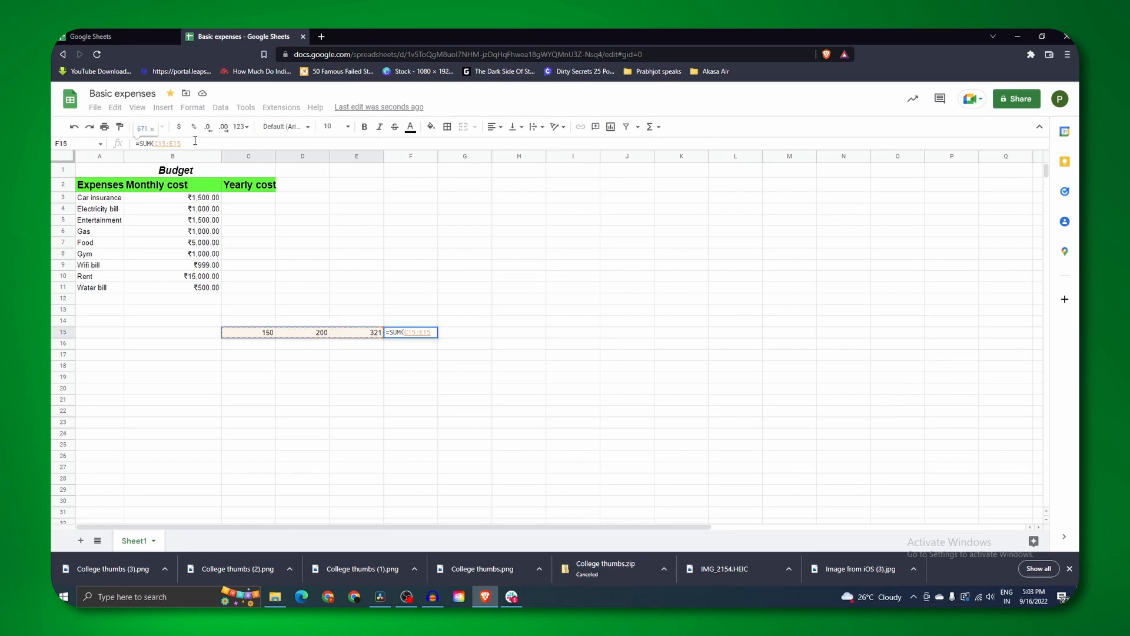
text())
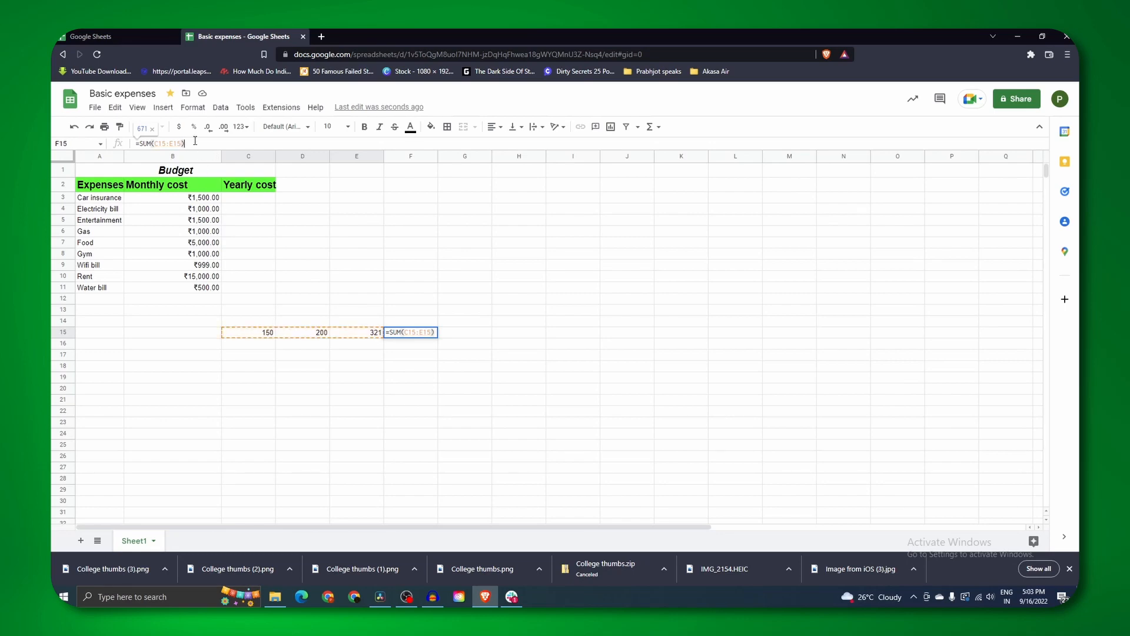
key(Return)
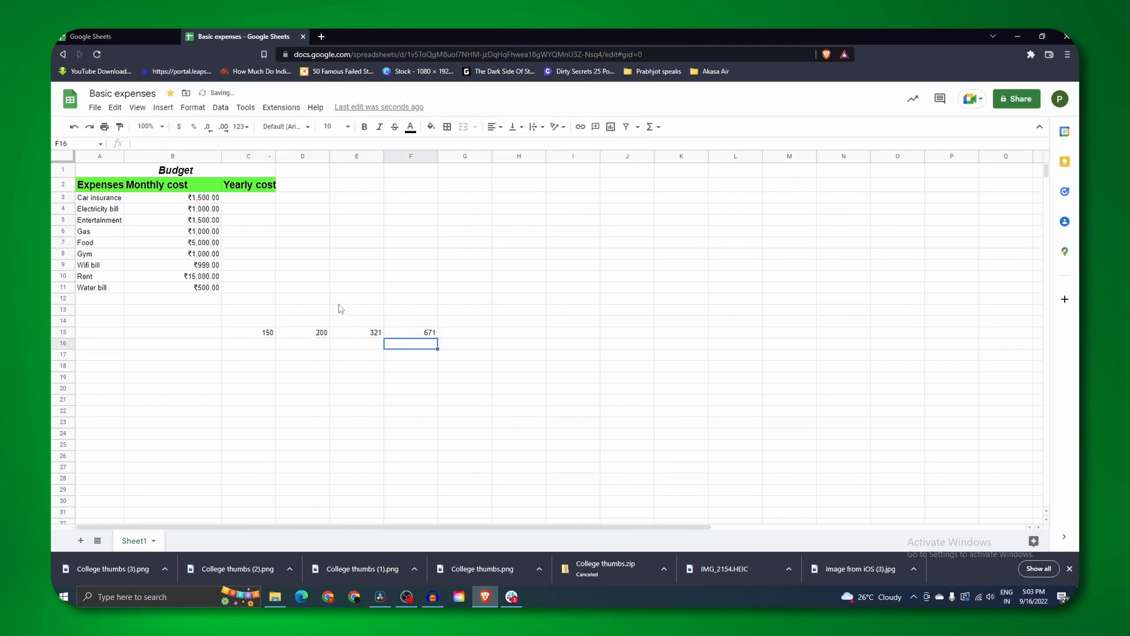
Step: Change the number in cell E15 to 45 and select the sum cell F15
click(414, 331)
double_click(372, 332)
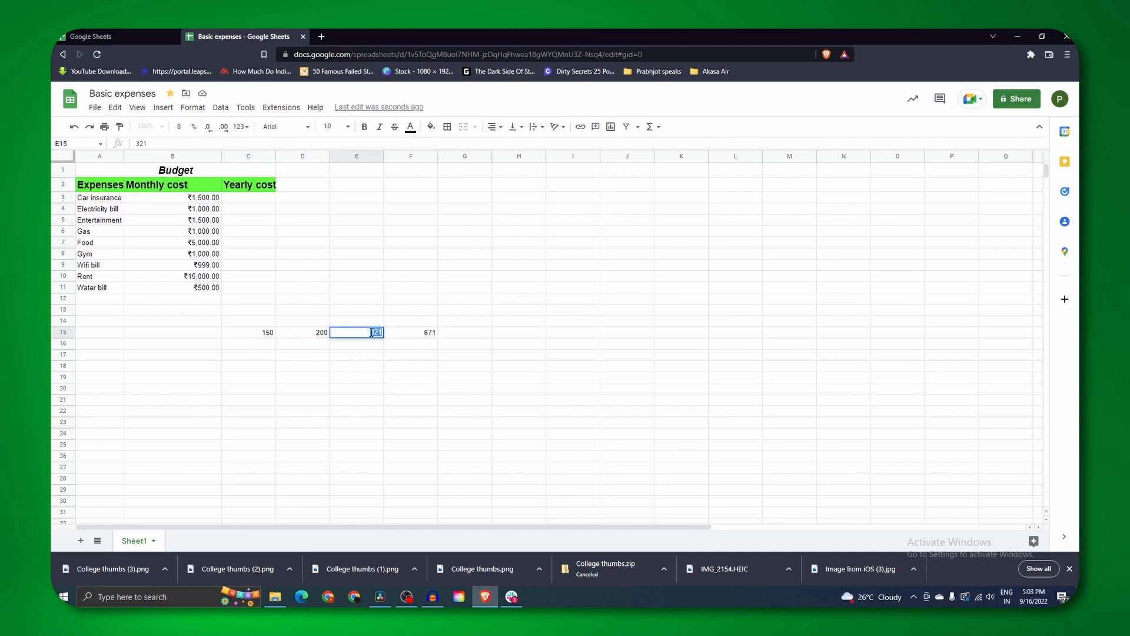
text(45)
key(Return)
click(421, 333)
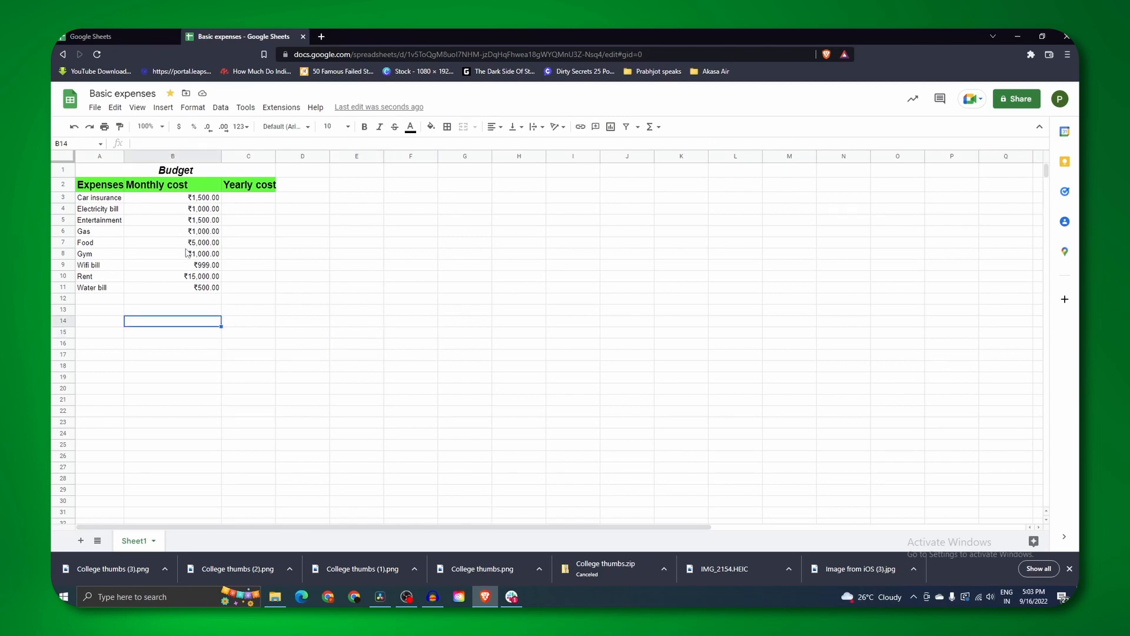
Step: Enter the label Total in cell A13 and make it bold
click(92, 305)
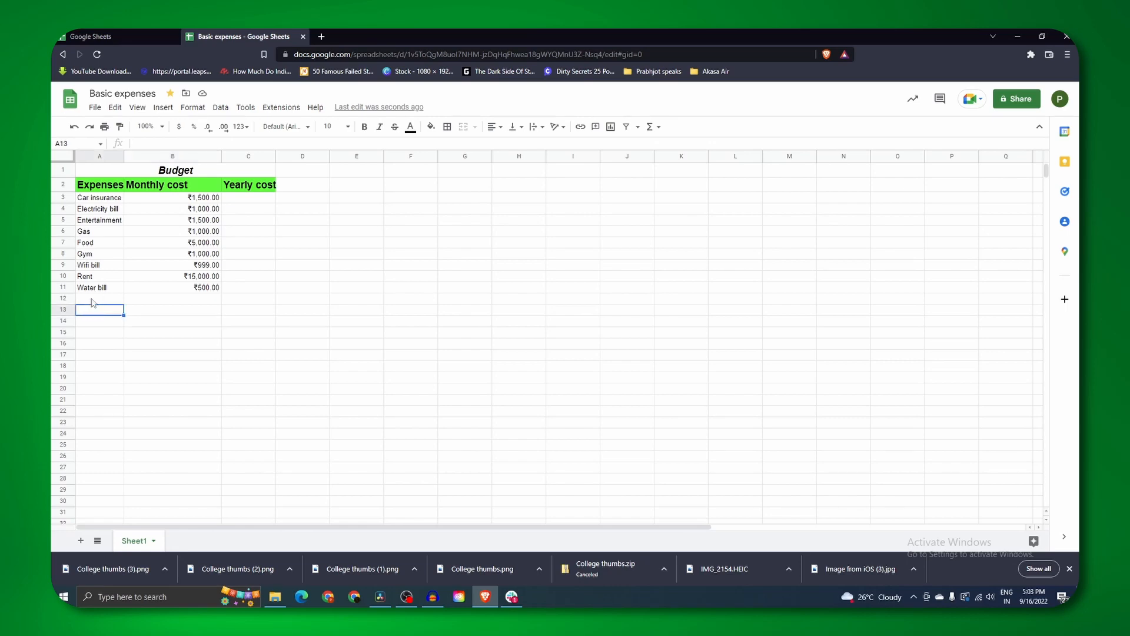
text(Total)
double_click(90, 307)
click(365, 128)
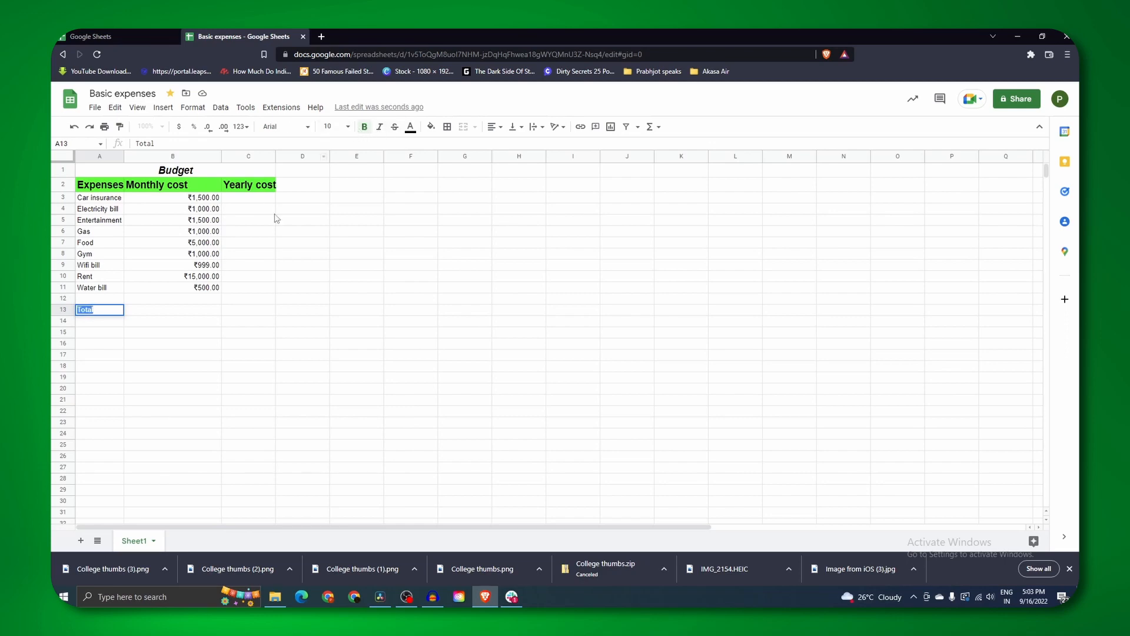
Step: Insert the built-in SUM function in B13 to total the monthly costs in B3:B11
click(198, 311)
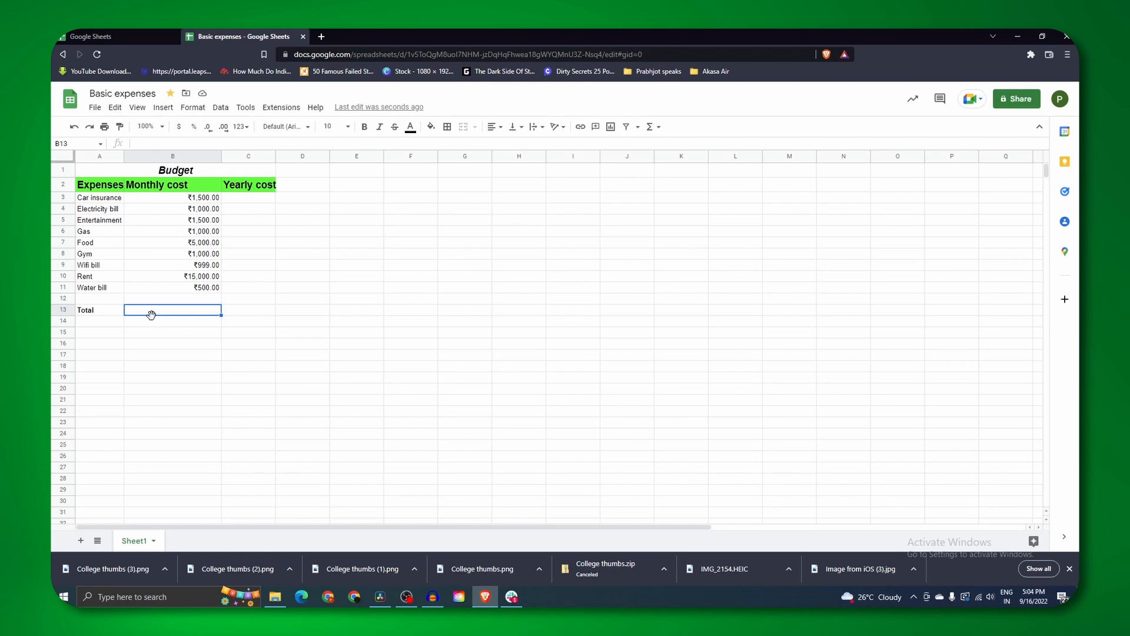
click(654, 128)
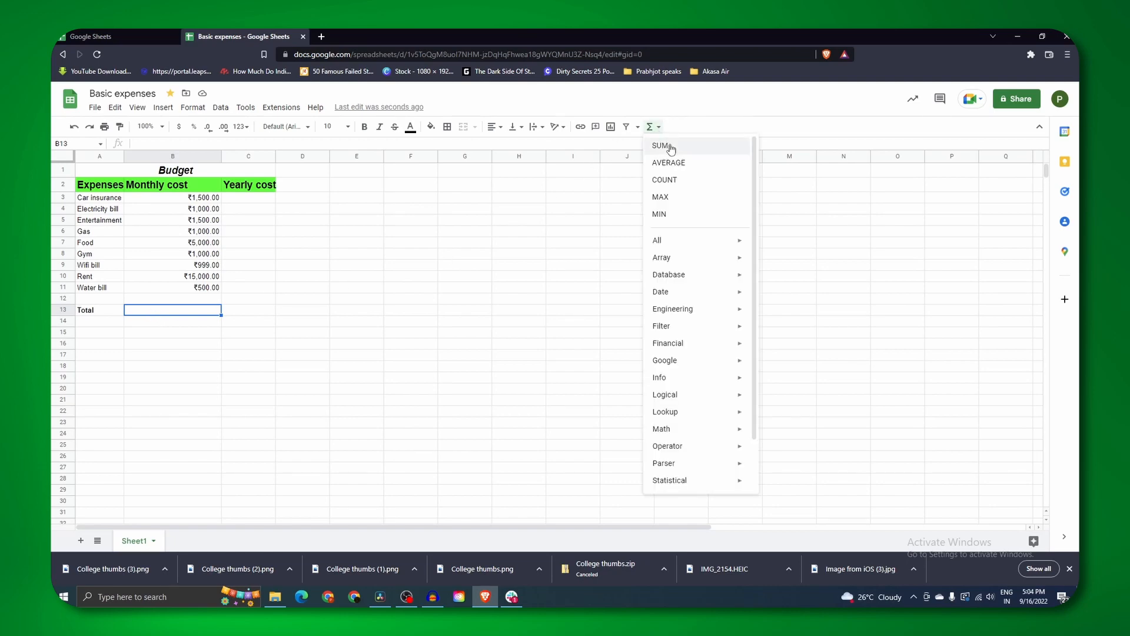
click(671, 148)
click(178, 200)
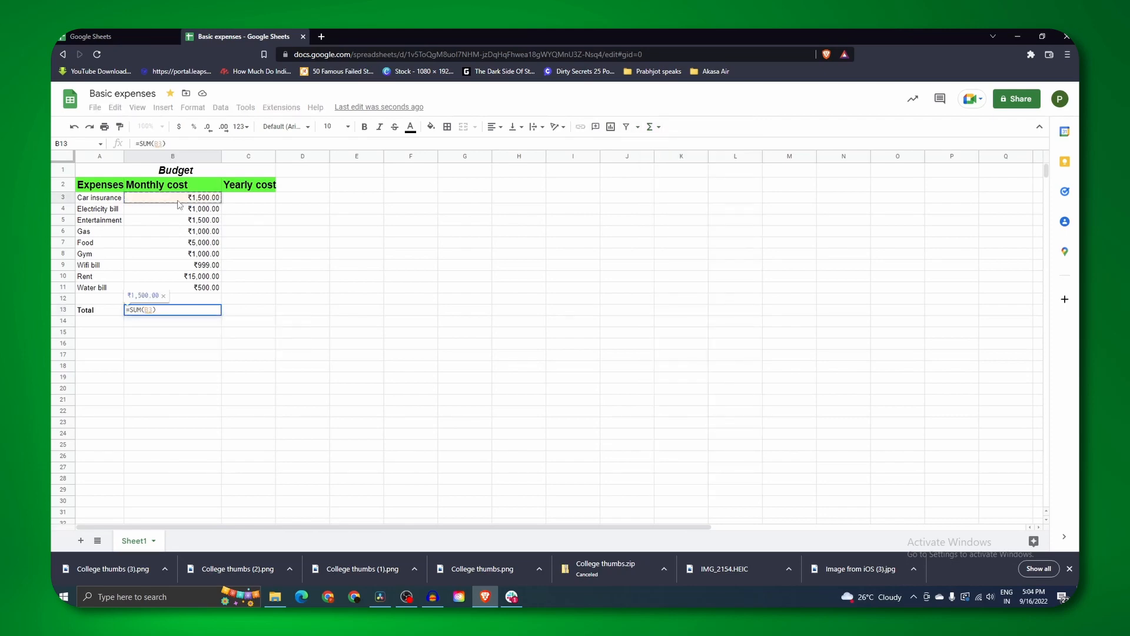
drag(180, 205, 199, 290)
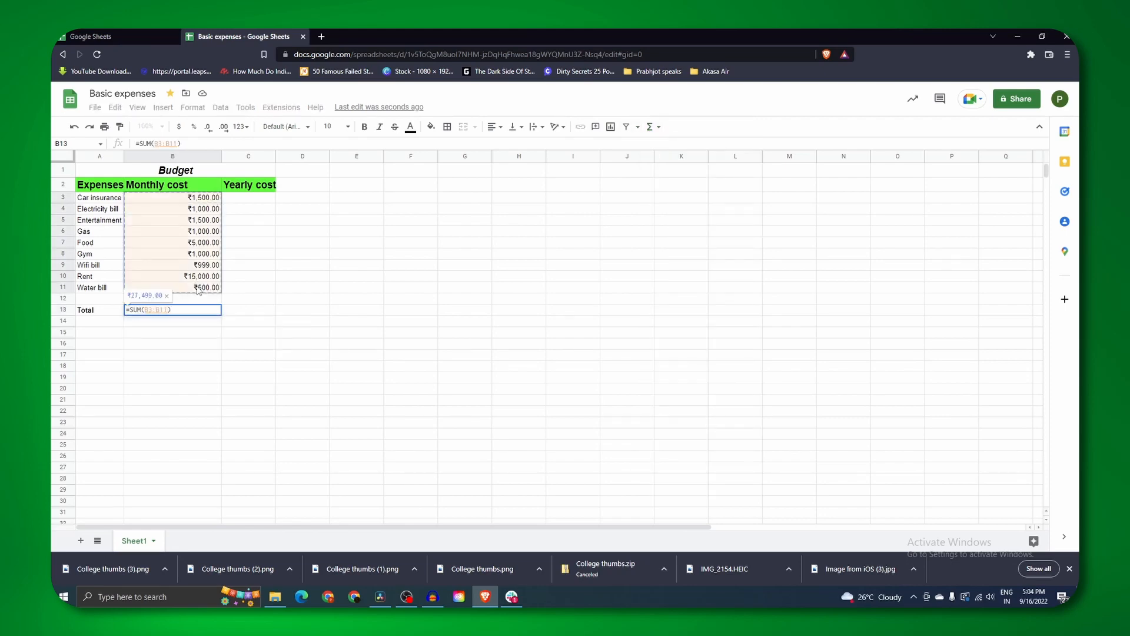
key(Return)
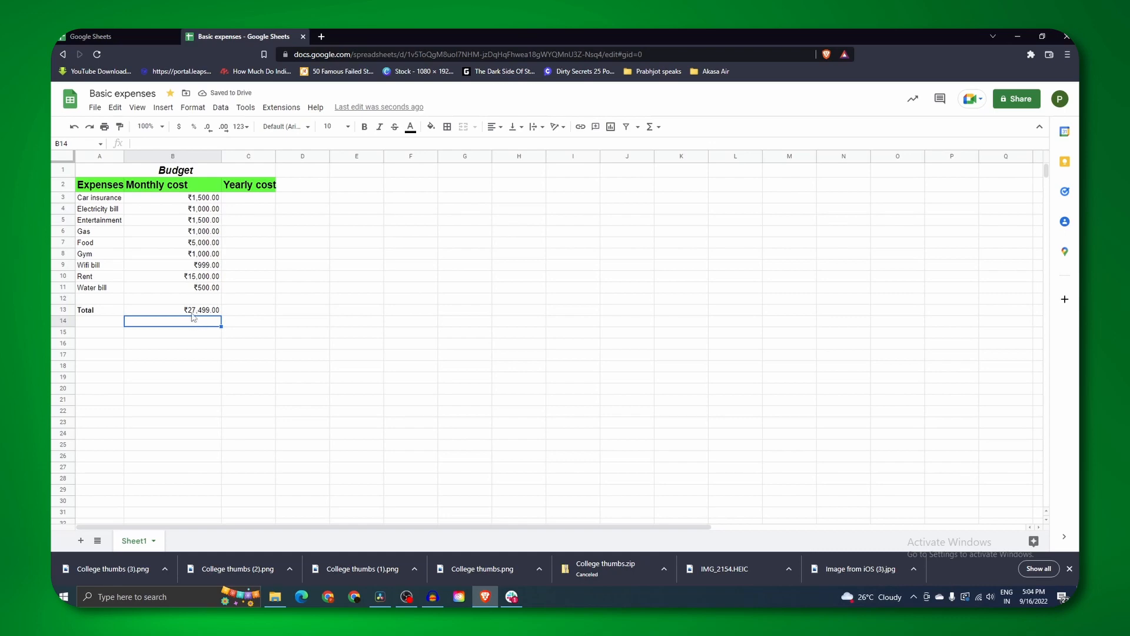
Step: Change the monthly Gas cost in B6 to 525 and select the monthly total to check it
click(200, 232)
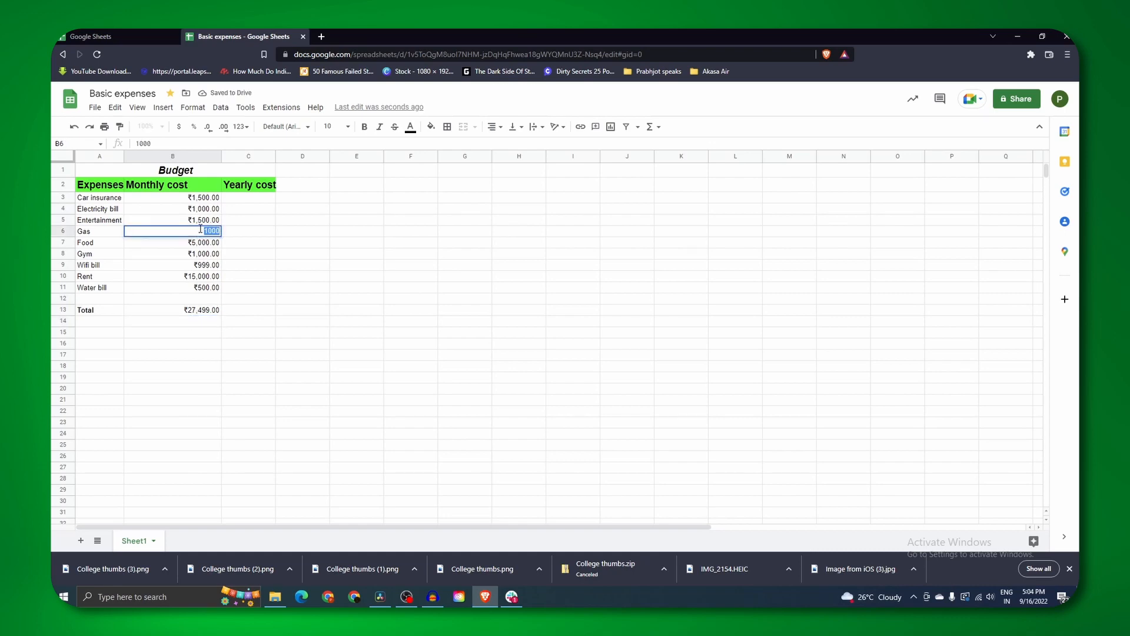
text(525)
key(Return)
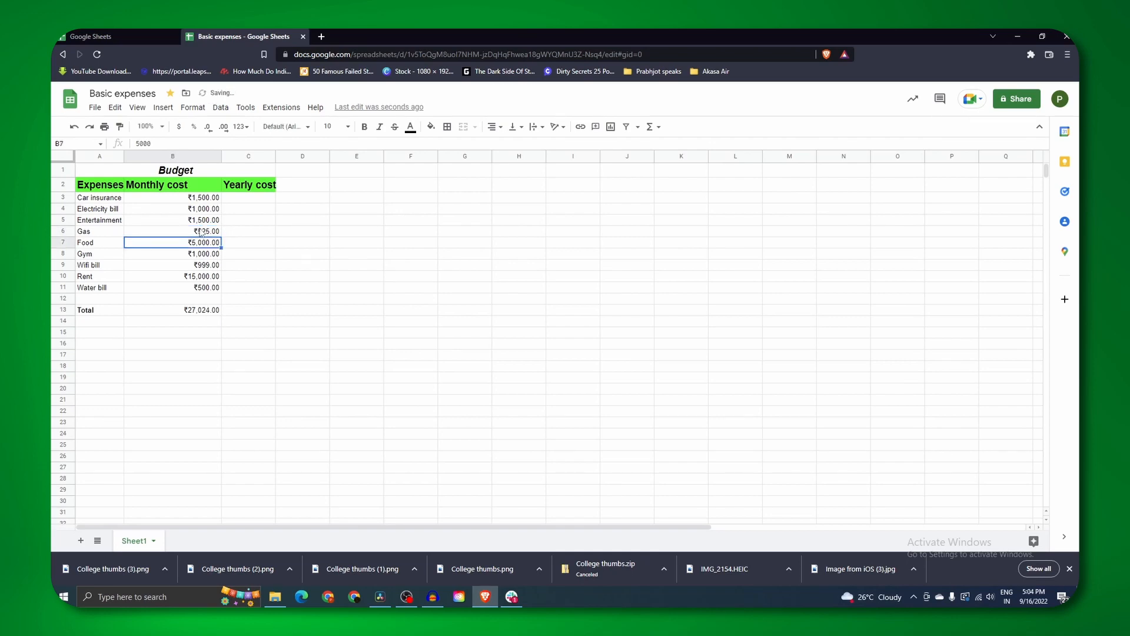
click(204, 312)
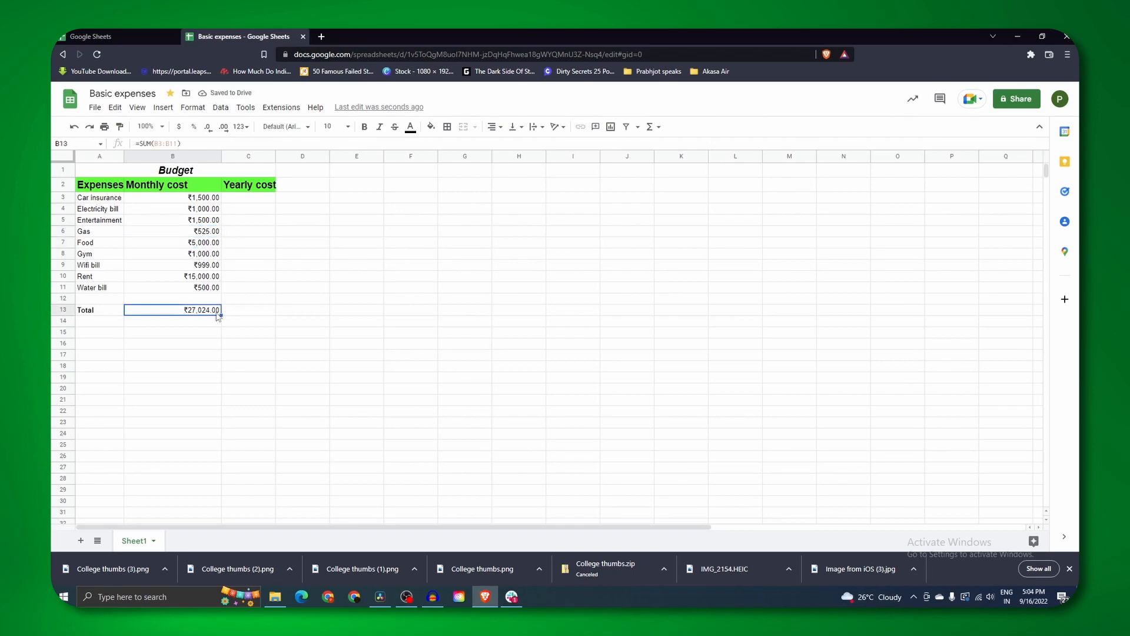
Step: Write the formula =B3*12 in C3 to calculate the yearly car insurance cost
click(243, 201)
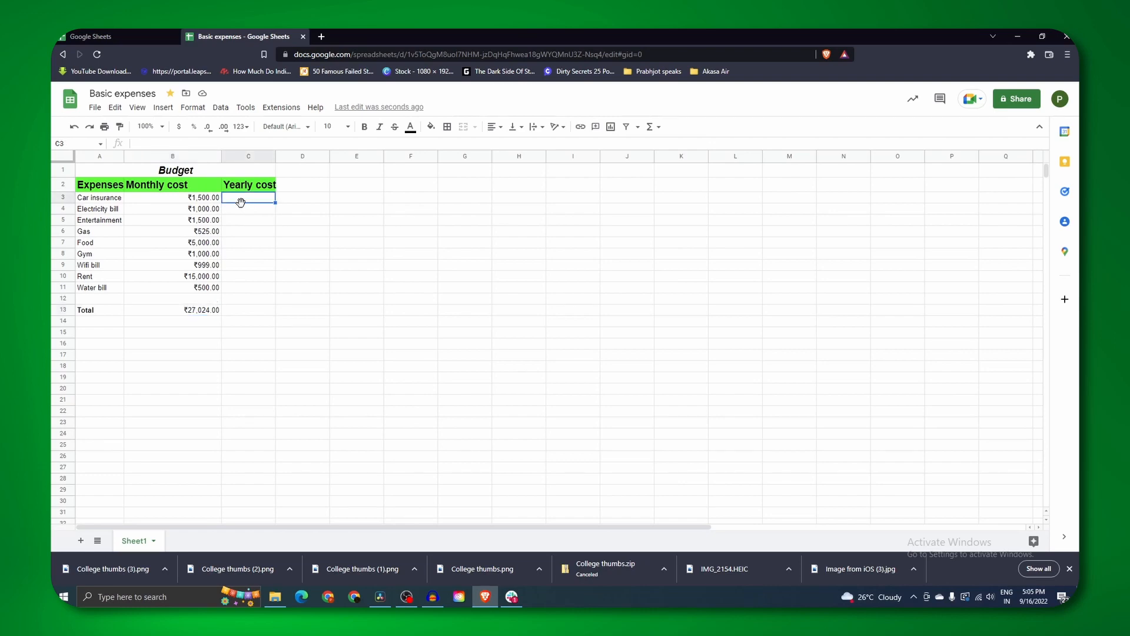
click(194, 204)
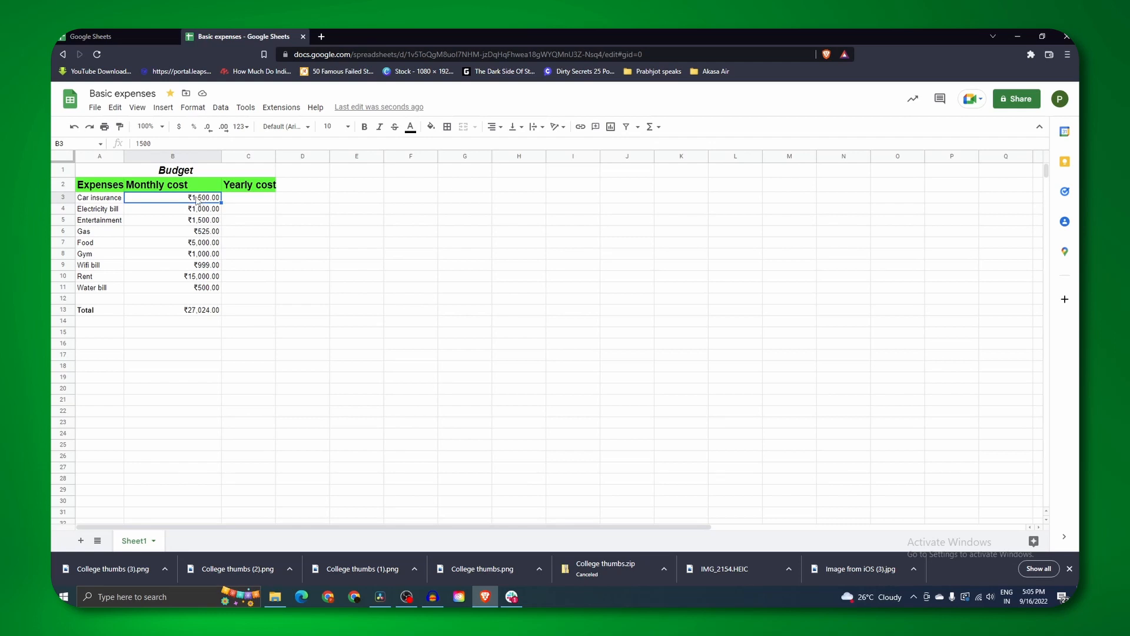
click(246, 200)
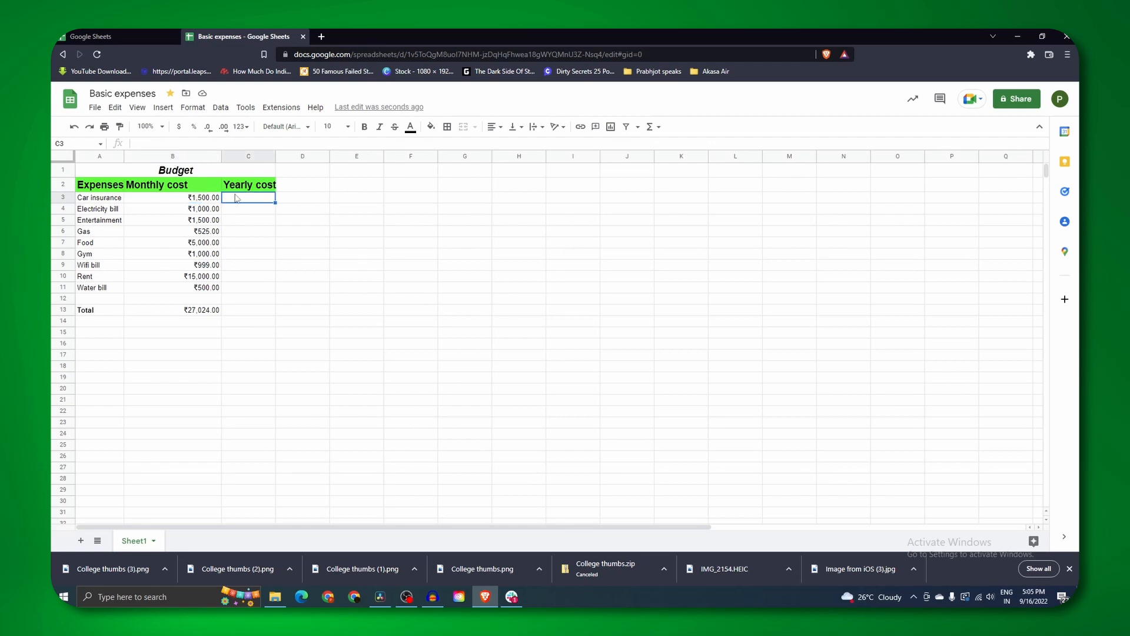
click(156, 147)
text(=)
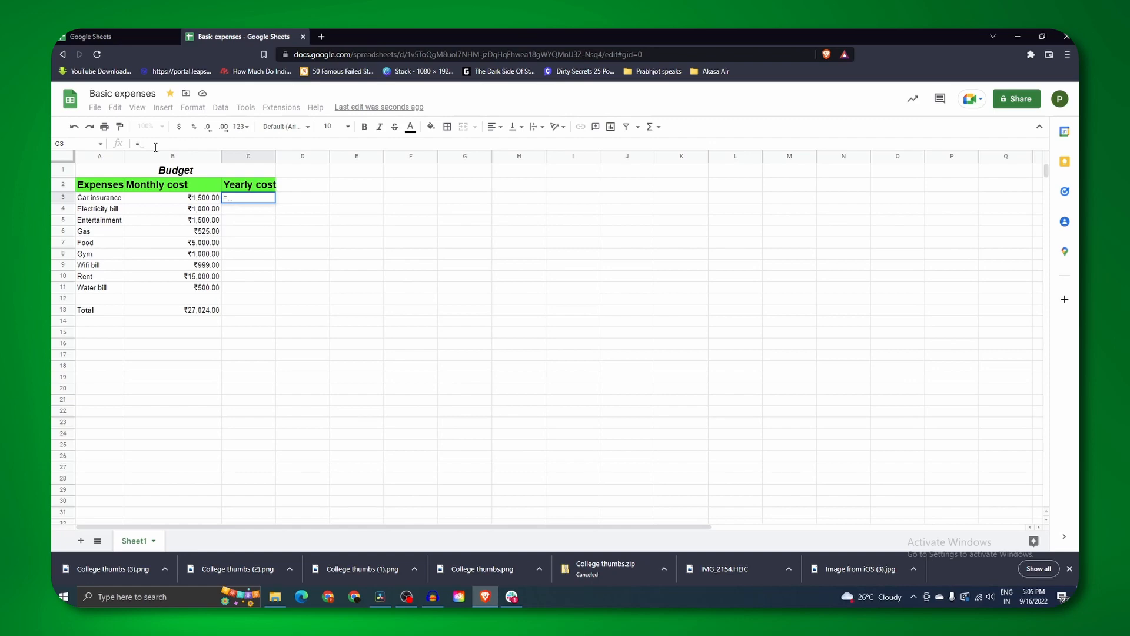
text(B3*12)
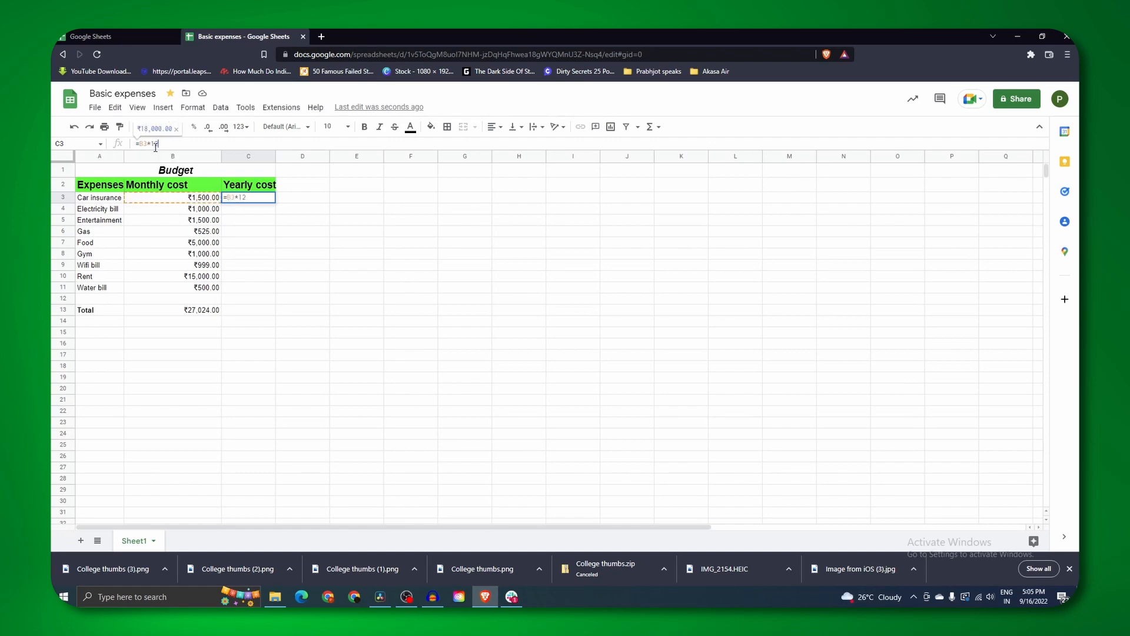
key(Return)
click(254, 200)
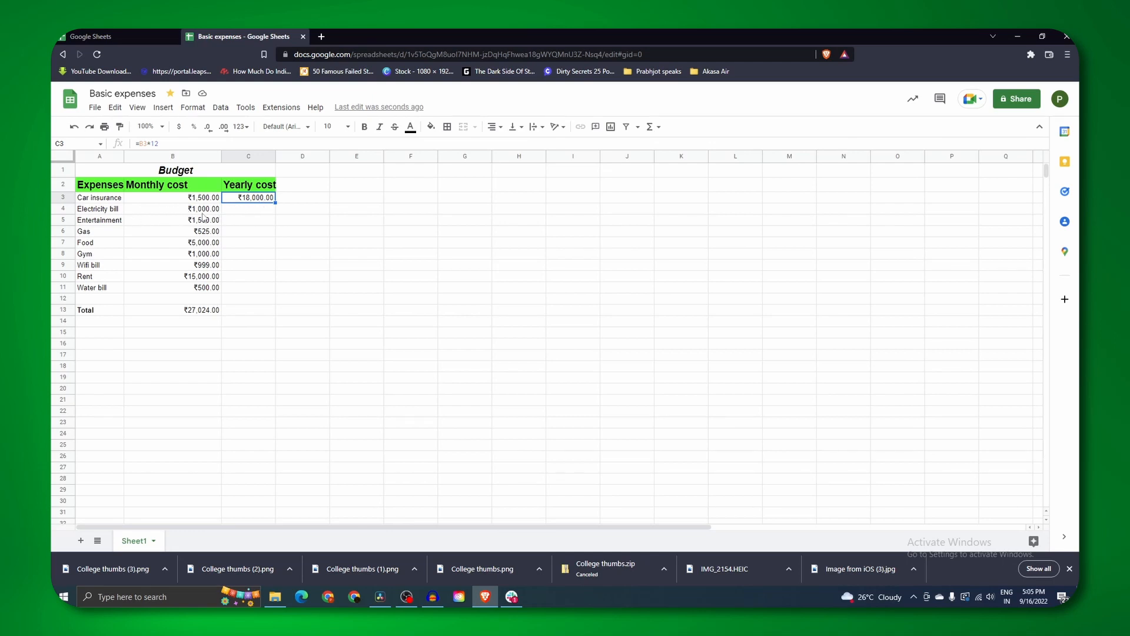
Step: Fill the yearly cost formula from C3 down to C11 and inspect the copied formulas
click(200, 217)
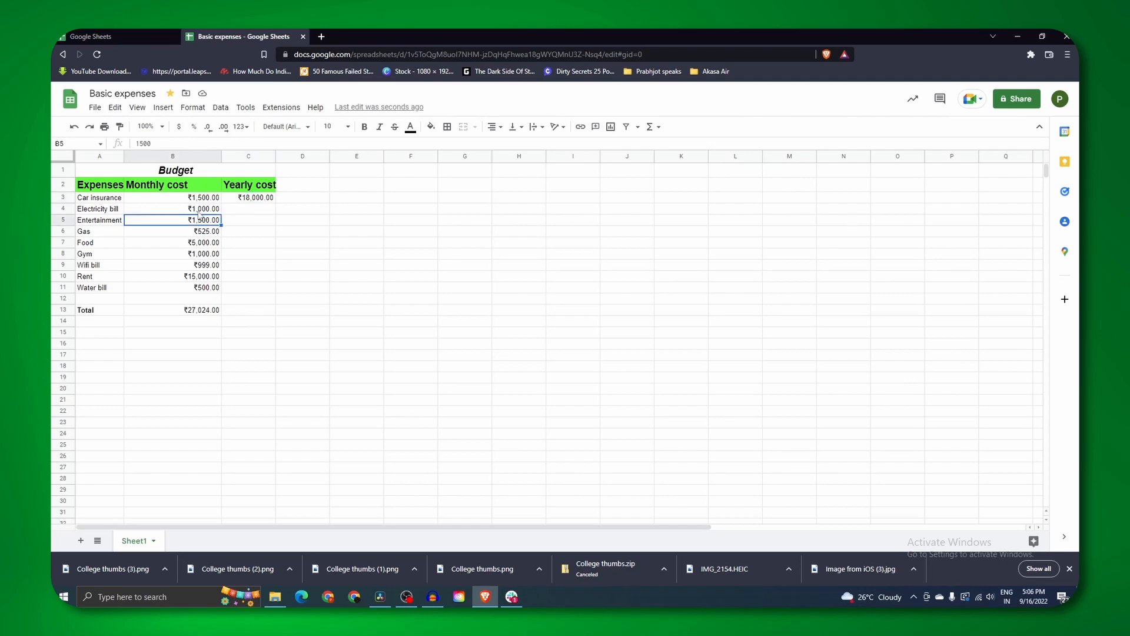
click(247, 209)
click(250, 199)
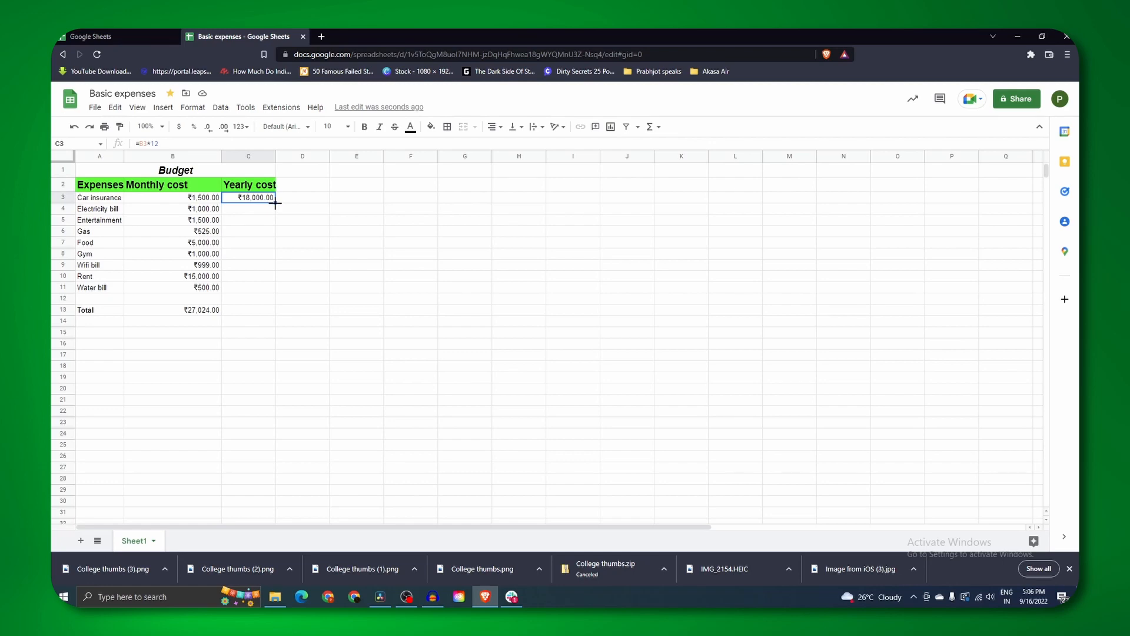
drag(275, 203, 274, 292)
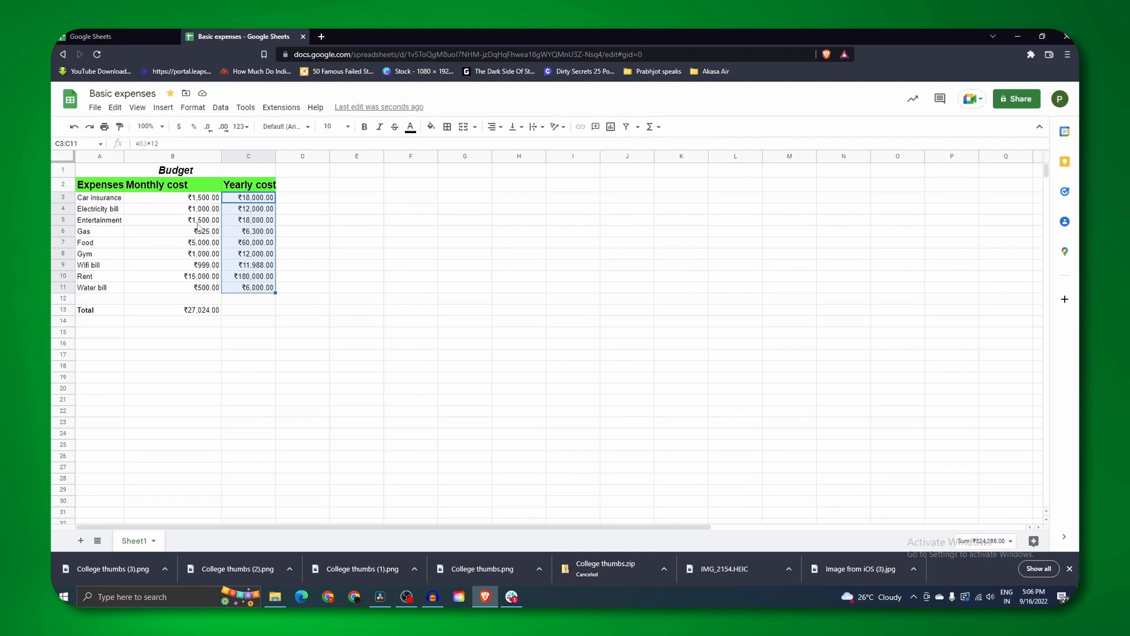
click(255, 232)
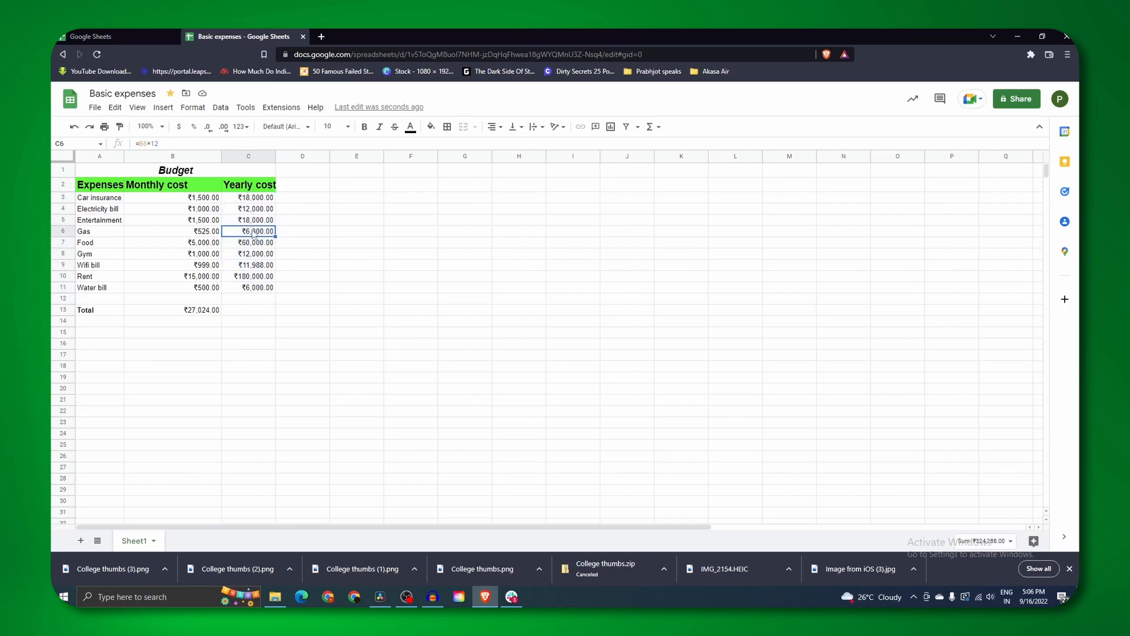
click(258, 287)
click(247, 200)
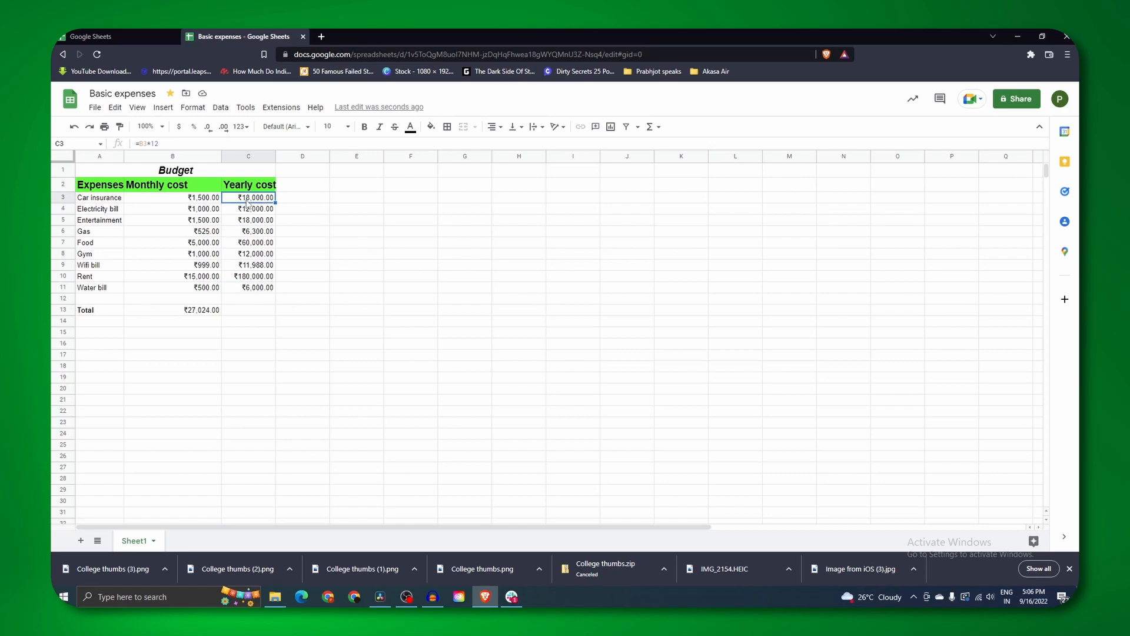
Step: Change the monthly Gas cost in B6 to 1525 and check its yearly cost and the monthly total
double_click(204, 231)
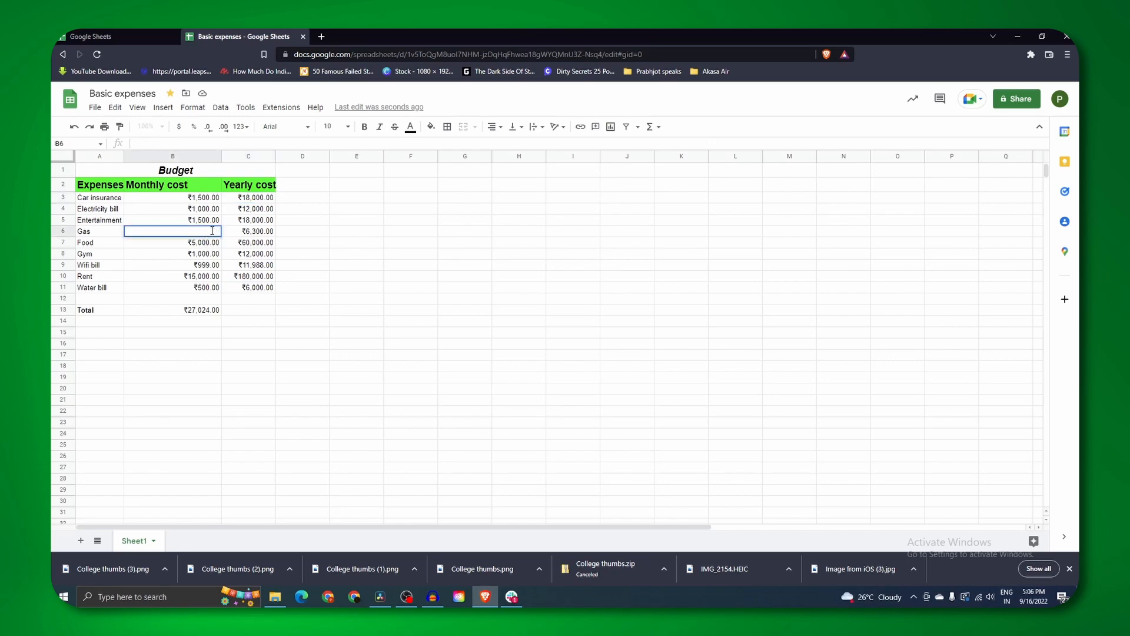
text(1,525)
key(Return)
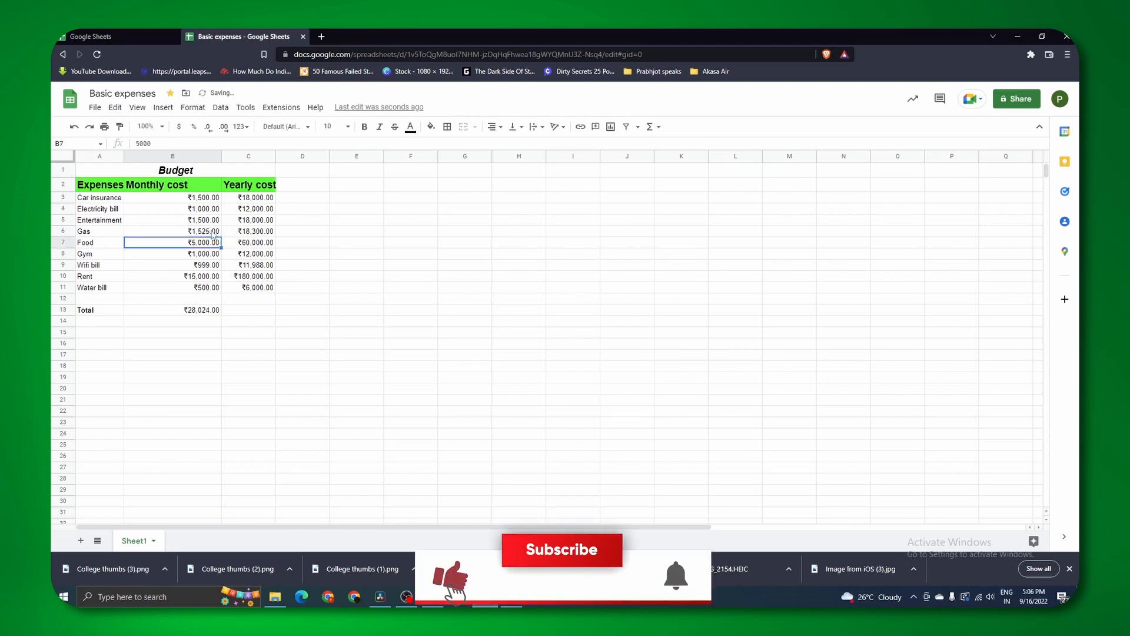
click(243, 232)
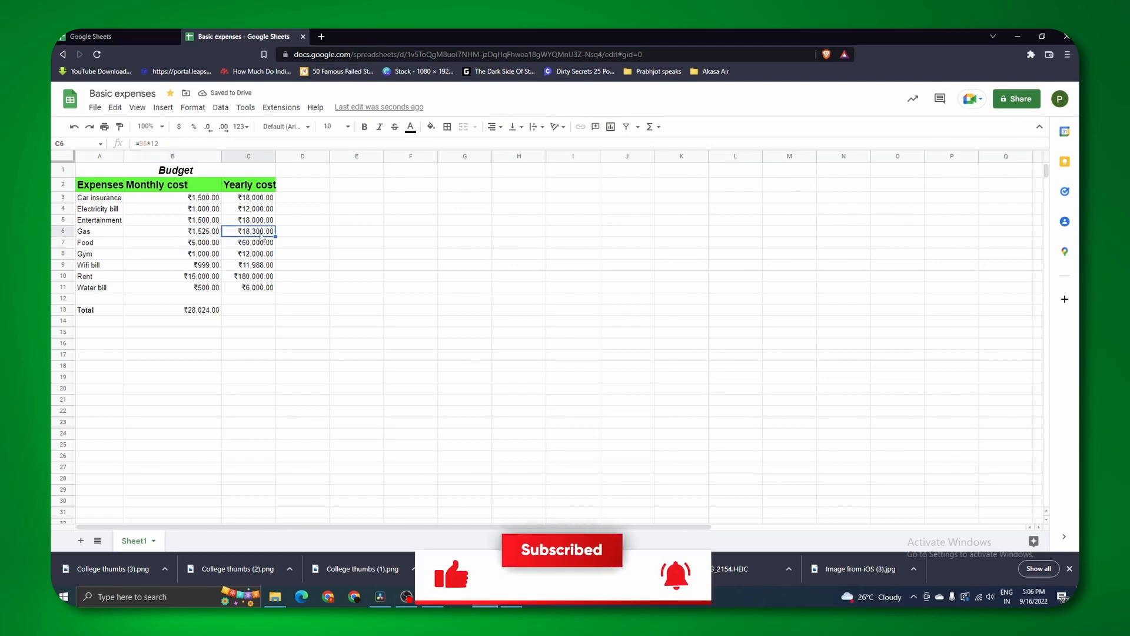
click(192, 311)
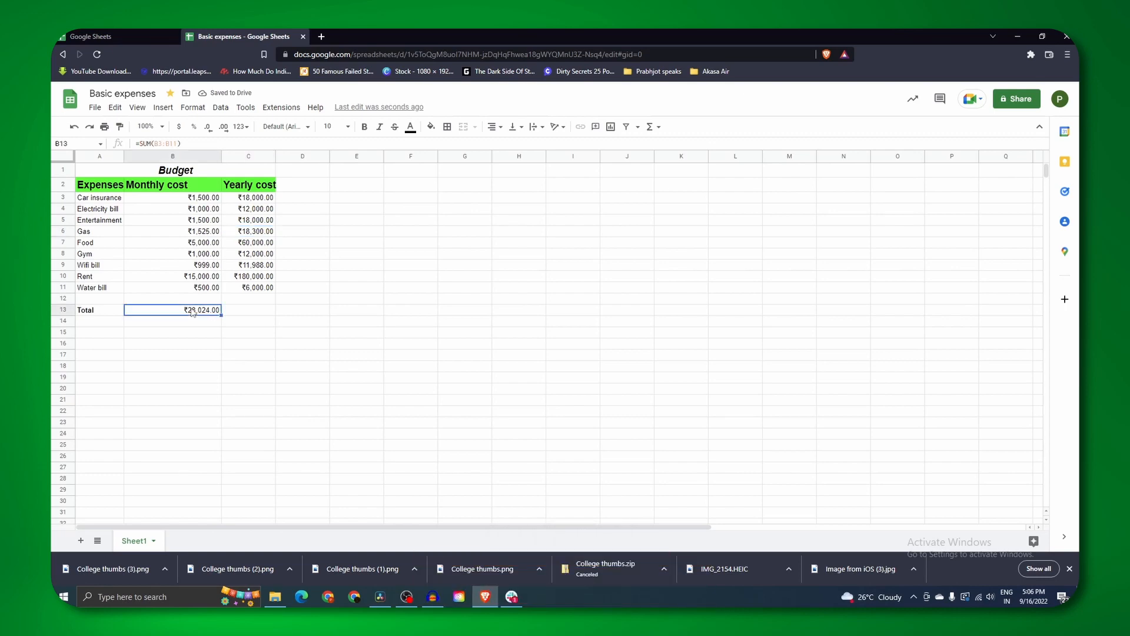
click(244, 209)
click(206, 253)
click(254, 231)
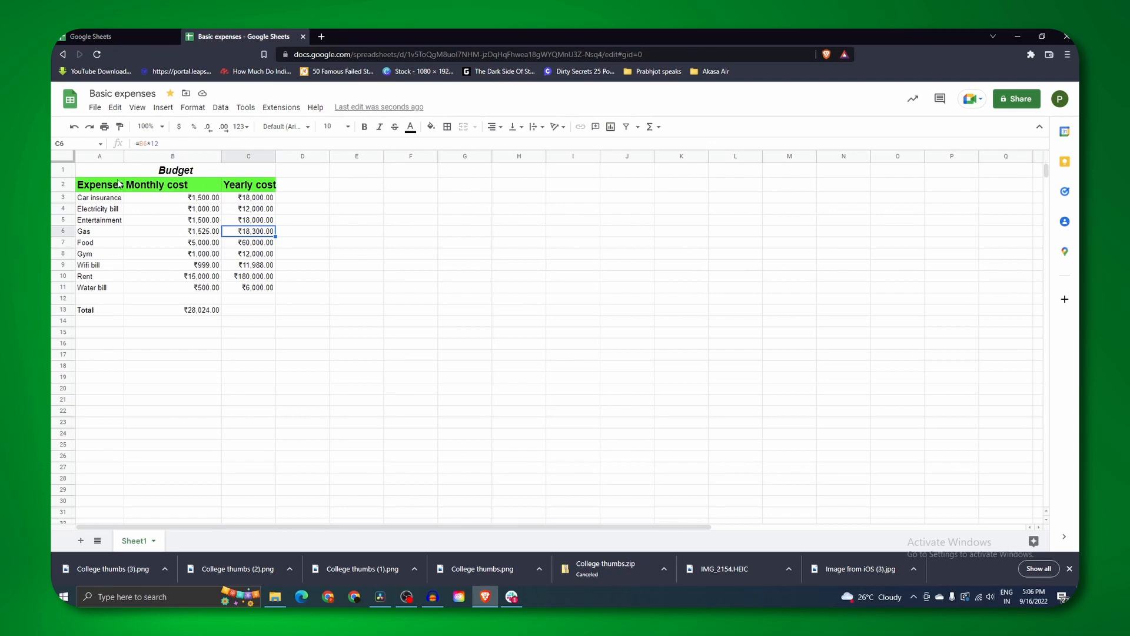
Step: View the file formats available for downloading the spreadsheet, without downloading it
click(96, 108)
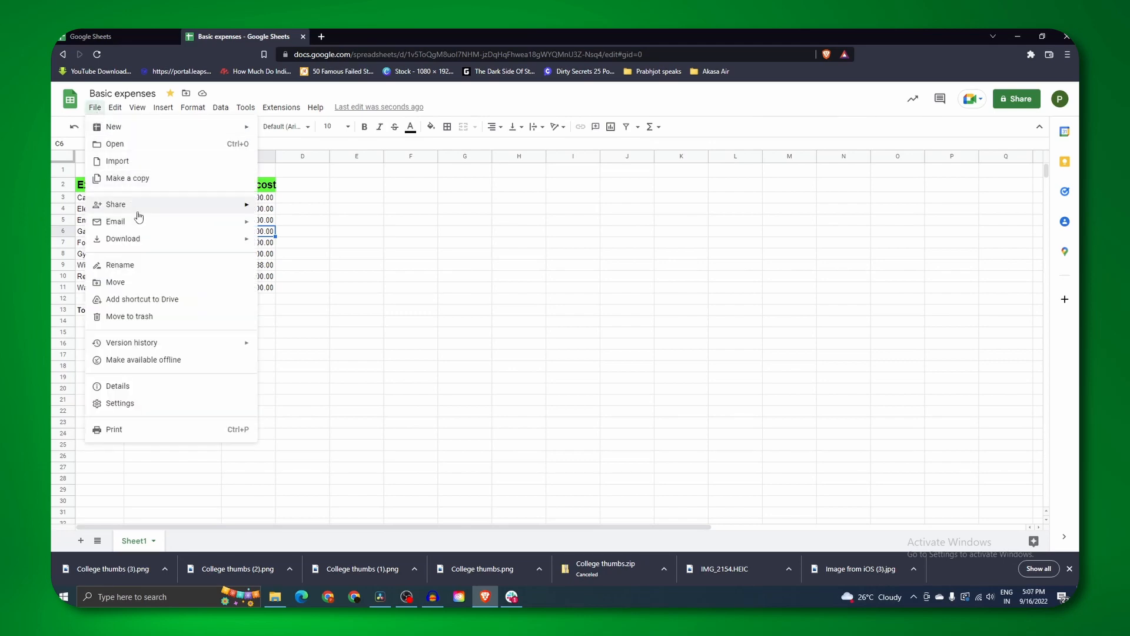
mouse_move(148, 240)
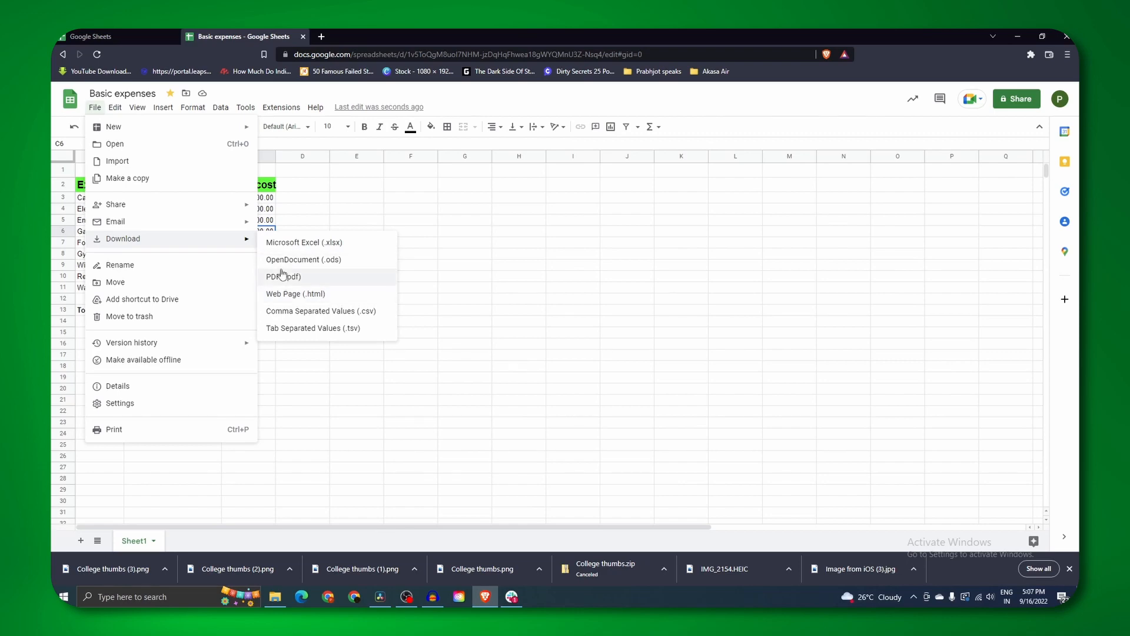
click(356, 208)
Step: Add a recipient's e-mail to the spreadsheet's sharing settings and review the permission roles, keeping Editor
click(1017, 99)
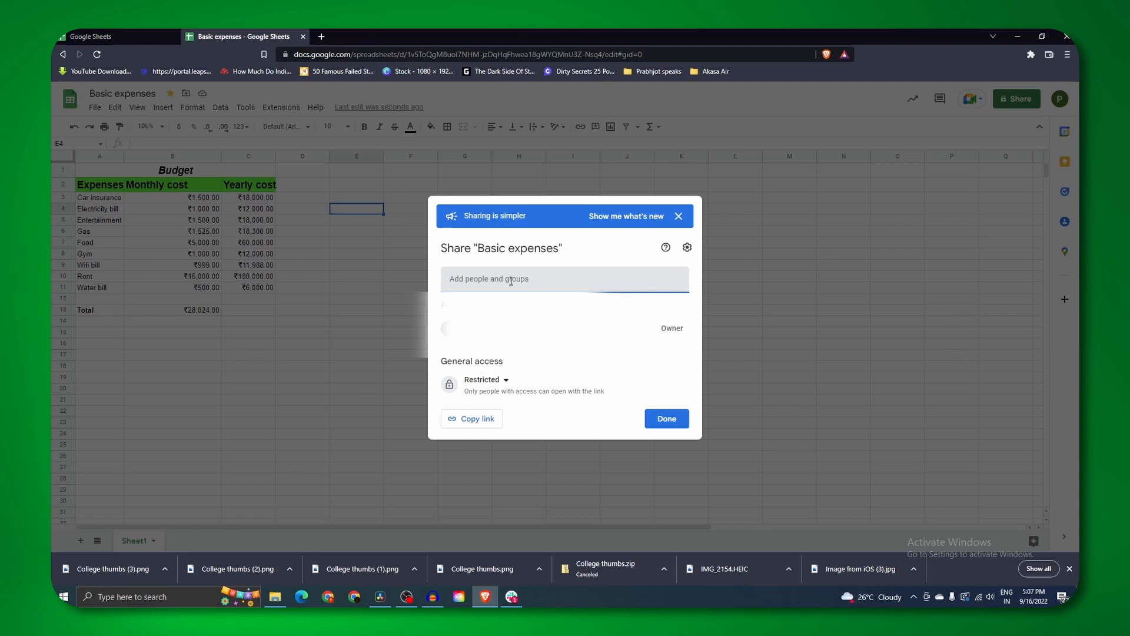
text(...)
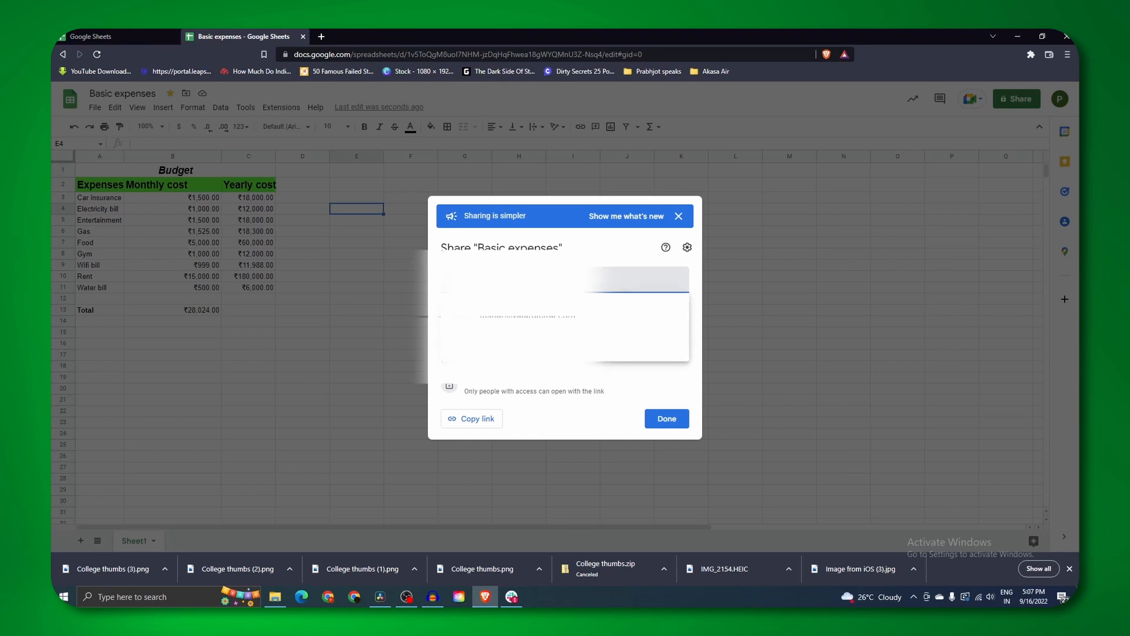
key(Return)
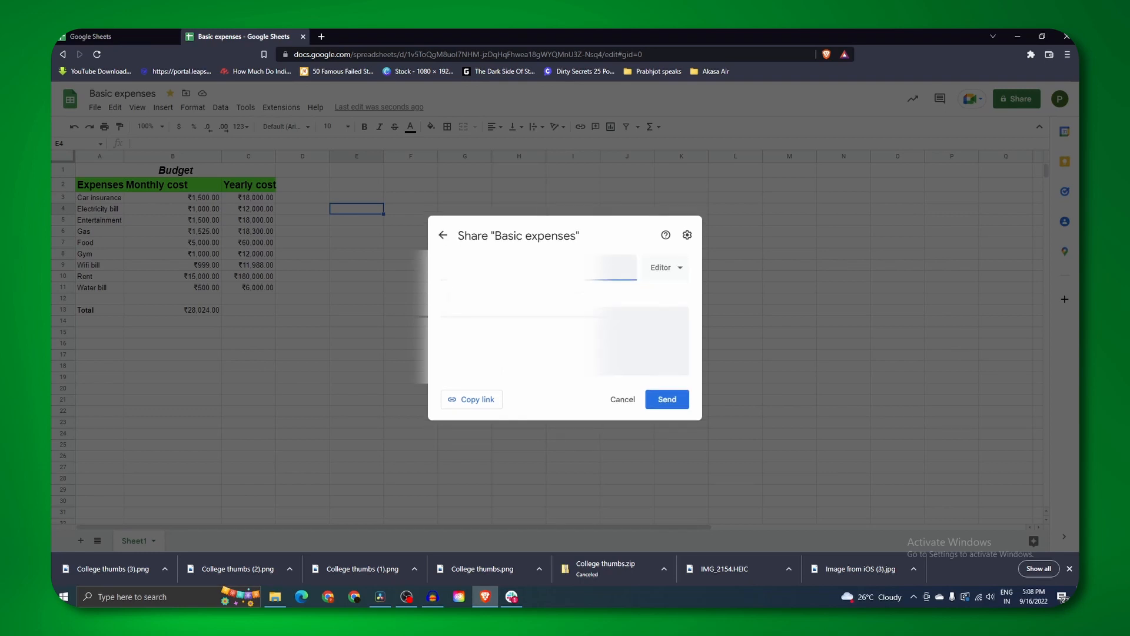
click(665, 269)
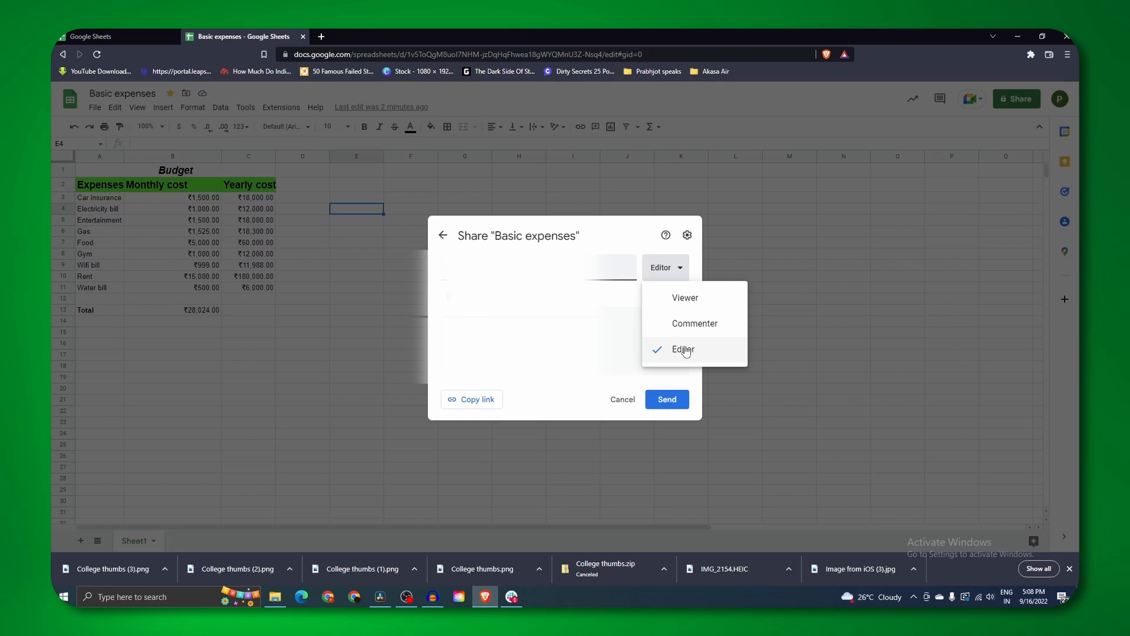
click(632, 365)
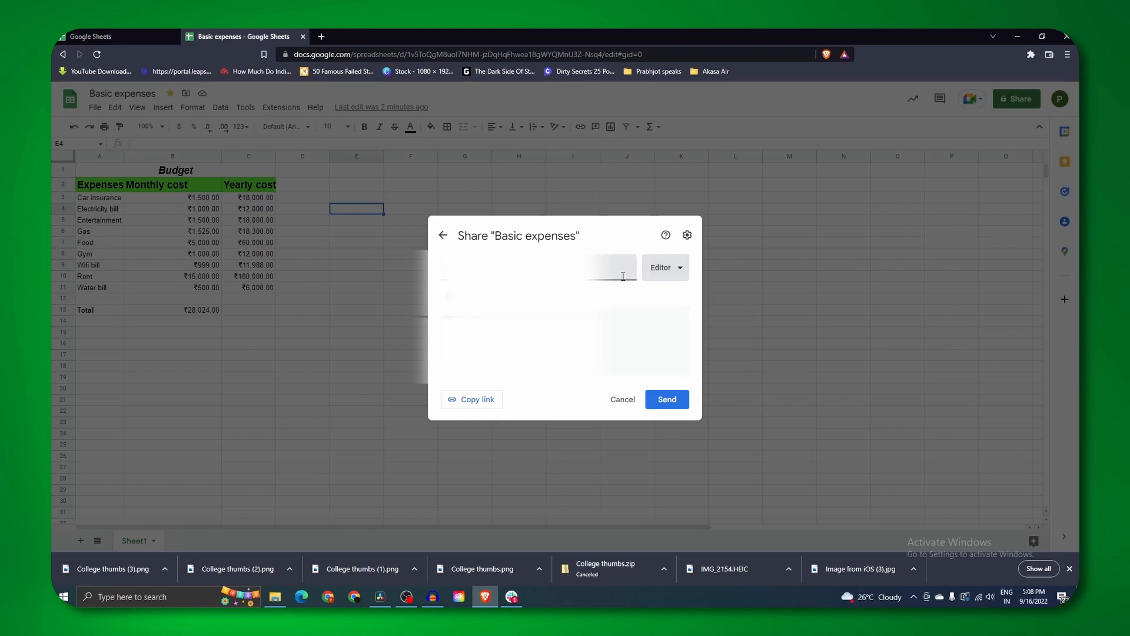